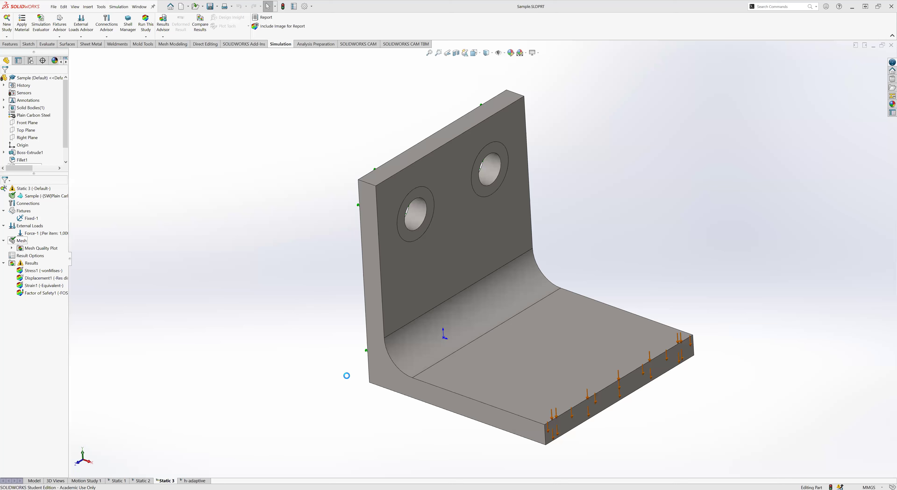
right_click(16, 242)
left_click(61, 268)
mouse_move(35, 110)
left_mouse_down()
mouse_move(58, 112)
mouse_move(37, 113)
left_mouse_up()
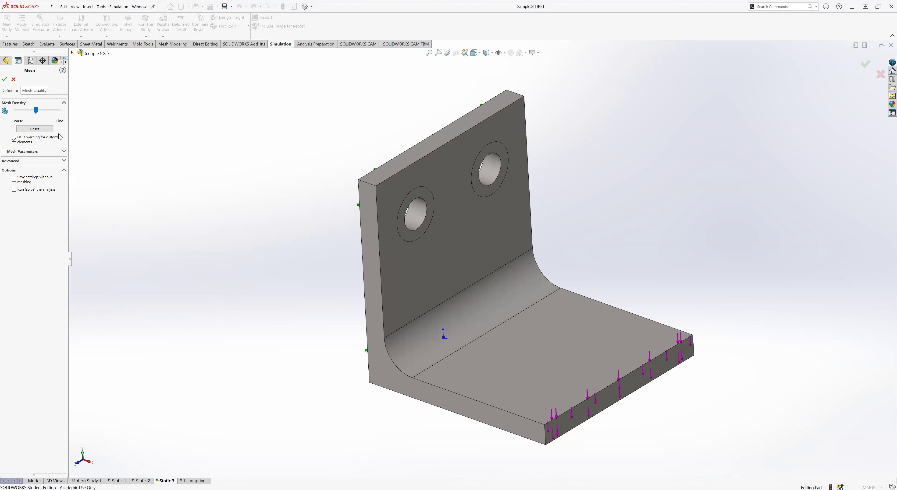
left_click(65, 151)
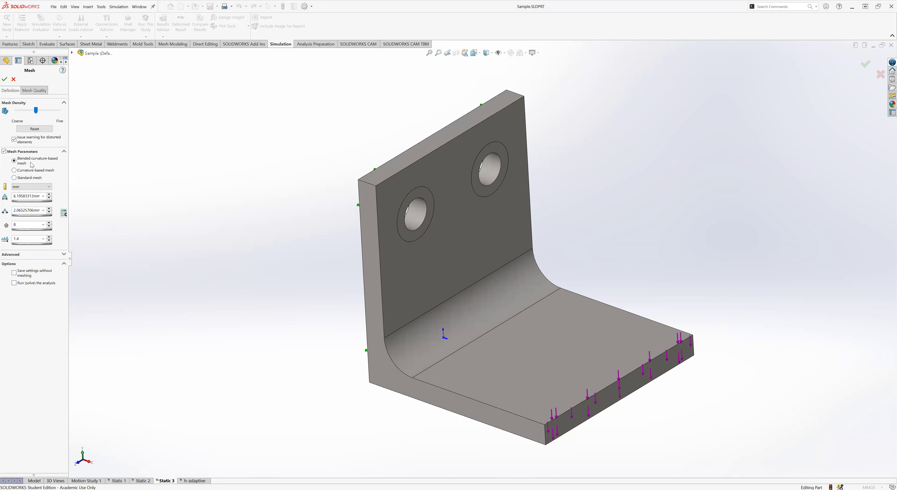
left_click(65, 152)
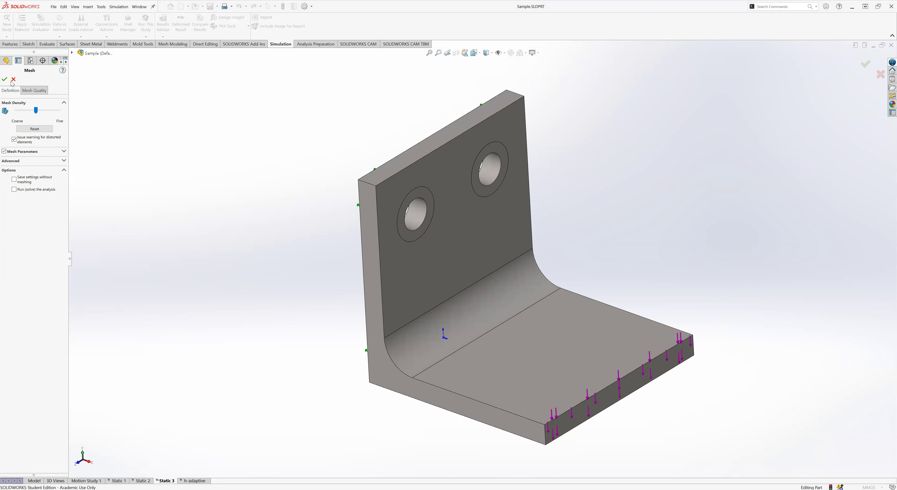
left_click(13, 80)
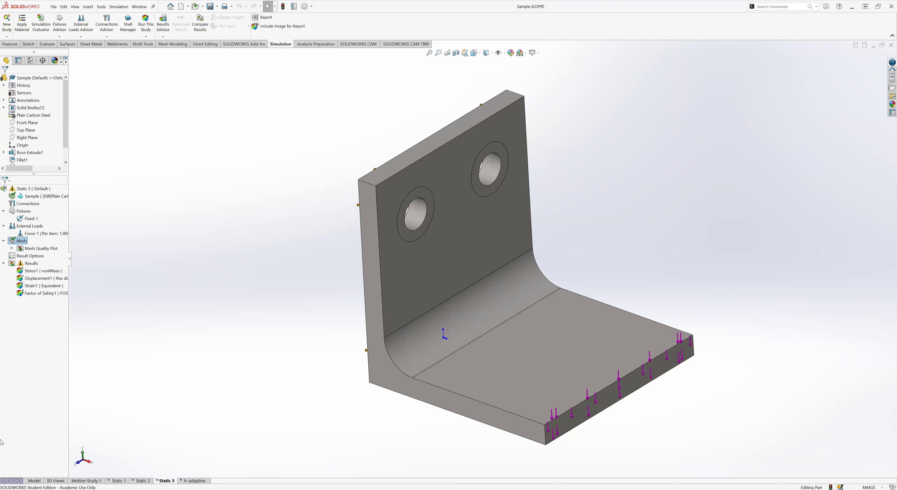
Step: Apply a mesh control at the finest density to the fillet face and both hole faces of the bracket
right_click(19, 241)
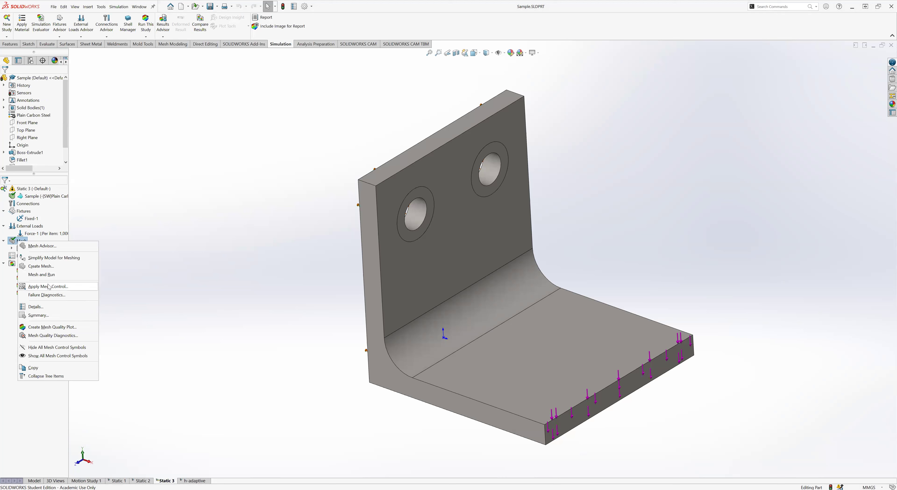
left_click(58, 291)
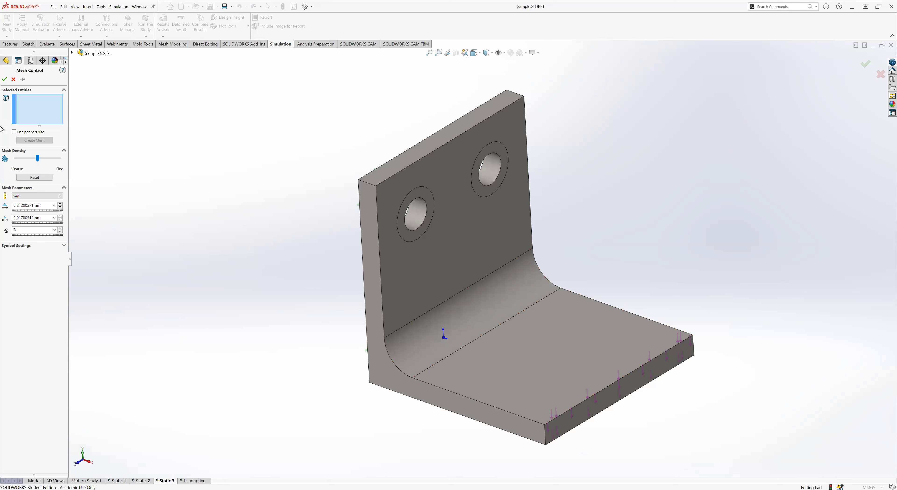
left_click(58, 160)
left_click(59, 161)
left_click(424, 345)
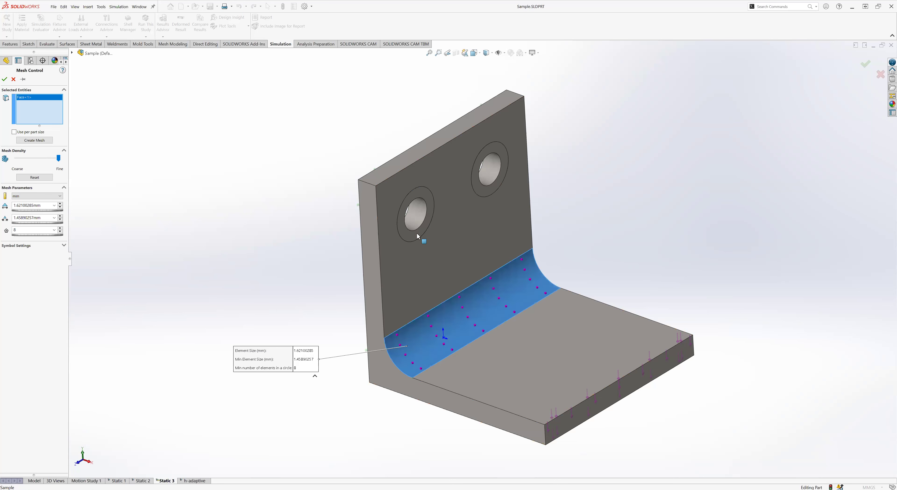
left_click(486, 175)
middle_click_drag(353, 310, 439, 127)
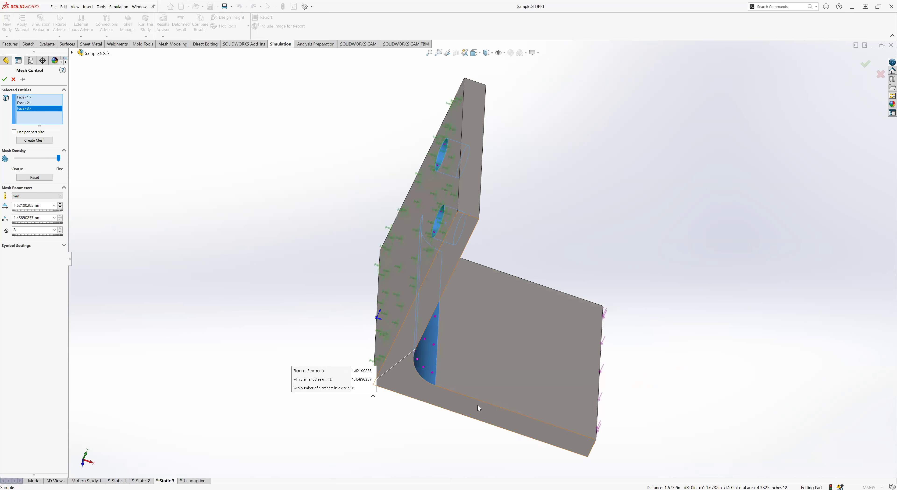
middle_click_drag(583, 399, 465, 248)
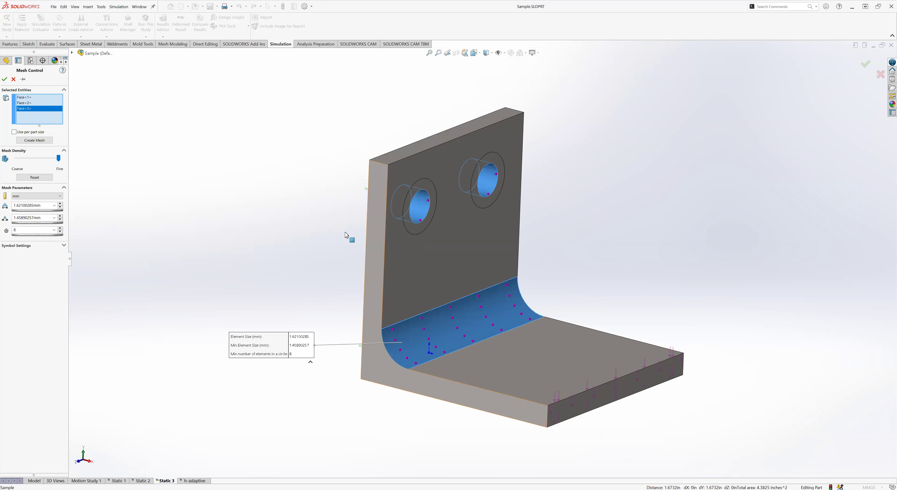
scroll(335, 230, "up", 3)
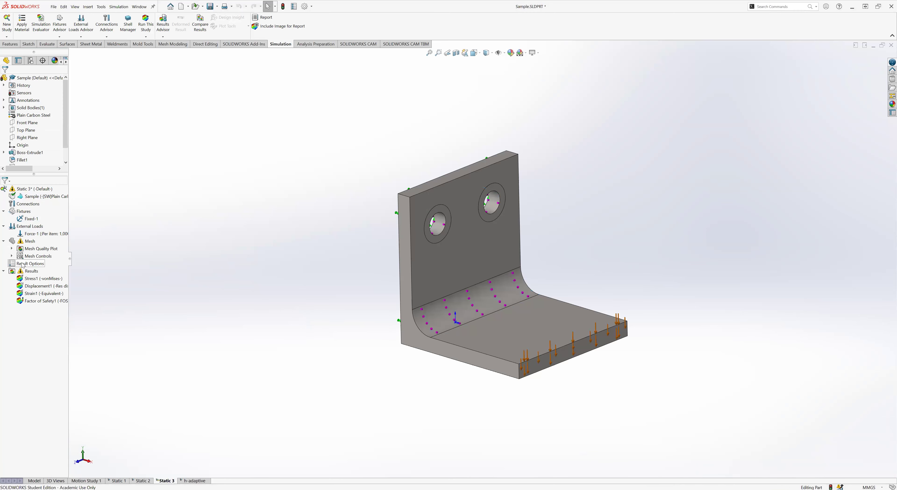
Step: Examine which bracket faces the new mesh control in Static 3 covers
right_click(22, 259)
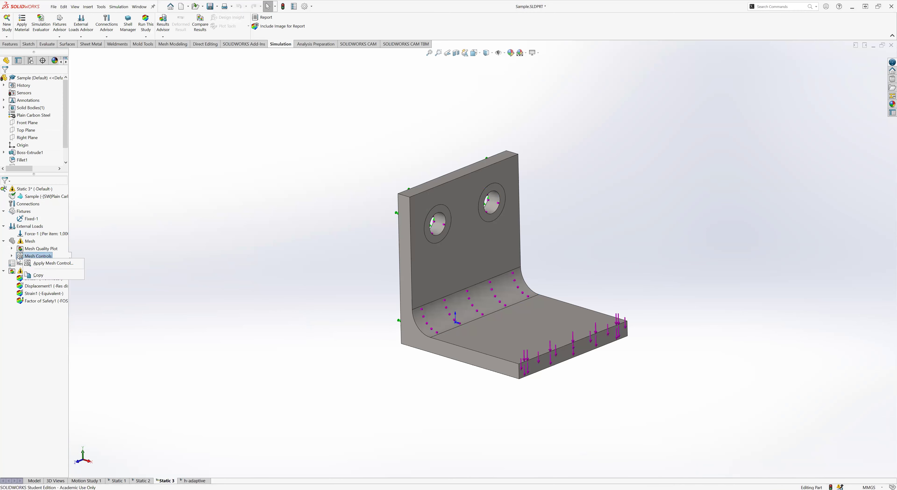
left_click(11, 256)
left_click(52, 264)
left_click(52, 264)
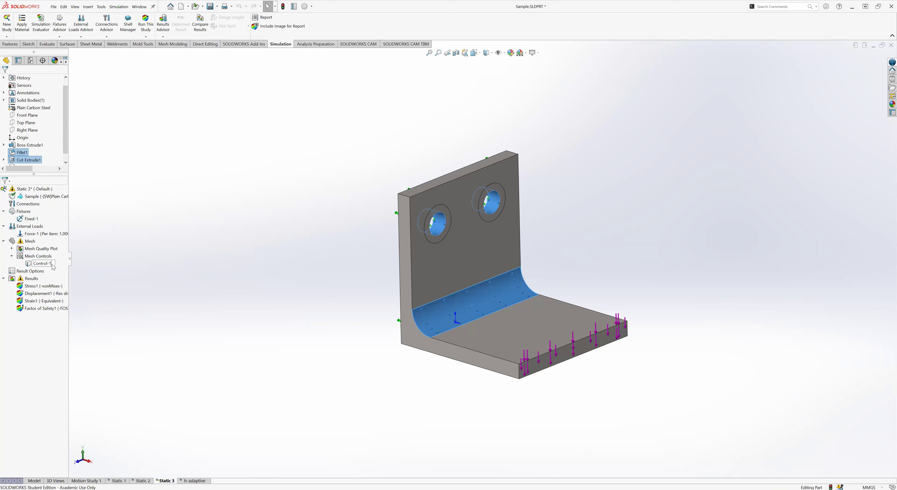
left_click(206, 217)
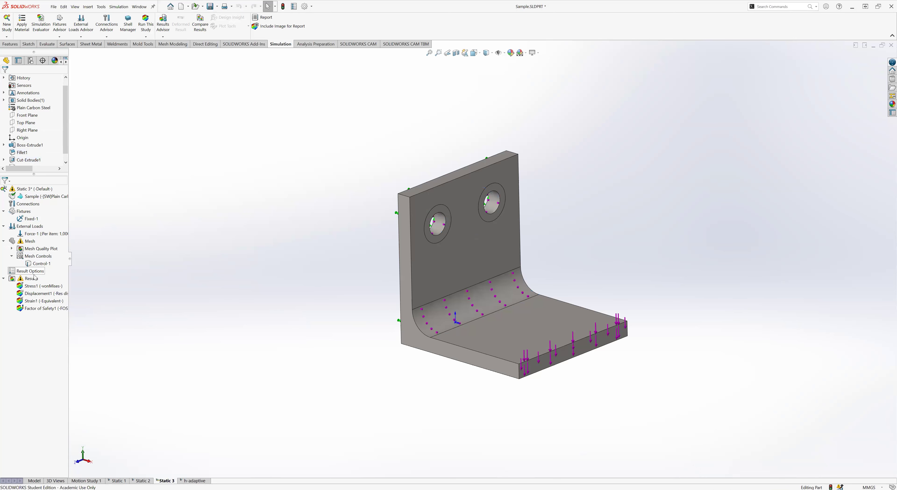
left_click(46, 266)
double_click(41, 264)
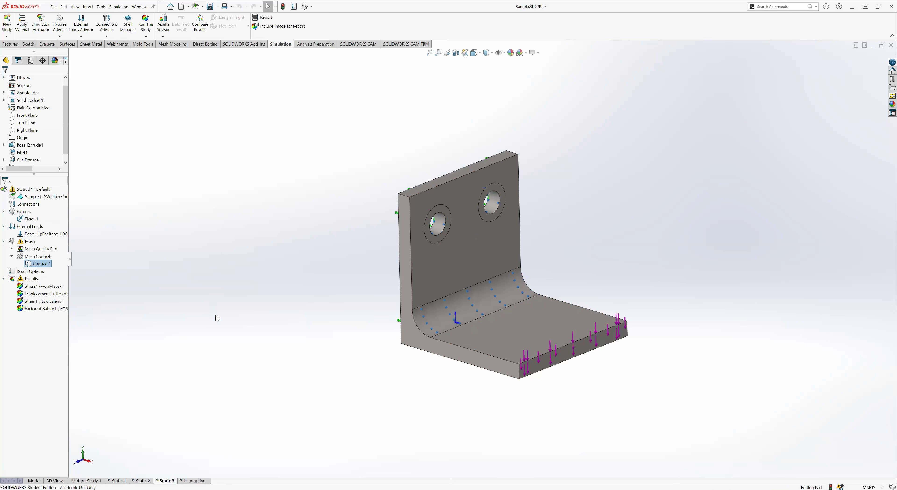
left_click(375, 325)
scroll(425, 320, "down", 5)
scroll(493, 223, "up", 5)
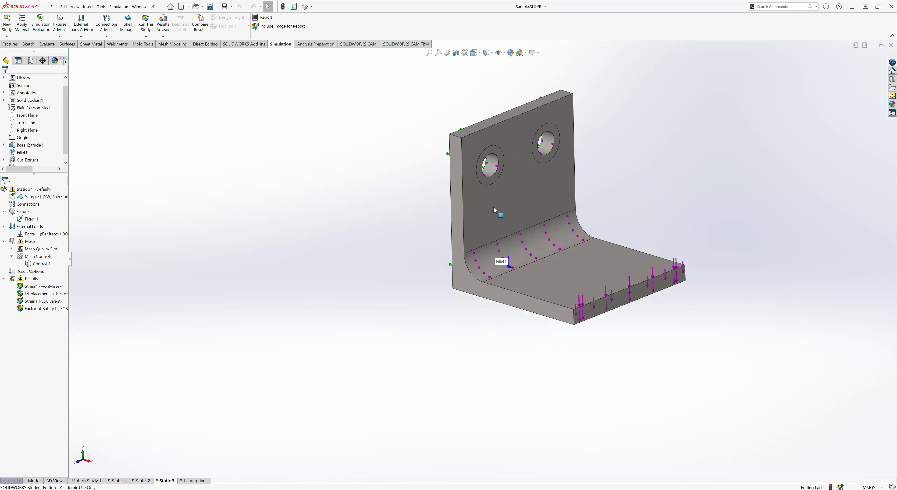
scroll(485, 198, "down", 3)
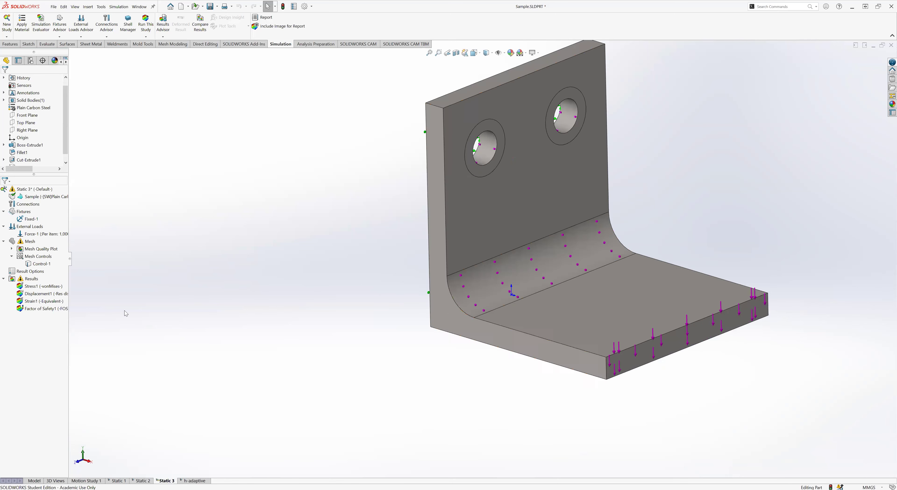
left_click(11, 257)
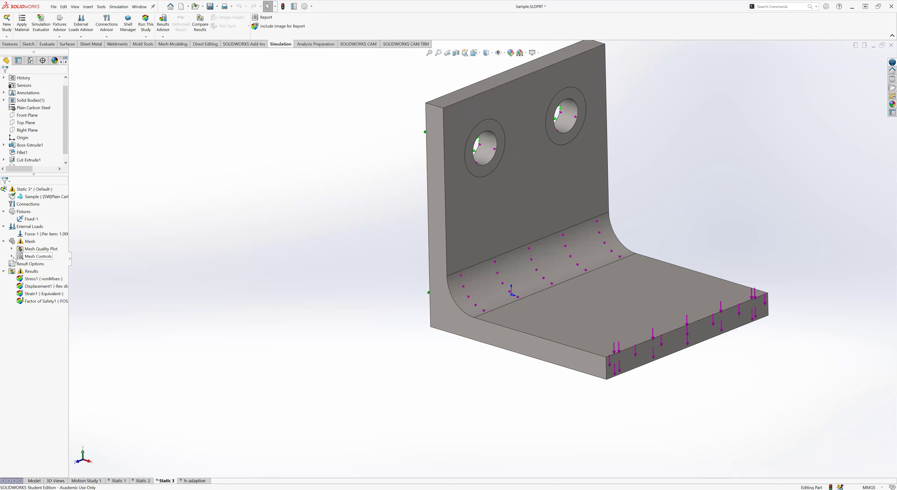
Step: Mesh the bracket at the default density and examine the local refinement around the fillet and holes
right_click(22, 243)
left_click(57, 278)
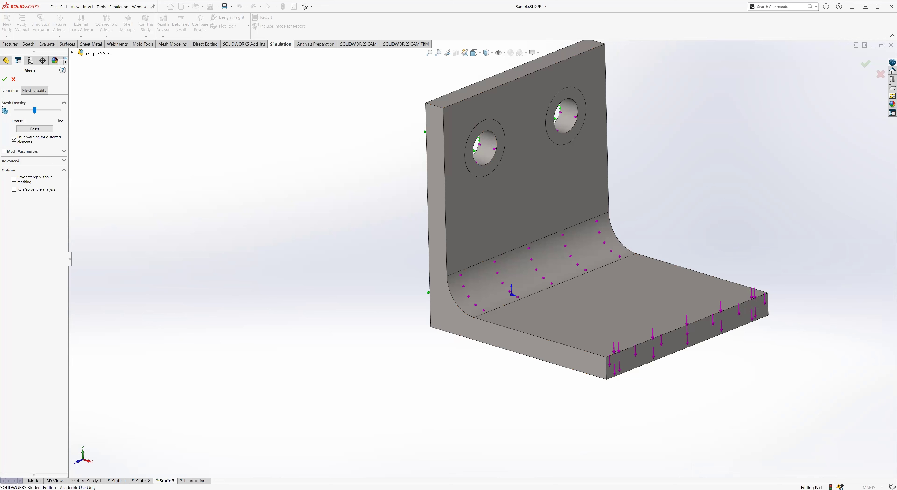
left_click(5, 80)
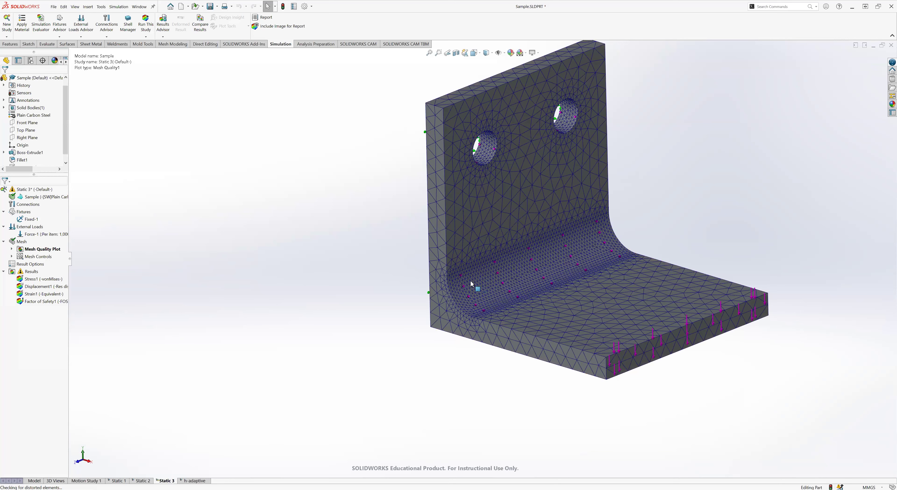
scroll(411, 292, "down", 5)
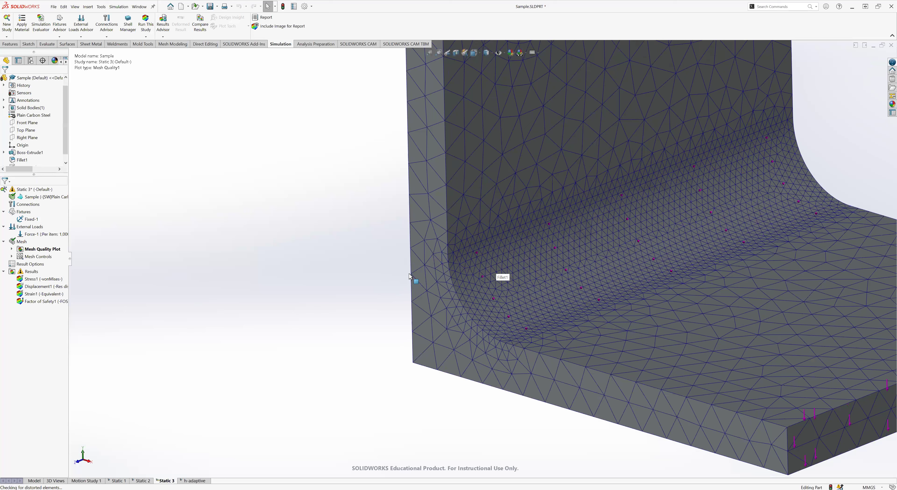
scroll(500, 183, "down", 2)
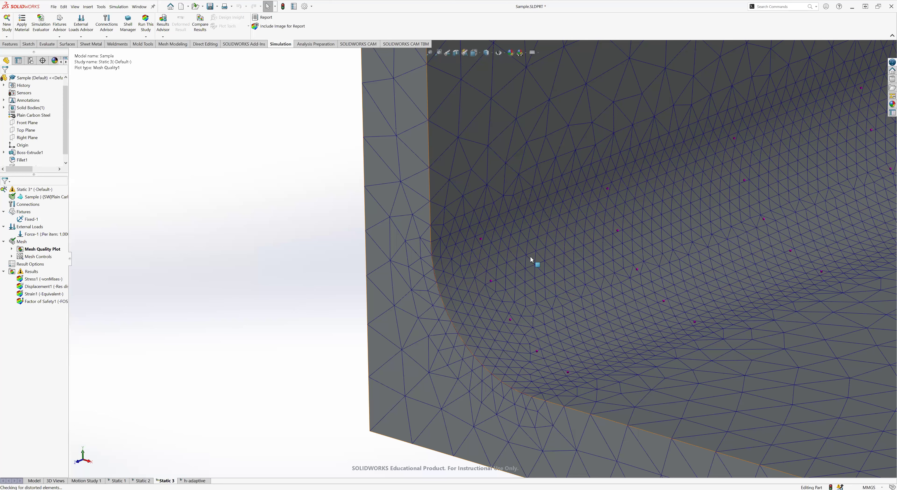
scroll(441, 195, "up", 4)
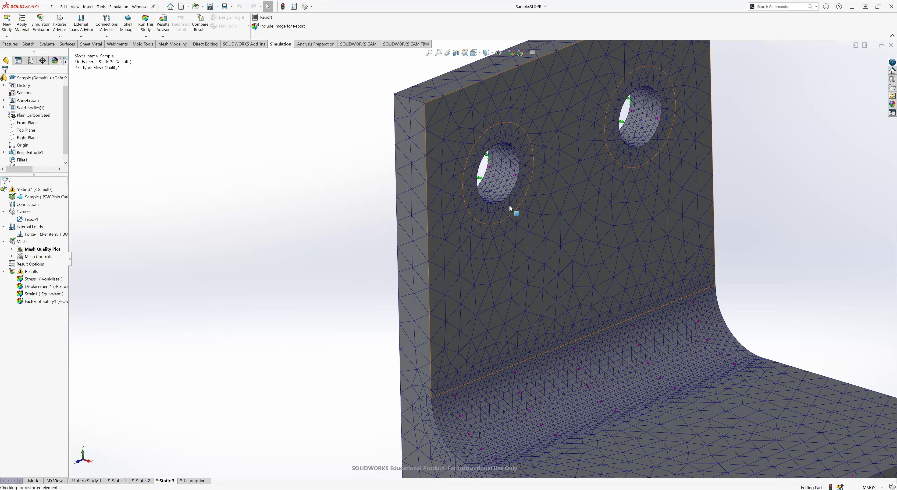
scroll(509, 205, "up", 2)
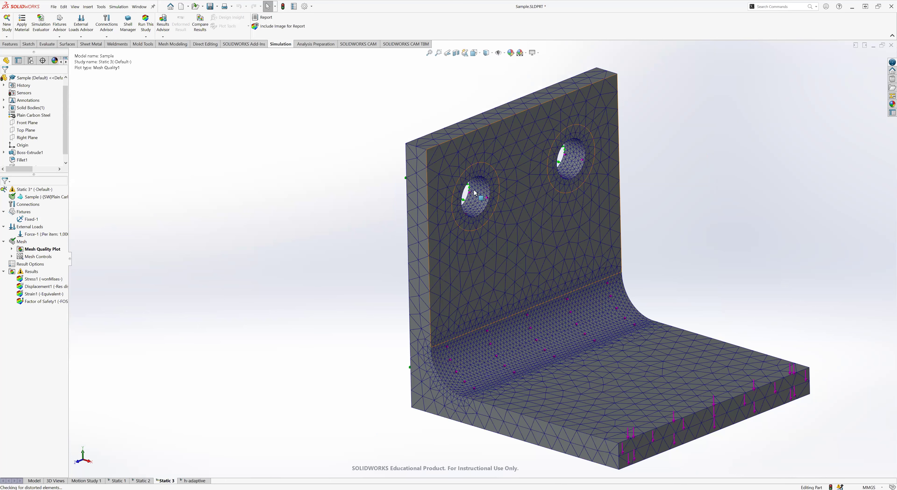
scroll(508, 222, "up", 4)
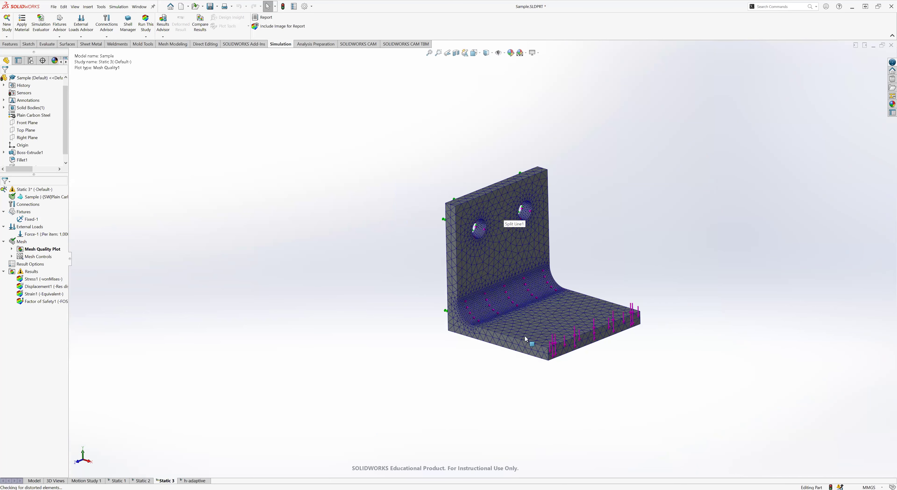
scroll(525, 302, "down", 2)
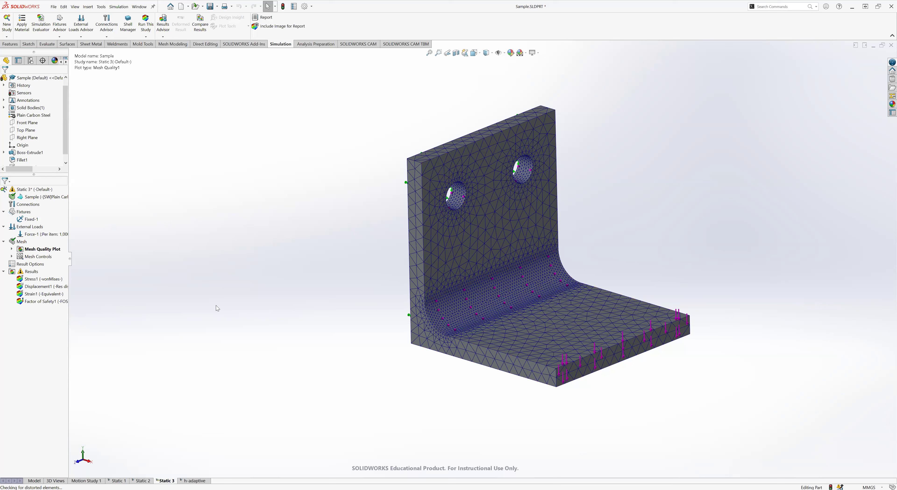
Step: Run the Static 3 study and inspect the von Mises stress plot on the bracket
right_click(22, 190)
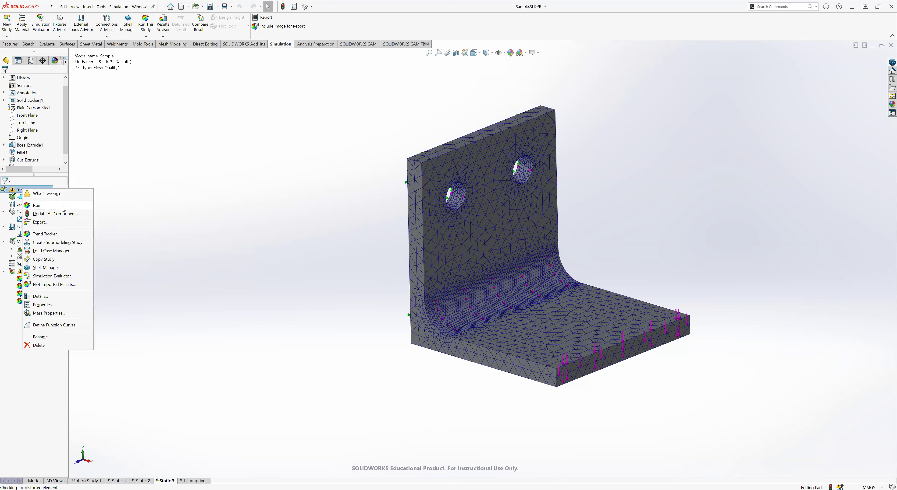
left_click(62, 207)
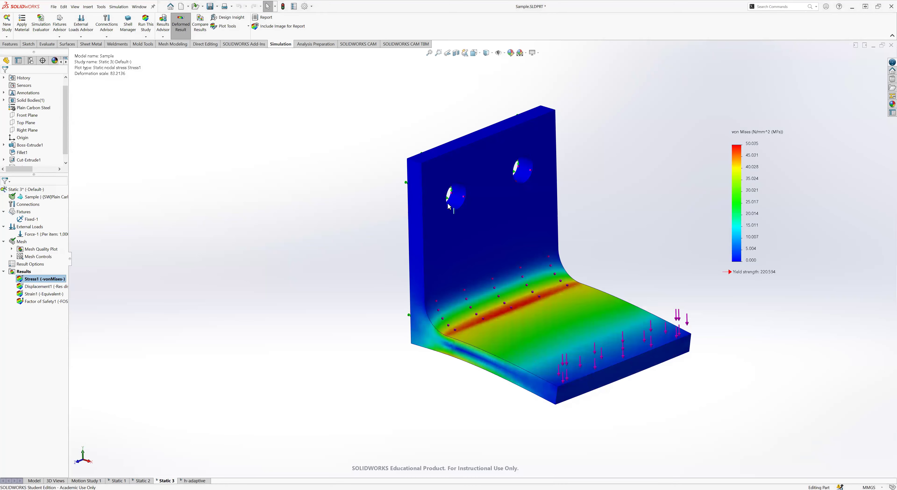
scroll(493, 307, "up", 1)
scroll(493, 307, "down", 2)
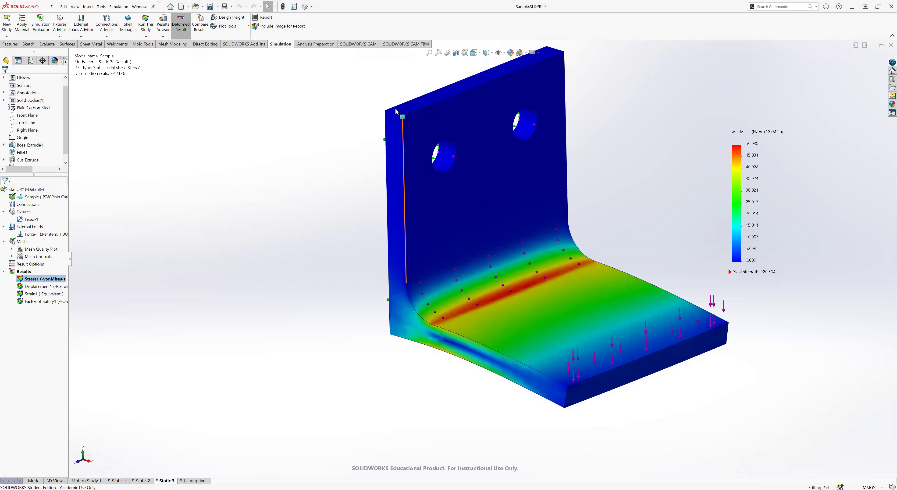
scroll(482, 255, "up", 2)
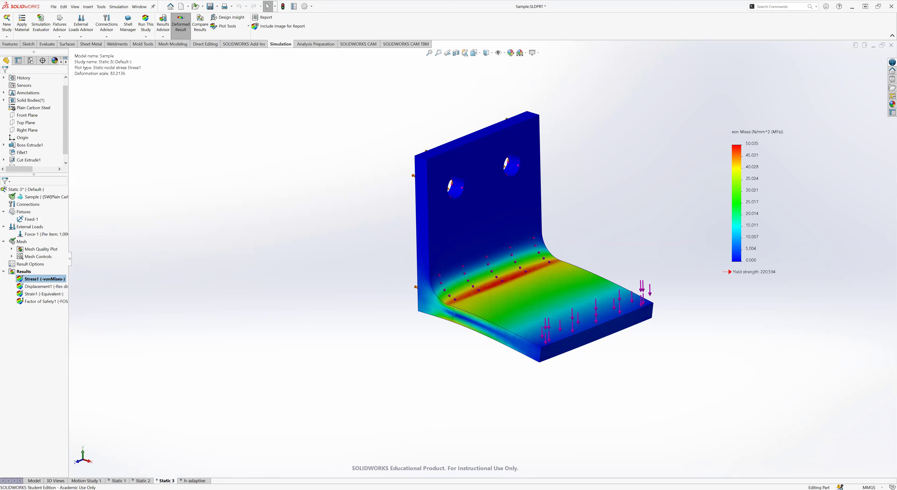
Step: Switch to the h-adaptive study and set its adaptive method to h-adaptive in the study properties
left_click(195, 479)
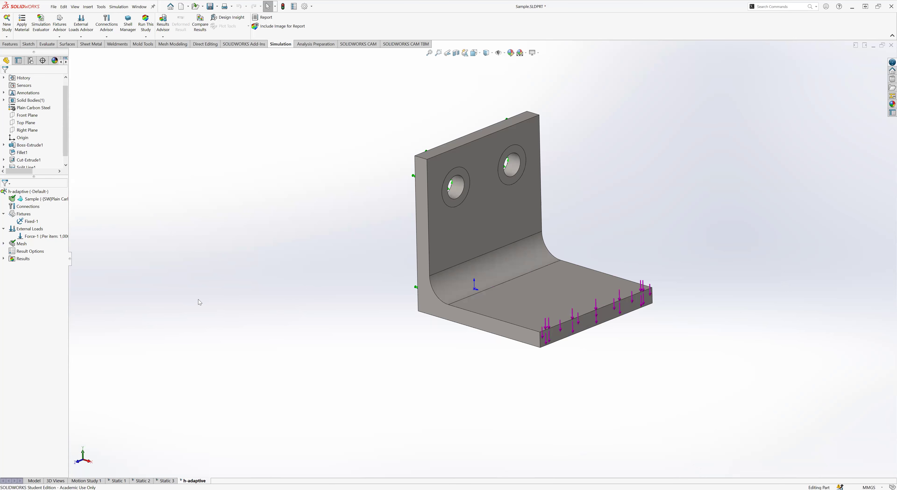
right_click(26, 192)
left_click(201, 182)
right_click(32, 194)
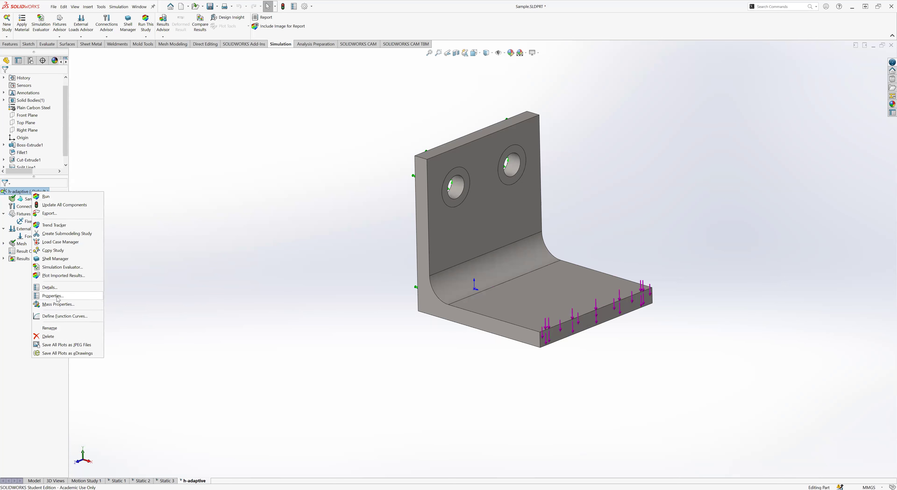
key("Return")
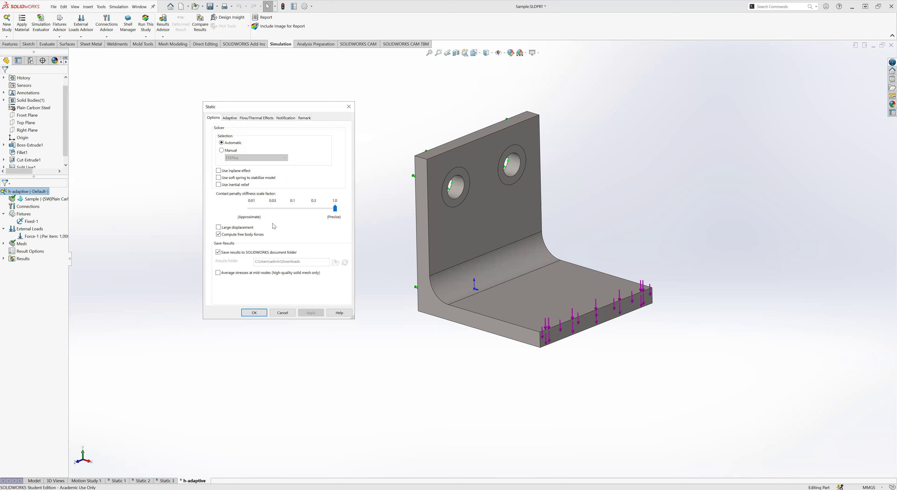
left_click(230, 118)
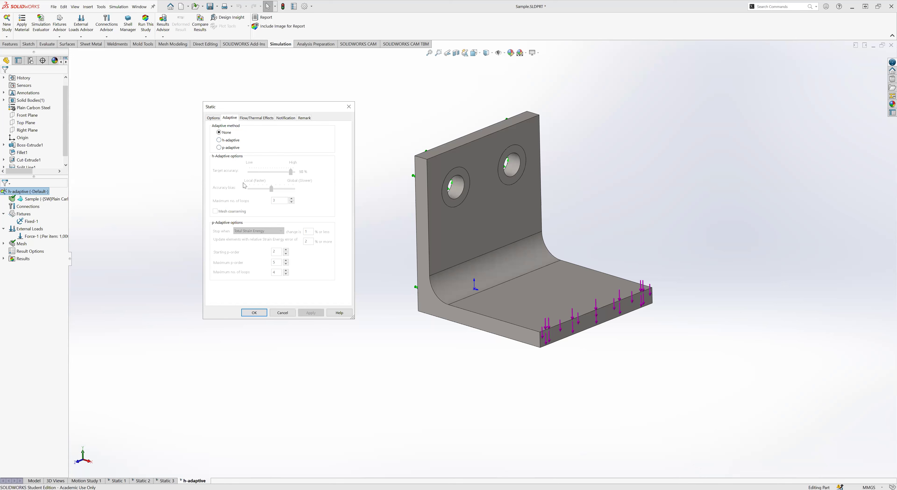
left_click(219, 140)
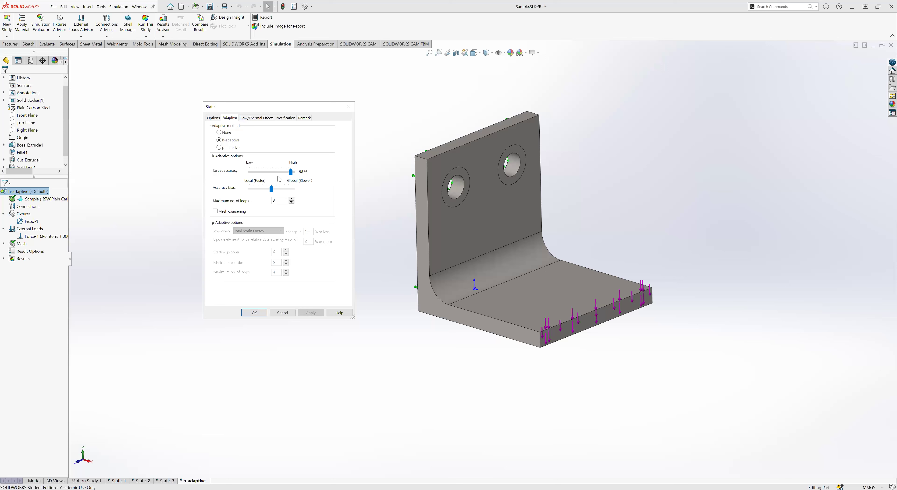
mouse_move(291, 172)
left_mouse_down()
mouse_move(264, 175)
mouse_move(302, 176)
mouse_move(290, 174)
left_mouse_up()
left_click(286, 202)
left_click(216, 211)
left_click(215, 211)
left_click(251, 312)
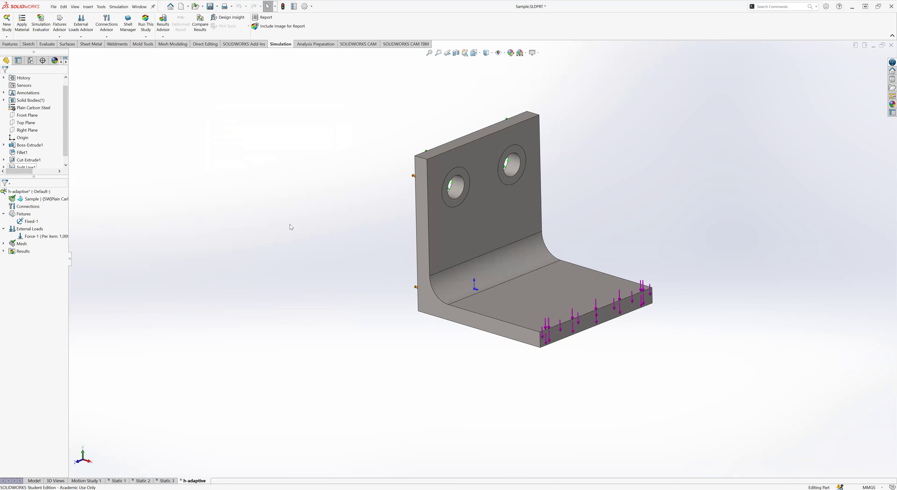
Step: Save the part and remesh the bracket in the h-adaptive study at medium density, accepting deletion of the existing results
key("ctrl+s")
middle_click_drag(408, 361, 300, 343)
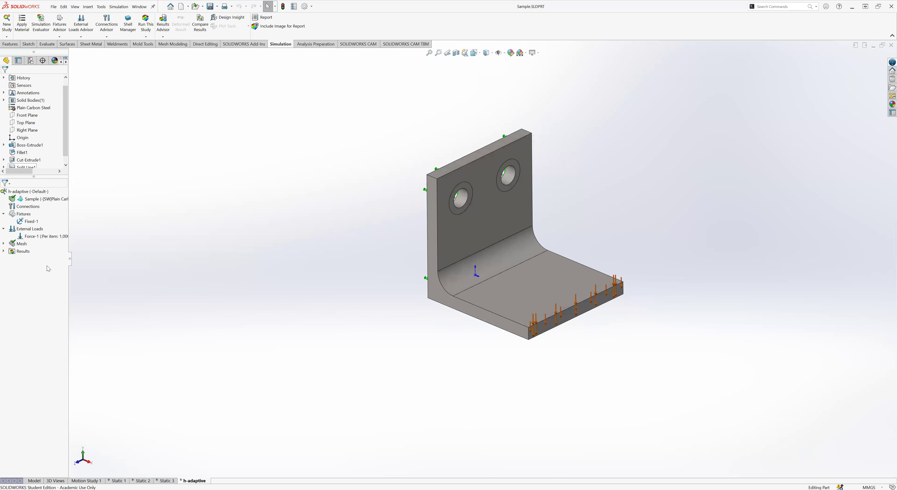
right_click(22, 247)
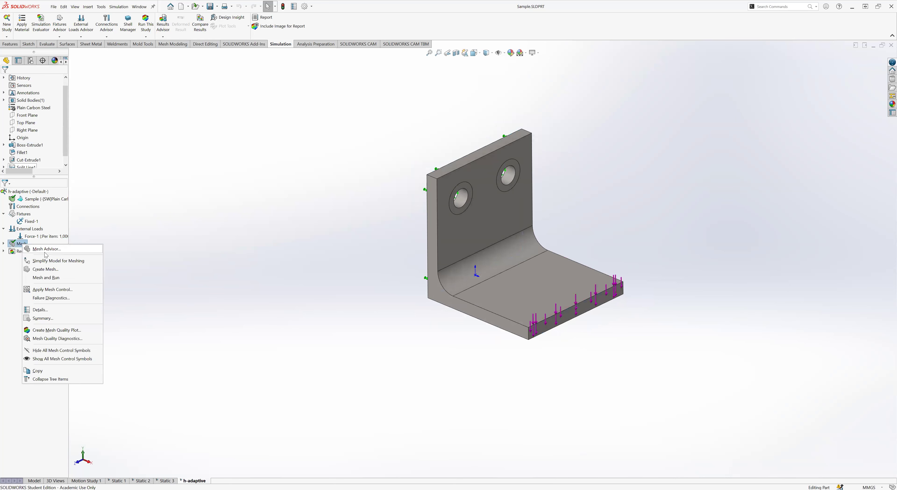
left_click(45, 269)
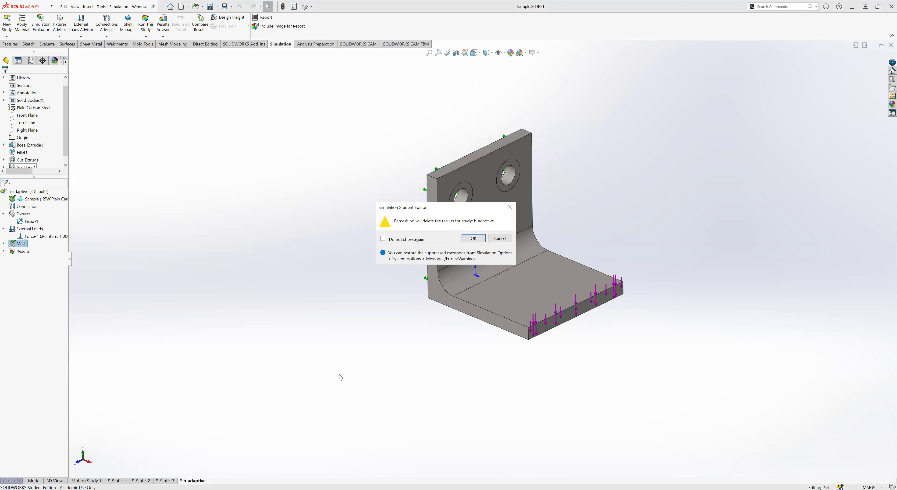
left_click(473, 238)
left_click_drag(58, 110, 36, 112)
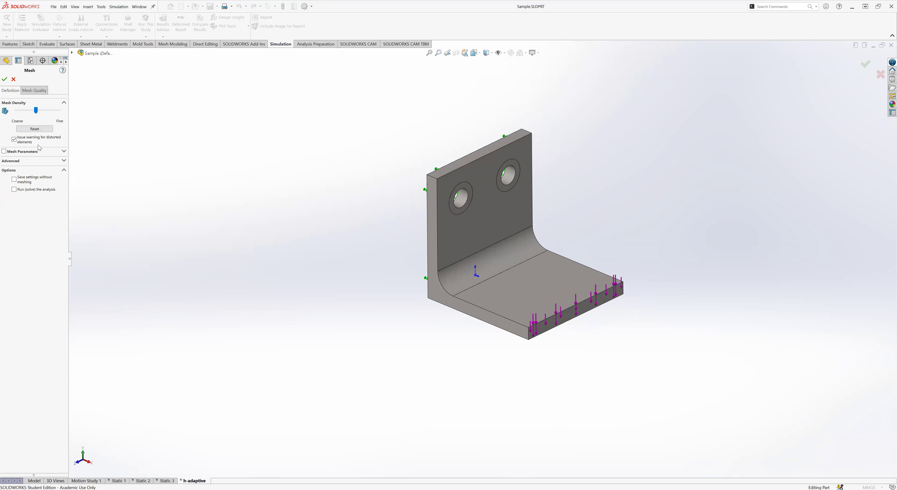
left_click(5, 80)
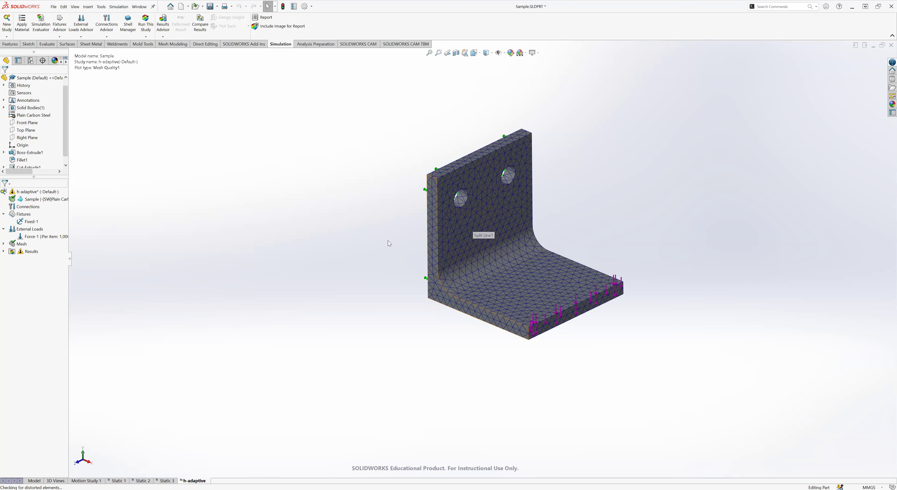
Step: Look over the uniform mesh on the bracket and try to run the h-adaptive study with it
scroll(428, 179, "up", 3)
scroll(489, 273, "down", 3)
scroll(498, 257, "down", 3)
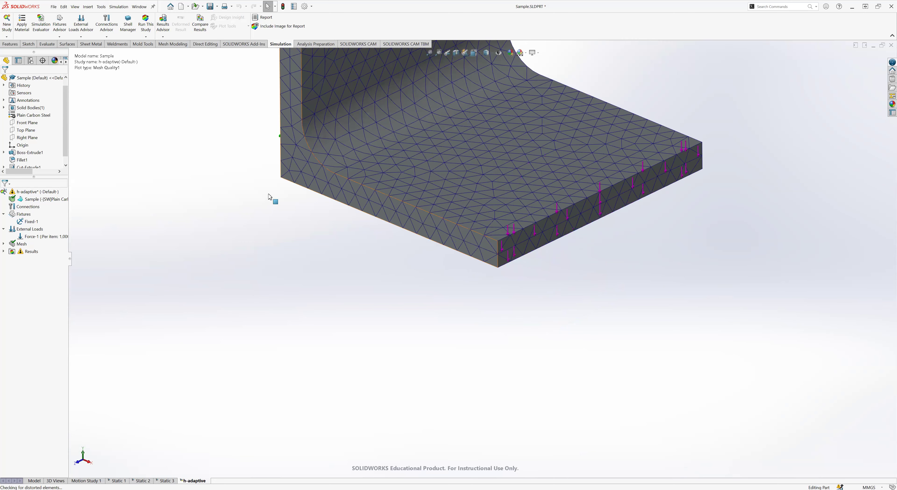
scroll(509, 254, "up", 3)
scroll(513, 250, "up", 4)
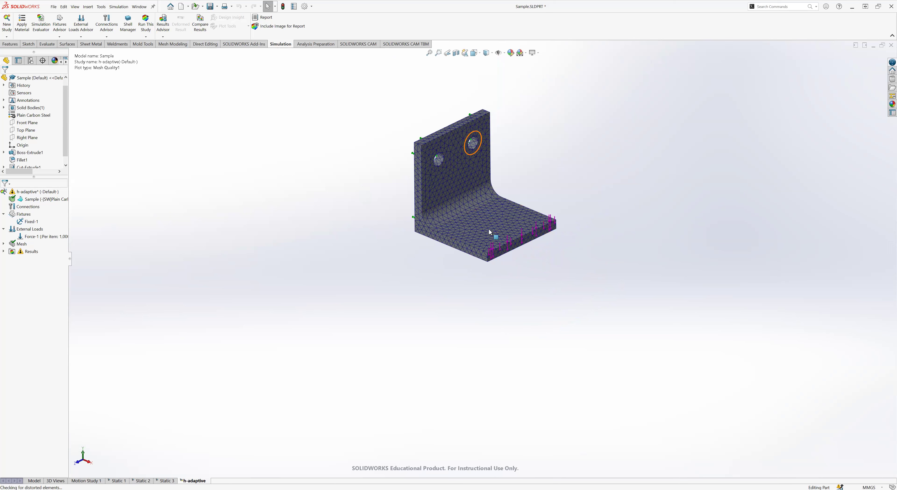
scroll(455, 124, "down", 2)
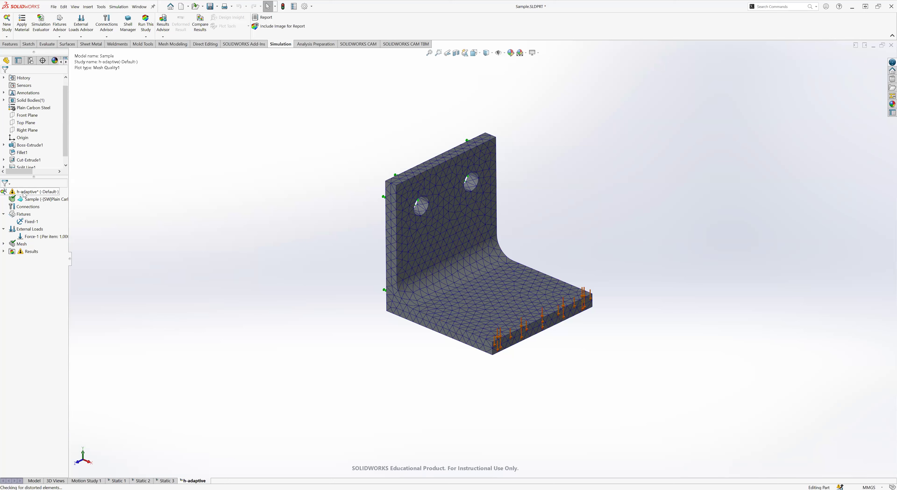
right_click(37, 192)
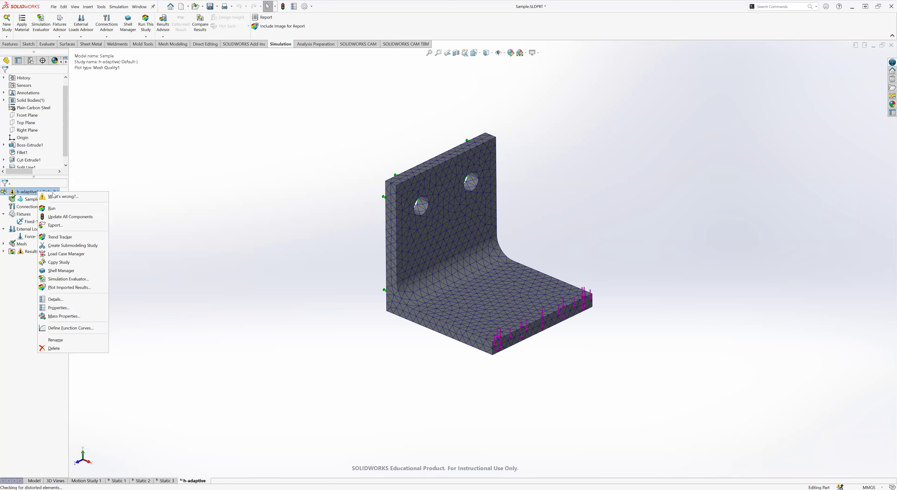
left_click(68, 209)
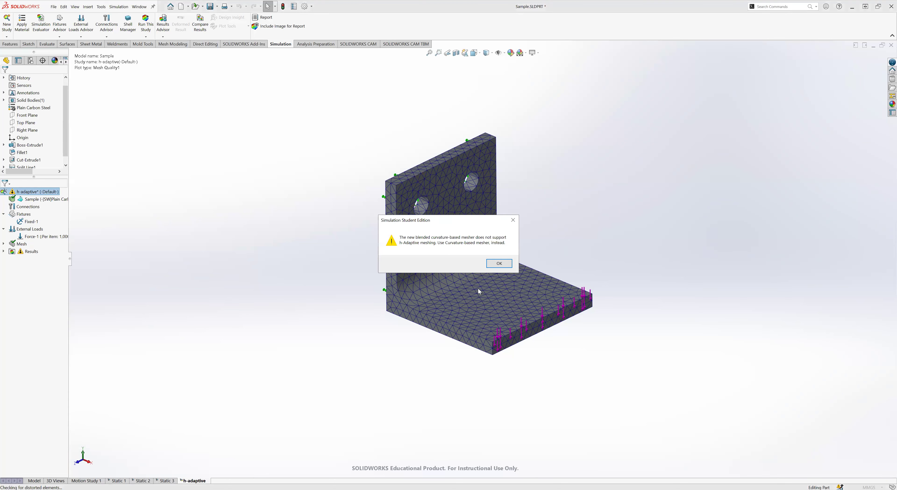
left_click(499, 264)
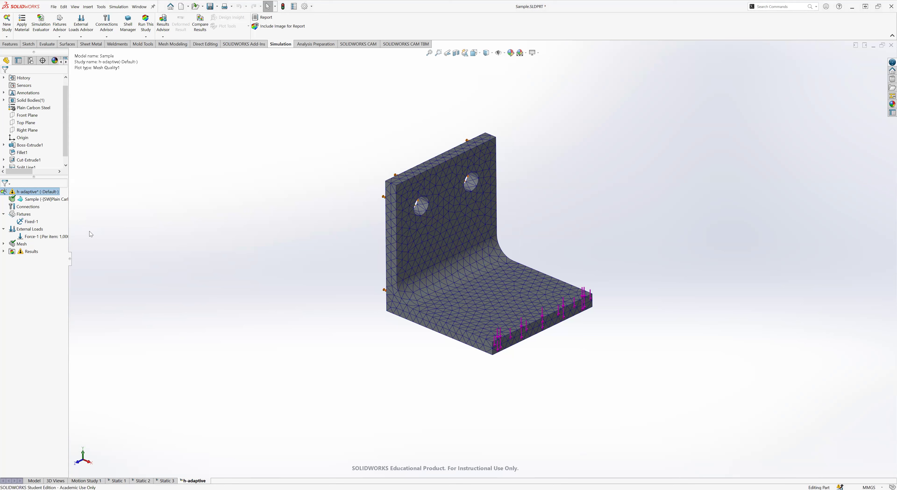
Step: Remesh the bracket with the mesh parameters set to curvature-based mesh
right_click(13, 245)
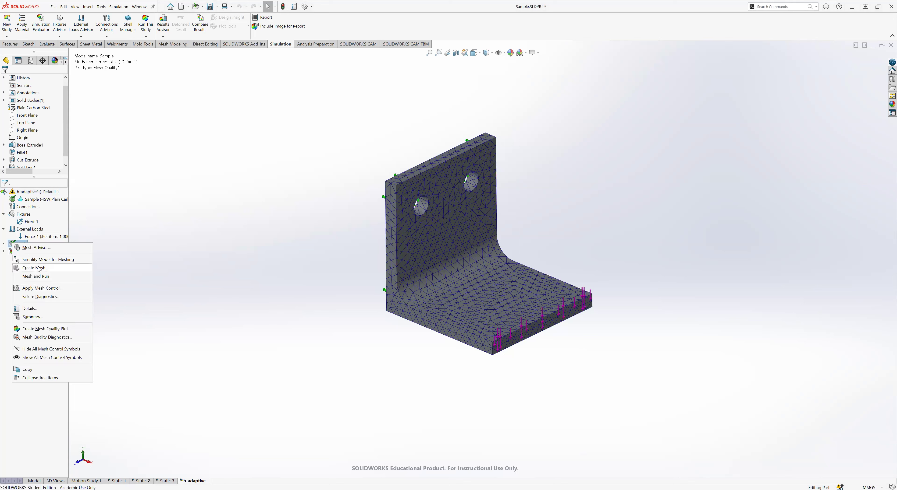
left_click(38, 277)
left_click(36, 155)
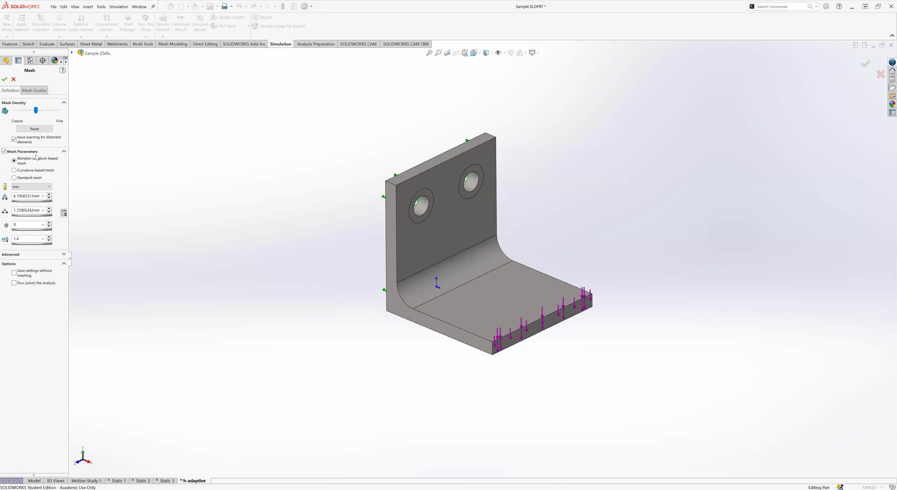
left_click(14, 171)
left_click(5, 79)
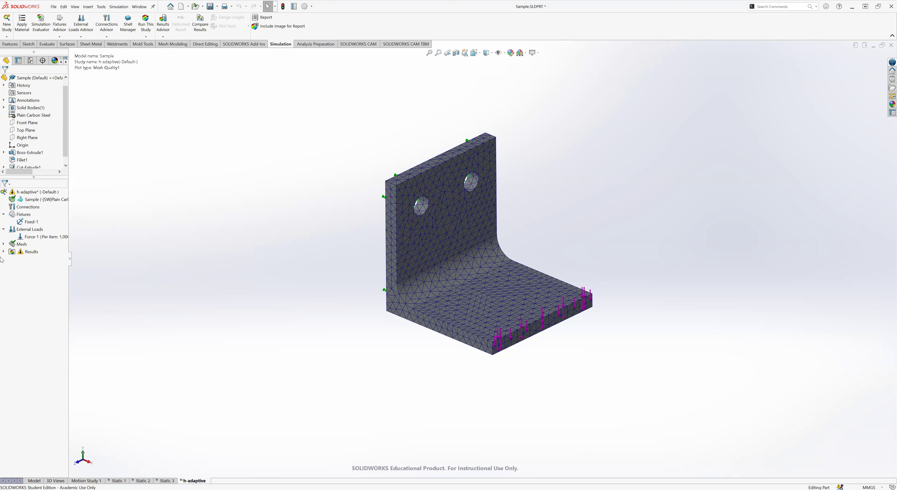
Step: Run the h-adaptive study on the curvature-based mesh
right_click(33, 192)
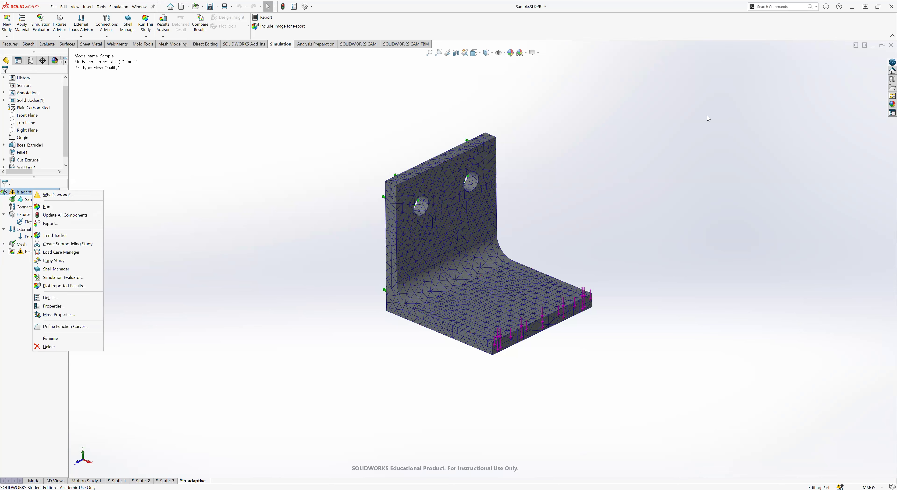
left_click(50, 207)
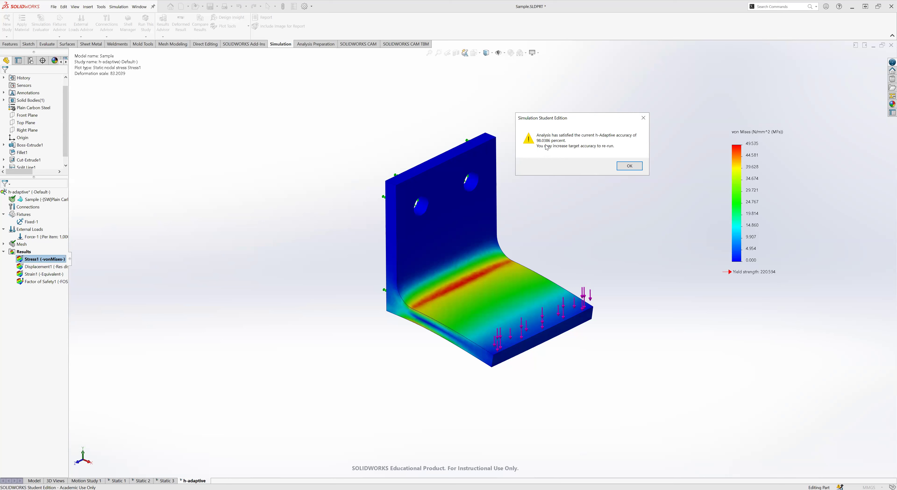
left_click(629, 166)
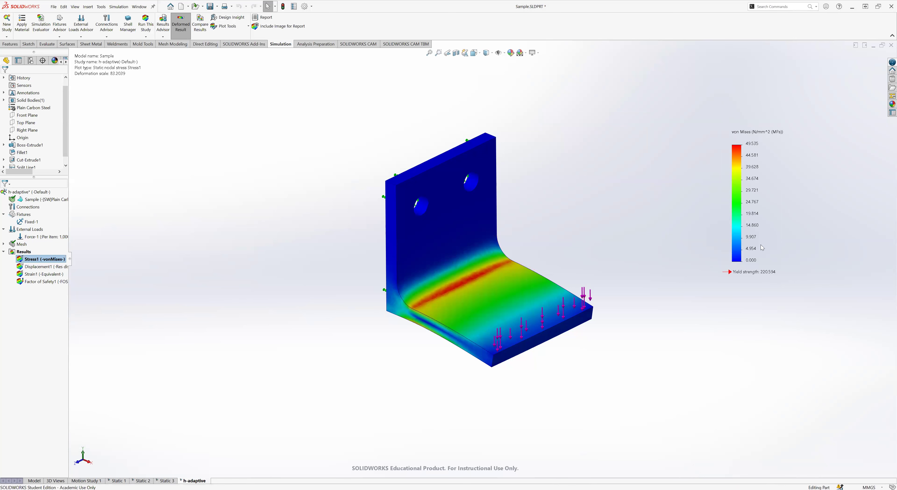
right_click(24, 245)
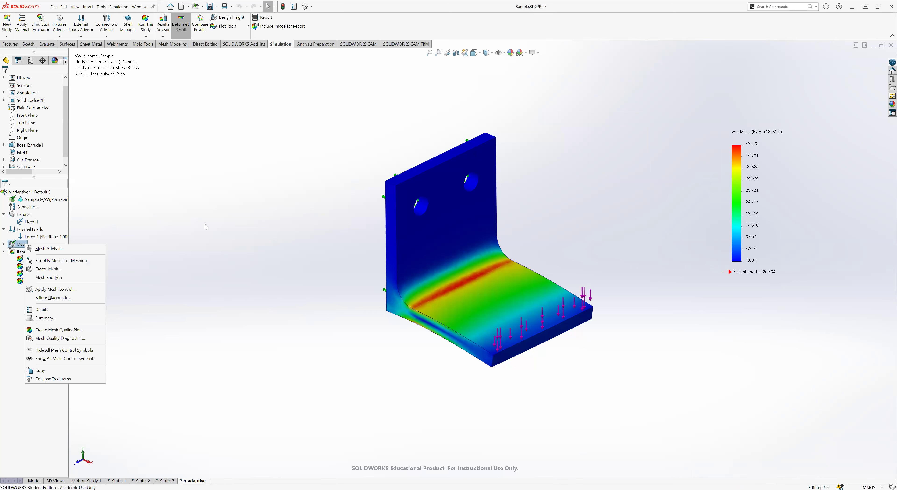
key("Escape")
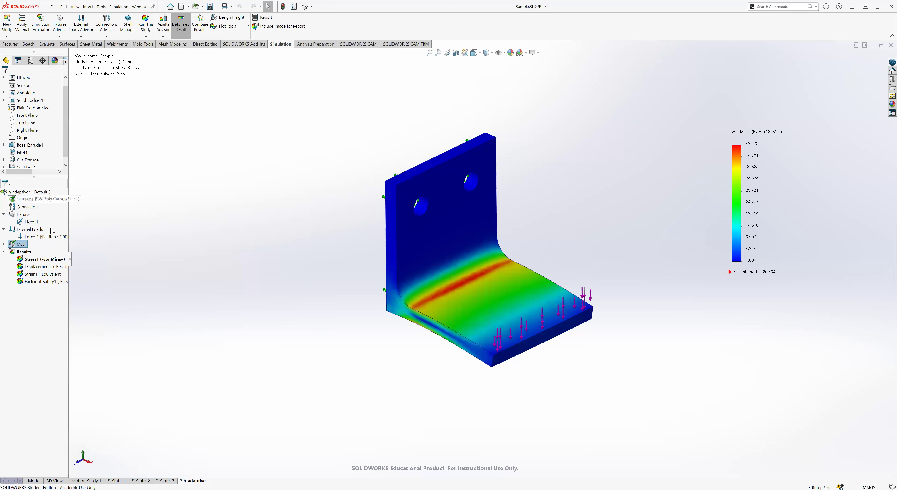
right_click(30, 199)
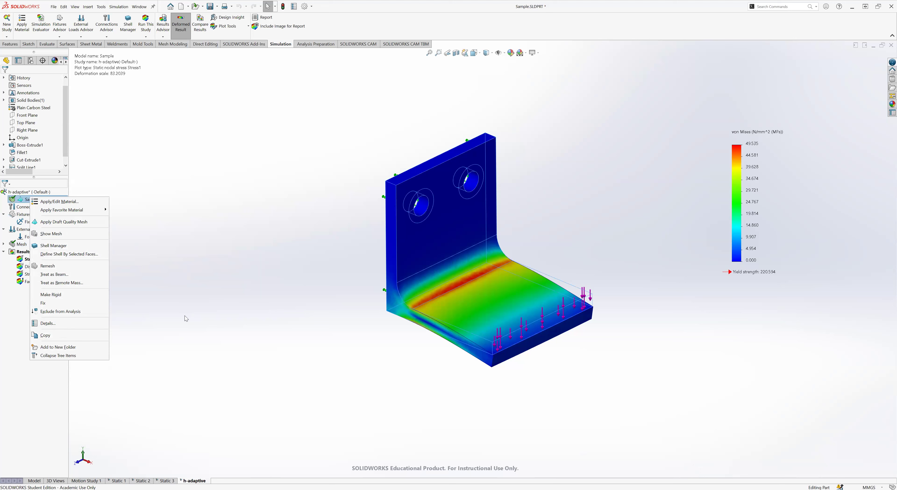
left_click(155, 299)
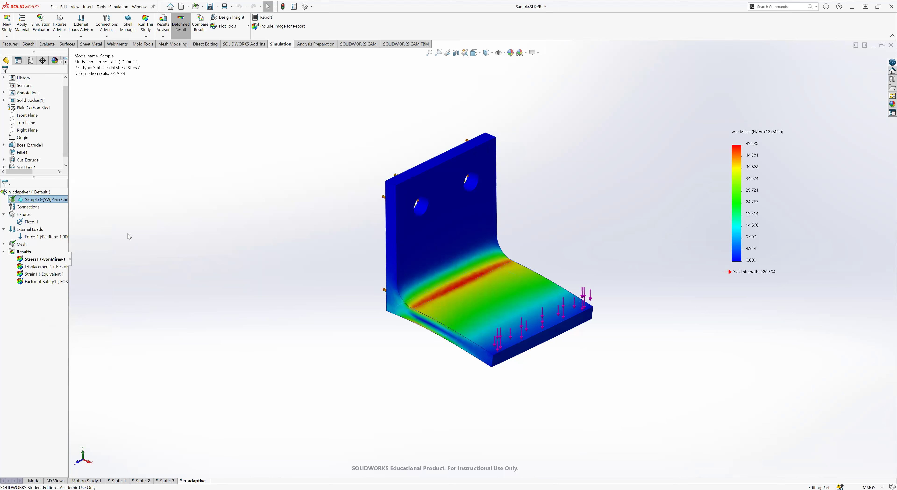
right_click(17, 194)
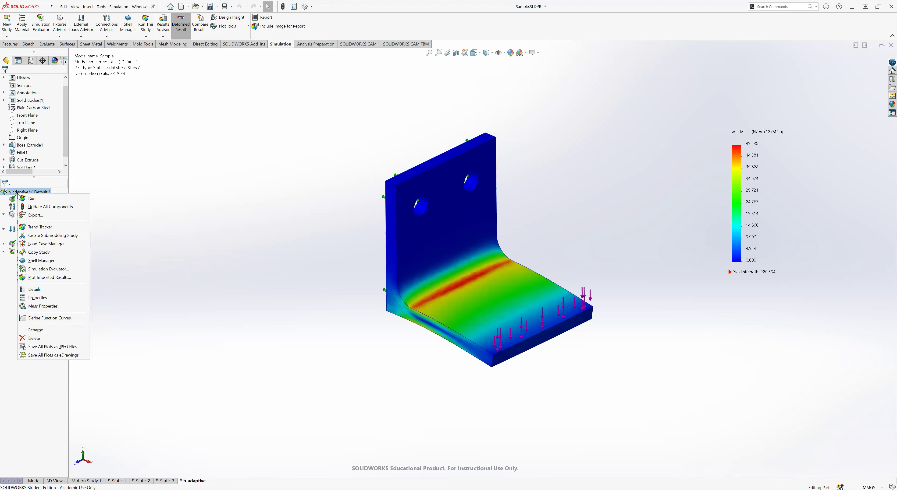
left_click(147, 278)
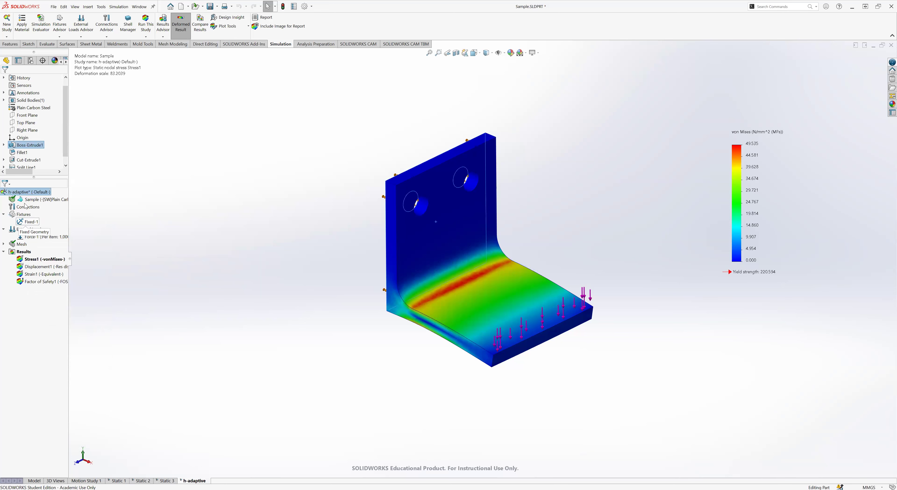
Step: Show the solved mesh on the Sample body and examine its adaptive refinement around the fillet
right_click(41, 203)
left_click(87, 242)
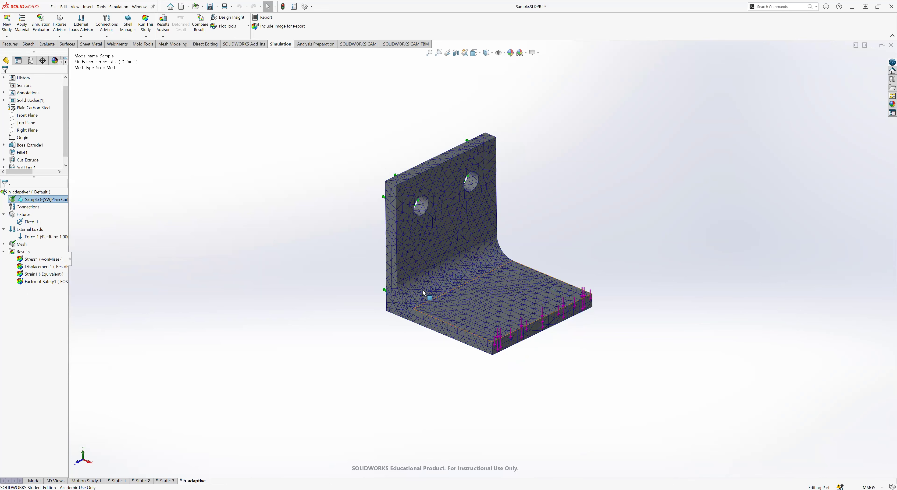
scroll(422, 289, "down", 5)
scroll(446, 245, "up", 3)
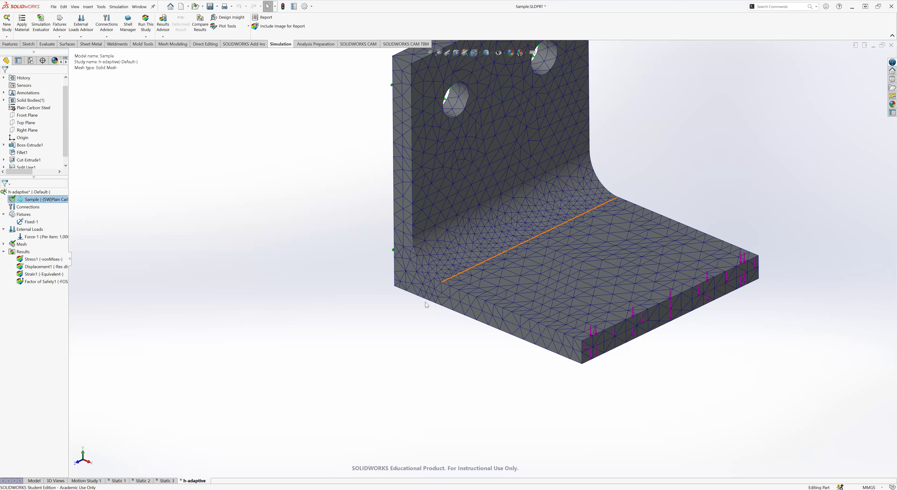
scroll(485, 218, "up", 3)
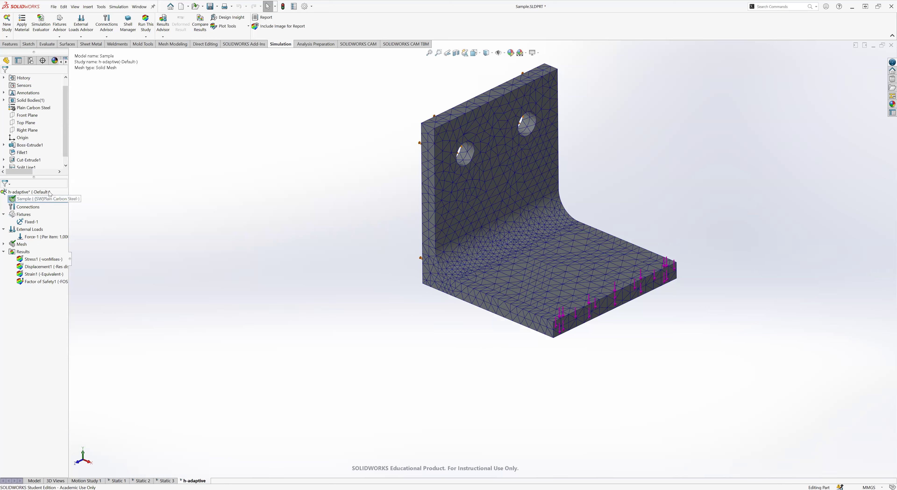
Step: Review the h-adaptive target accuracy, accuracy bias and loop options in the study properties
right_click(46, 200)
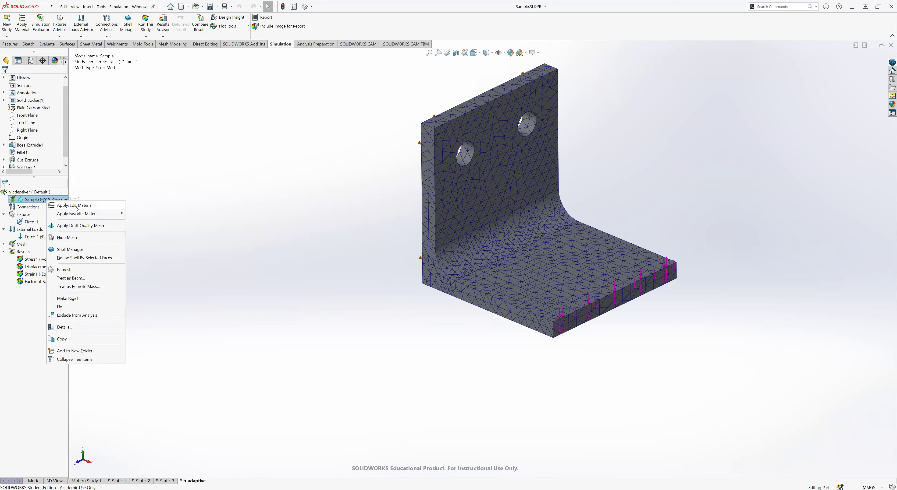
left_click(23, 193)
right_click(50, 196)
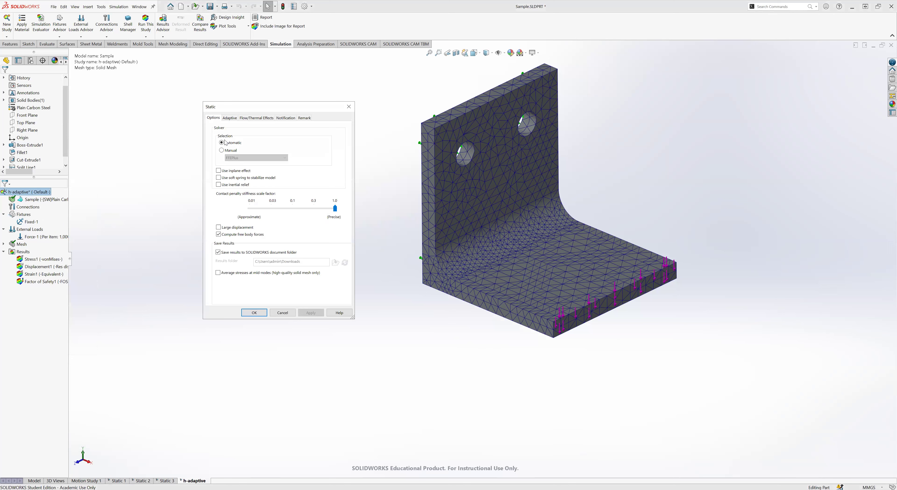
left_click(230, 118)
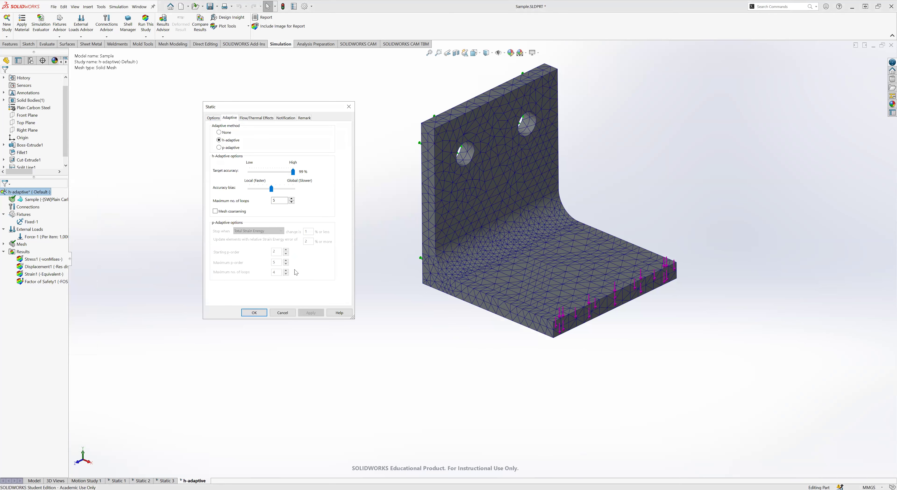
left_click(254, 313)
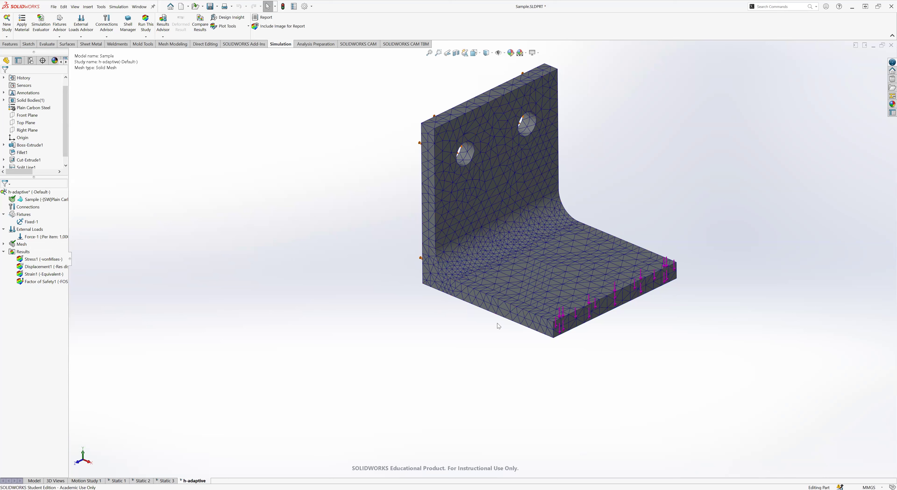
left_click(430, 289)
right_click(56, 251)
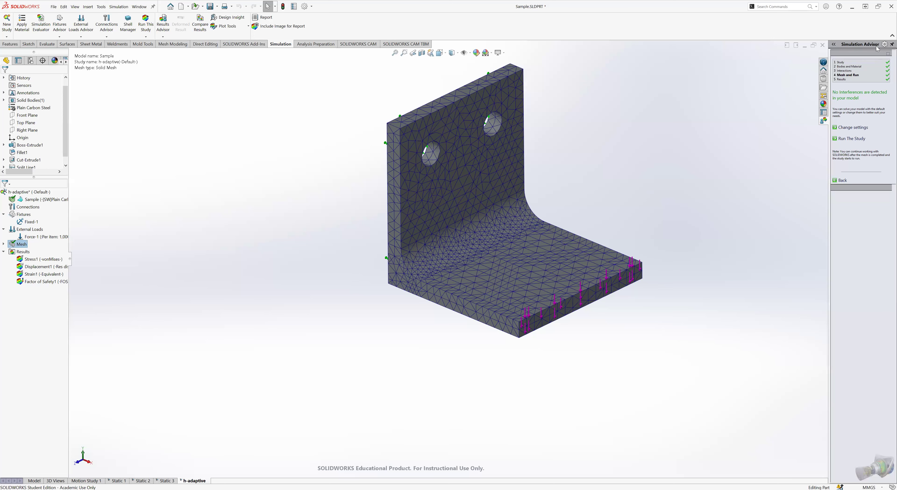
left_click(887, 54)
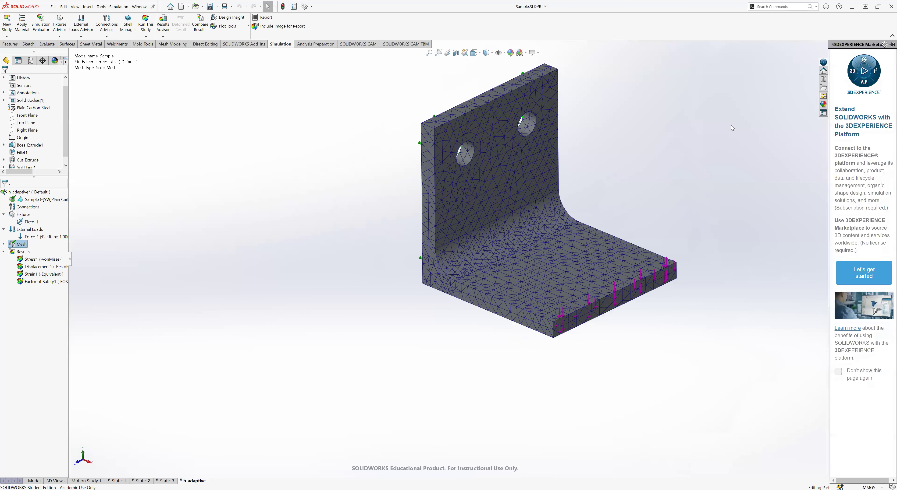
Step: Remesh the bracket with the curvature-based mesh settings and rerun the h-adaptive study
right_click(20, 244)
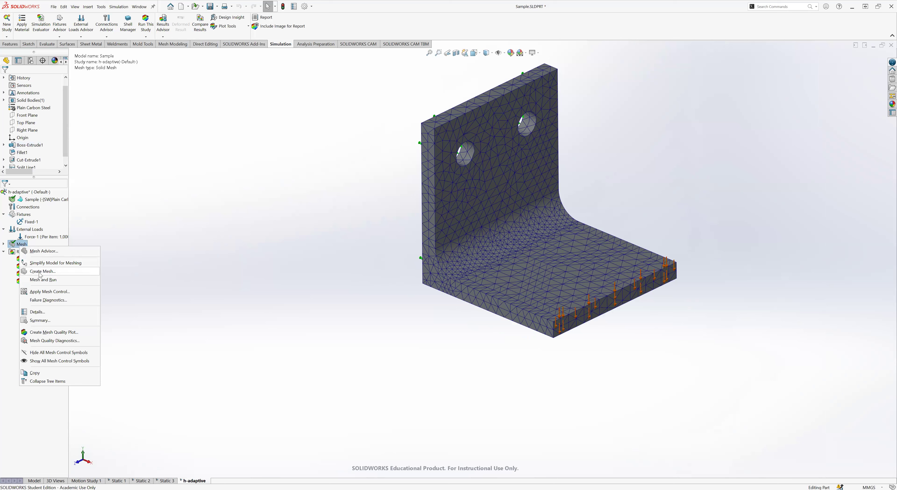
left_click(40, 275)
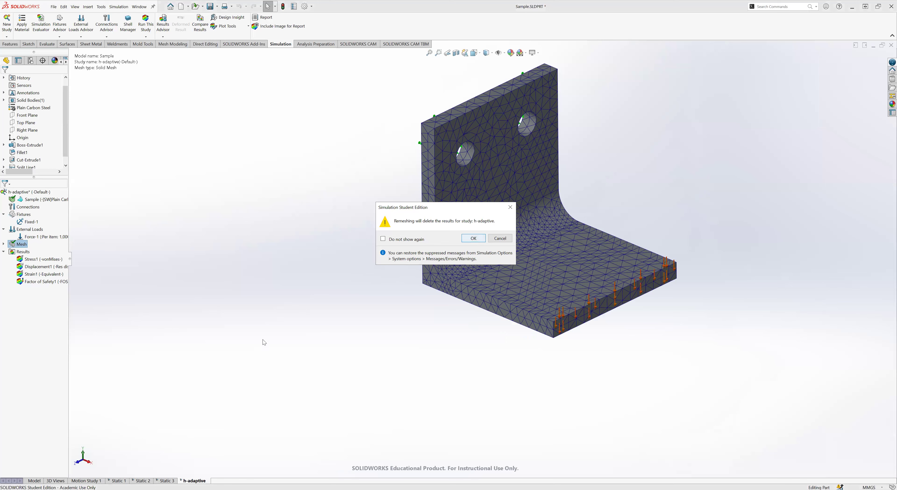
key("Return")
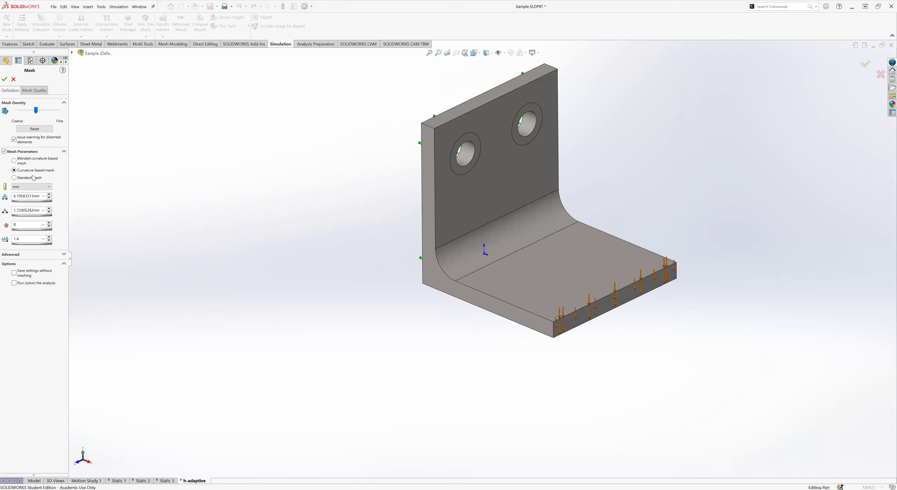
left_click(5, 80)
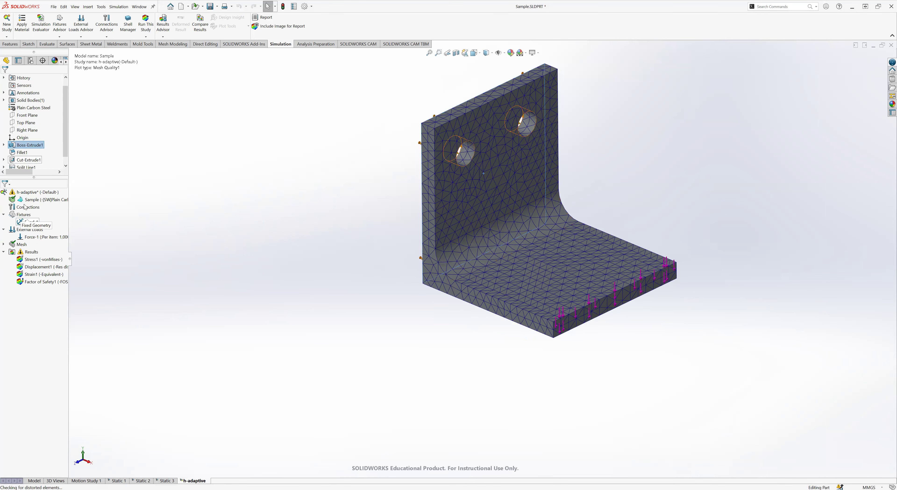
right_click(28, 195)
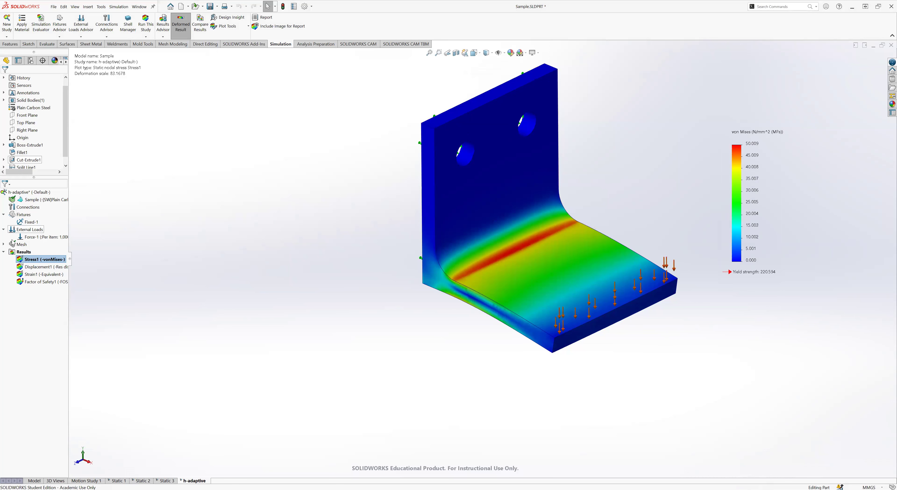
Step: Show the solved mesh on the Sample body and examine the refinement on the bracket's back and underside
right_click(28, 199)
left_click(55, 240)
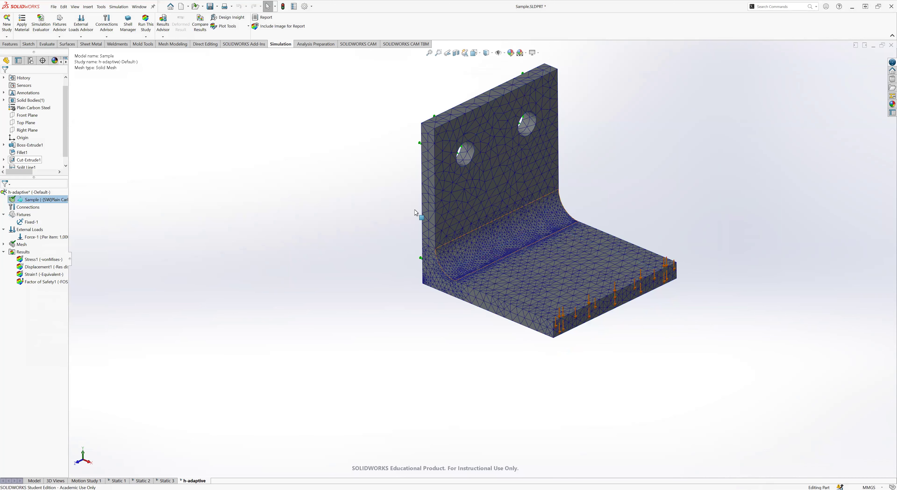
scroll(469, 268, "down", 3)
scroll(418, 291, "down", 2)
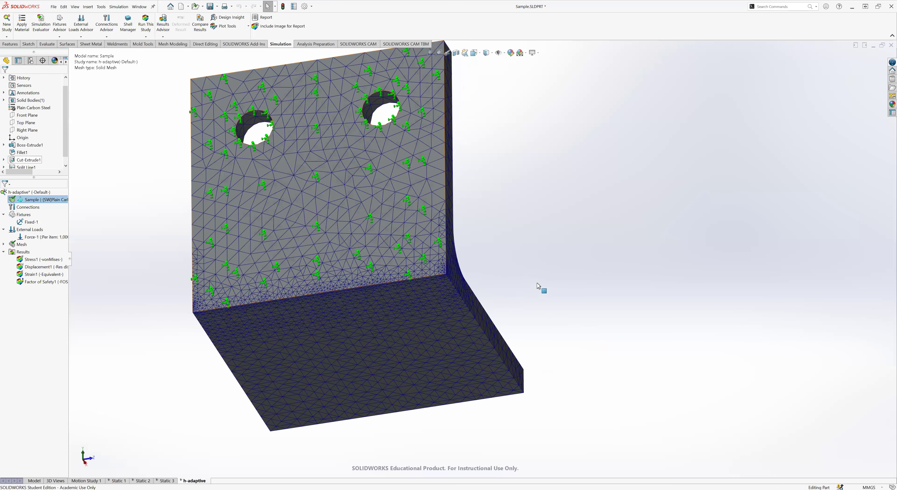
scroll(508, 283, "down", 3)
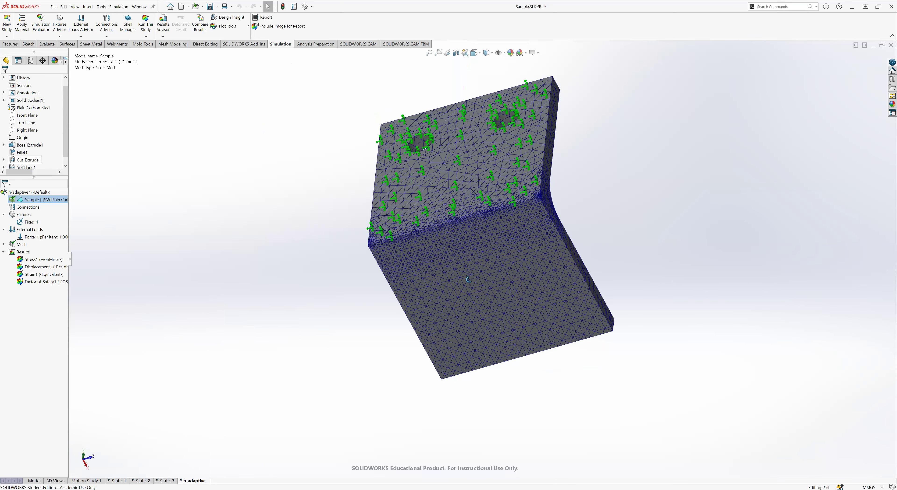
middle_click_drag(341, 312, 444, 179)
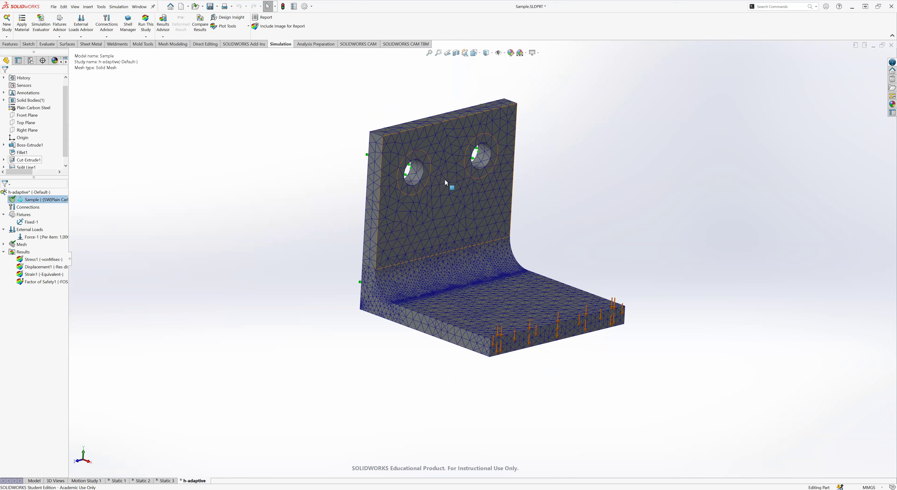
Step: Examine the adapted mesh density along the fillet and compare it with the elements on the wall, base and side edges
scroll(444, 179, "down", 3)
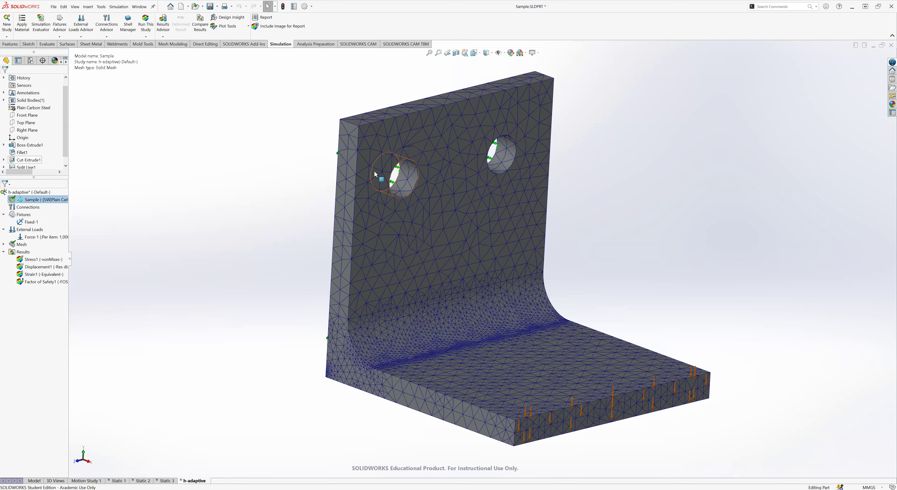
middle_click_drag(375, 170, 326, 200)
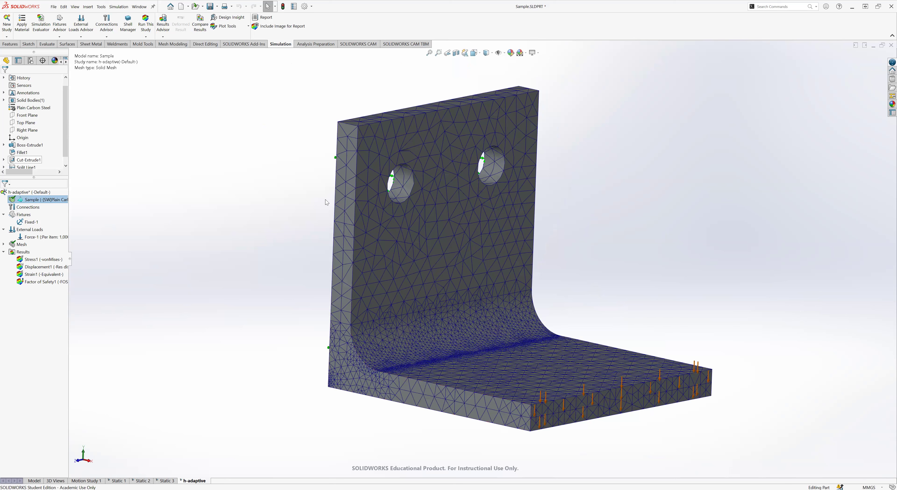
scroll(325, 200, "up", 3)
middle_click_drag(338, 257, 369, 358)
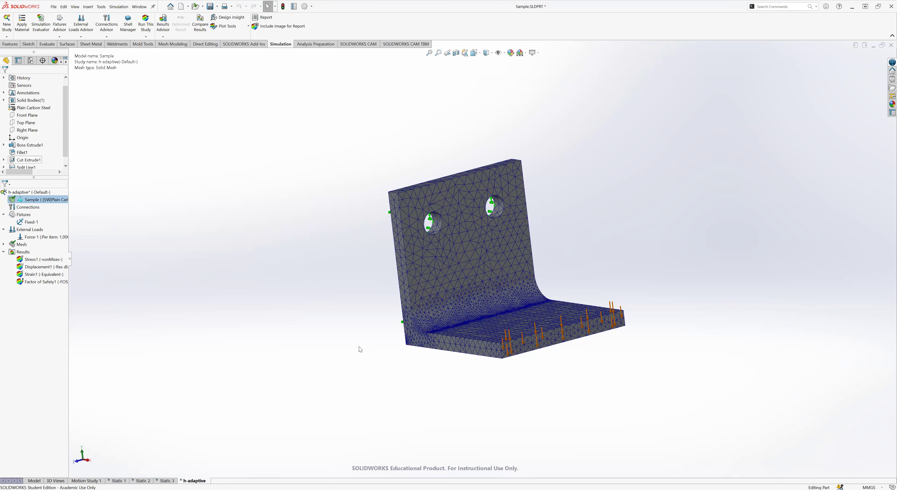
middle_click_drag(353, 335, 484, 284)
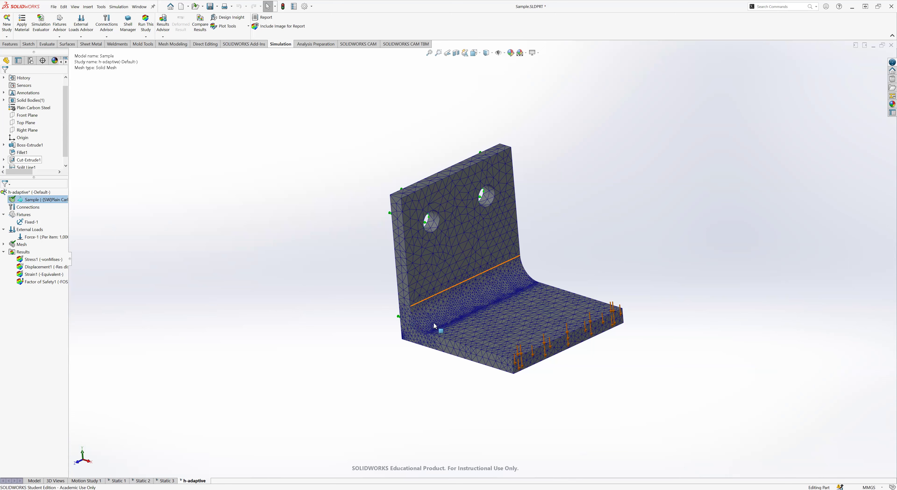
scroll(457, 366, "down", 5)
scroll(456, 366, "up", 3)
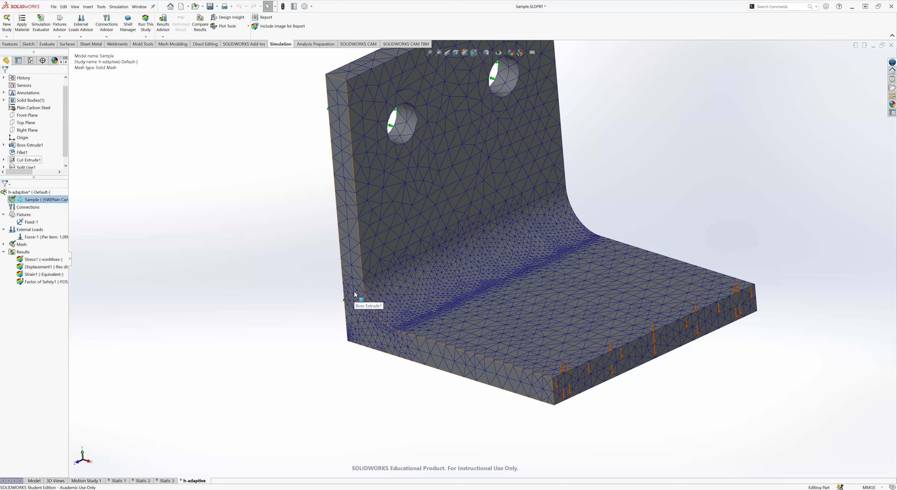
scroll(490, 256, "up", 3)
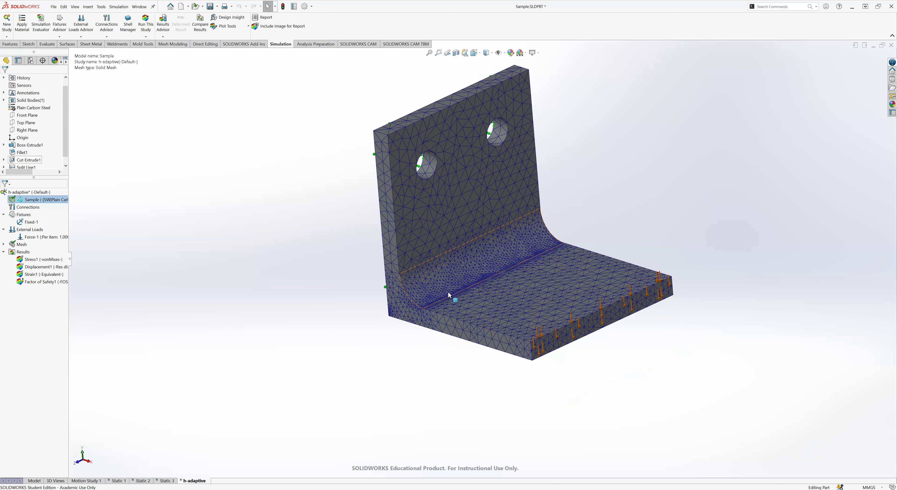
scroll(453, 294, "down", 6)
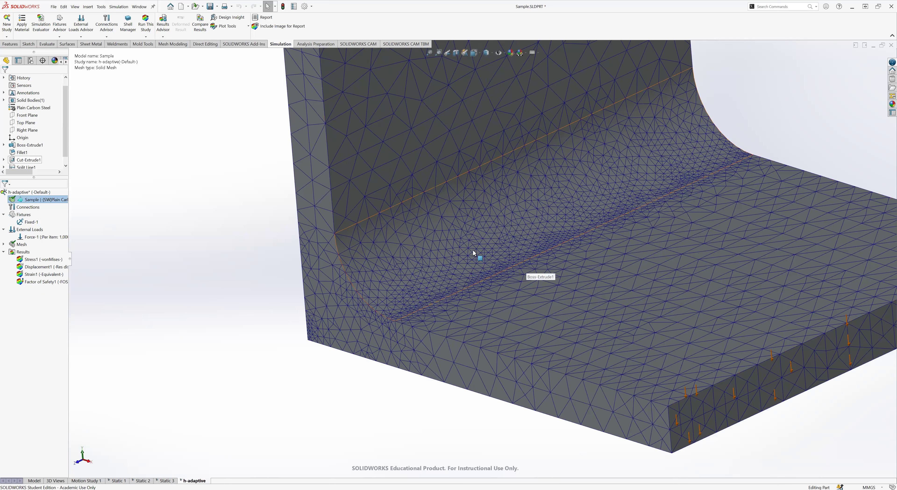
scroll(383, 283, "up", 3)
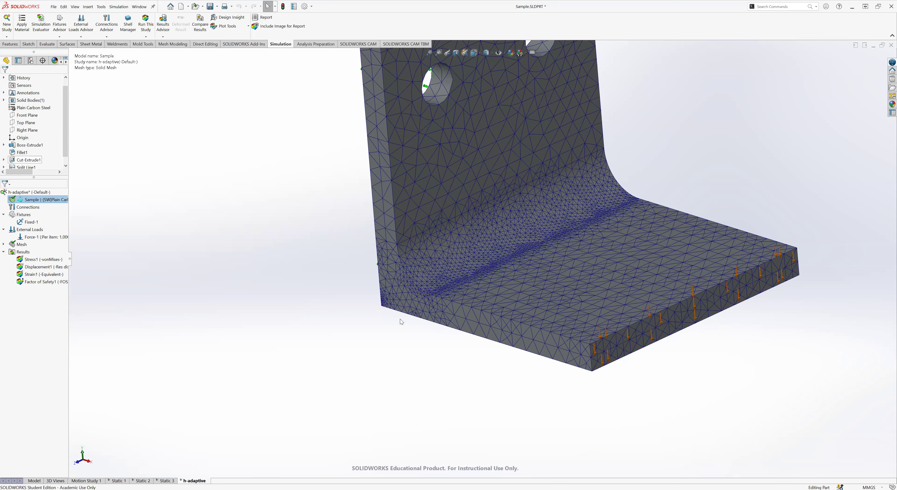
scroll(346, 321, "up", 4)
scroll(532, 179, "down", 2)
scroll(546, 214, "up", 2)
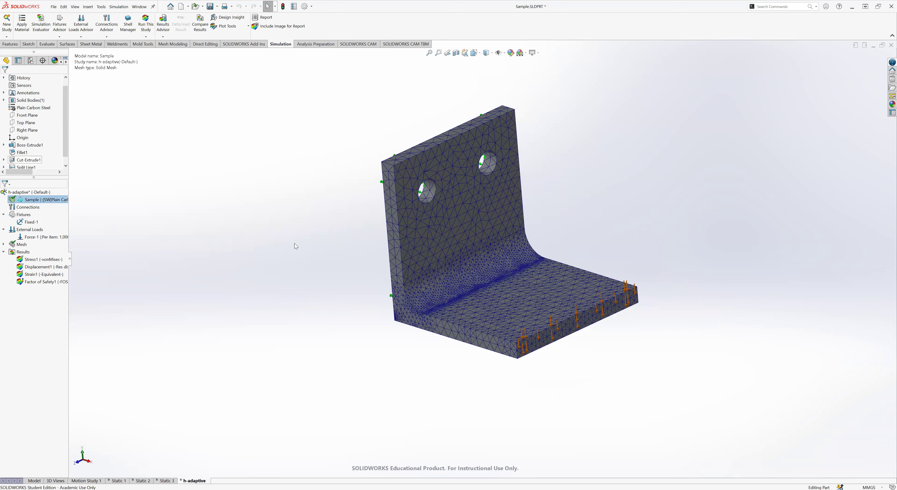
middle_click_drag(295, 176, 360, 270)
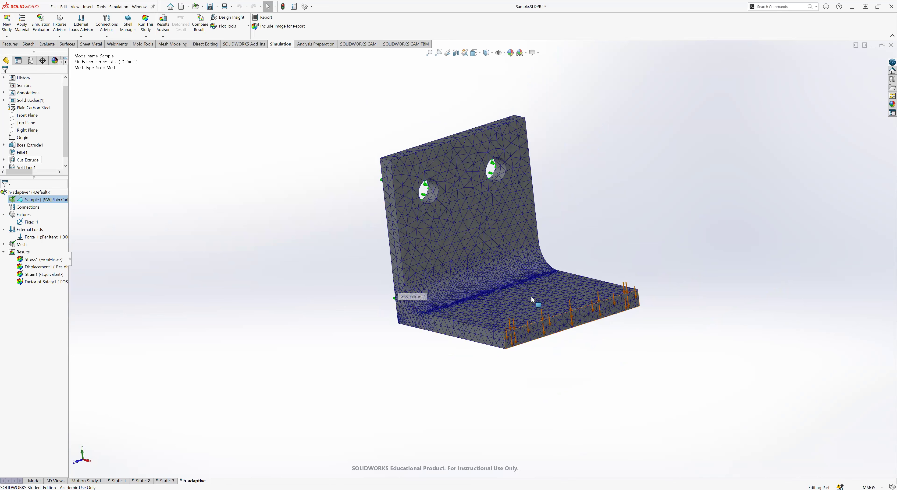
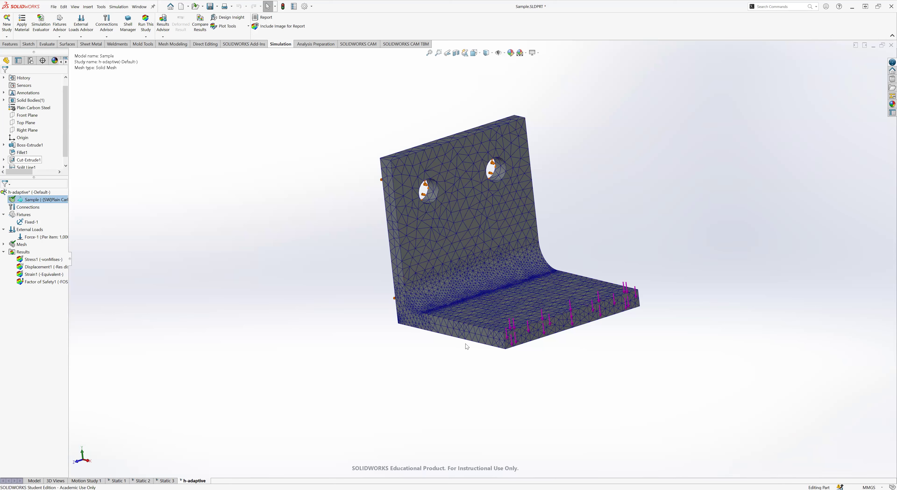
Step: Copy the h-adaptive study into a new static study named p-adaptive
right_click(194, 482)
left_click(201, 436)
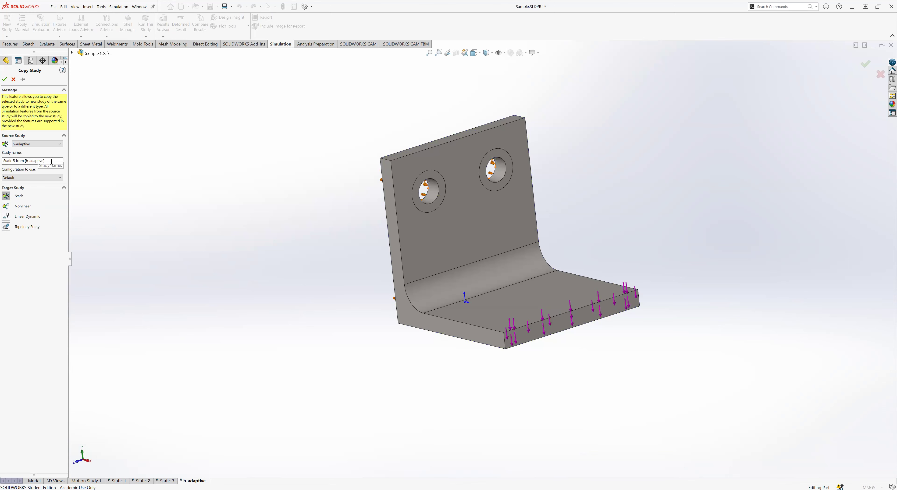
left_click_drag(25, 161, 3, 162)
key("BackSpace")
key("Delete")
key("BackSpace")
type("p-adaptive")
left_click(4, 79)
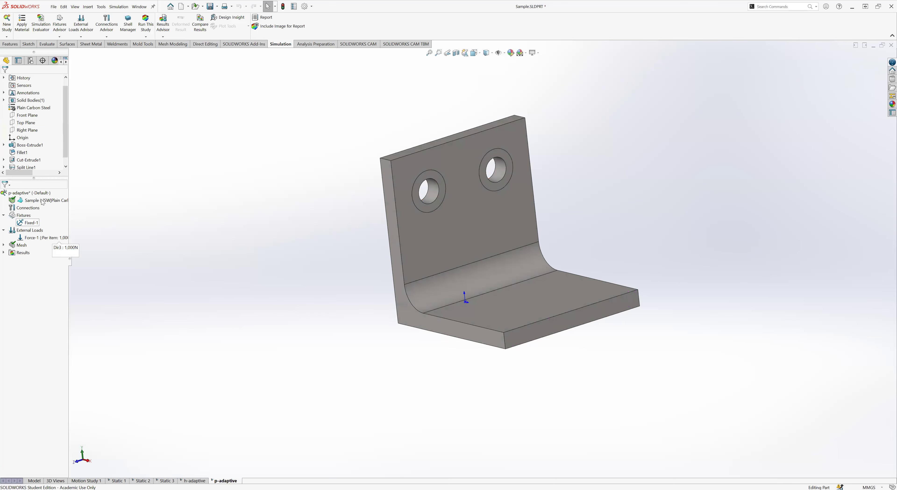
Step: Set the new study's adaptive method to p-adaptive, keeping Total Strain Energy as the stop criterion, with a starting p-order of 2
right_click(37, 195)
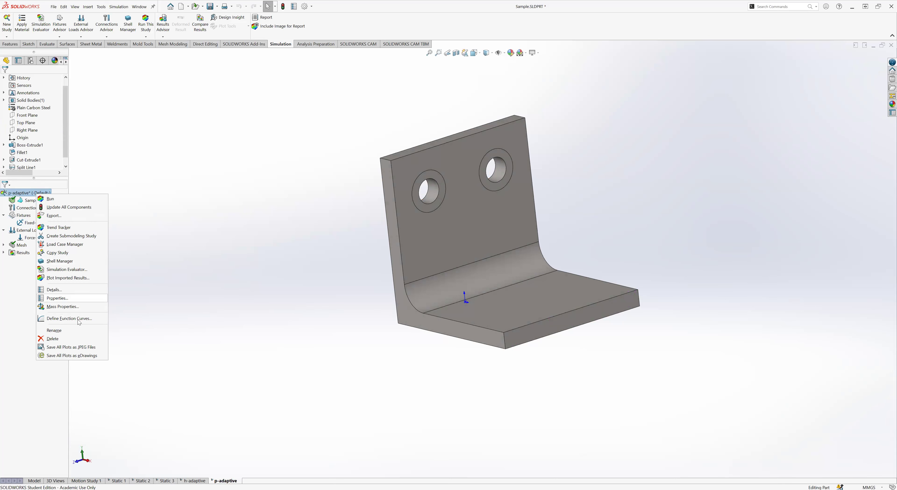
left_click(57, 299)
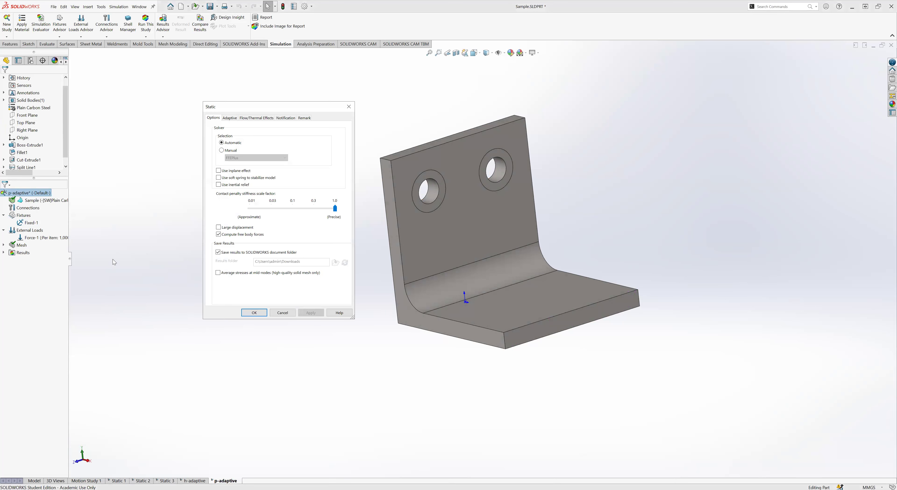
left_click(230, 118)
left_click(218, 147)
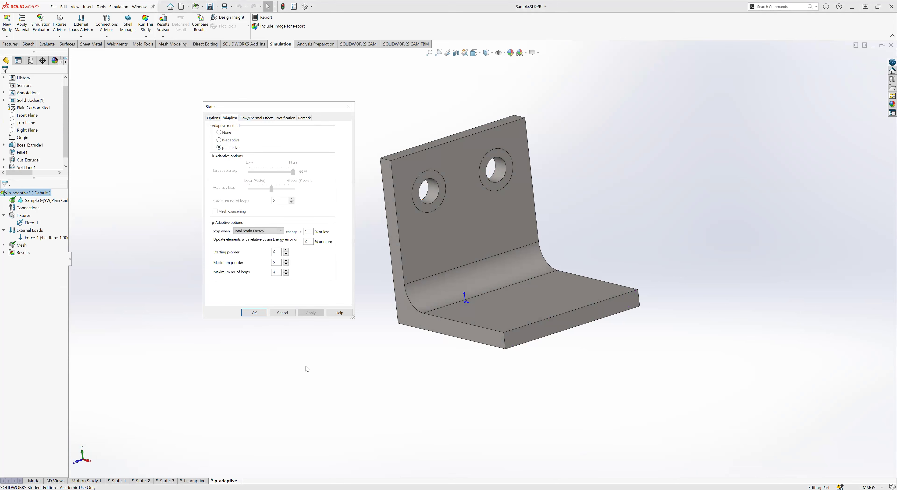
left_click(258, 231)
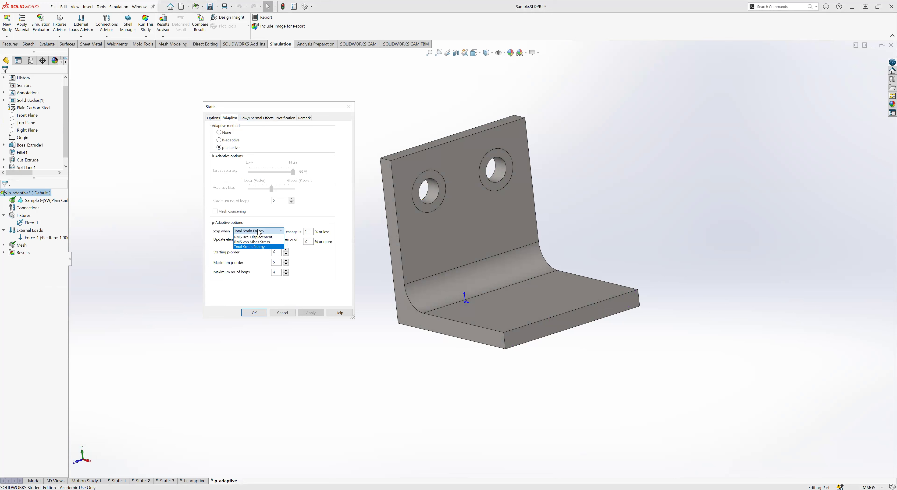
left_click(258, 232)
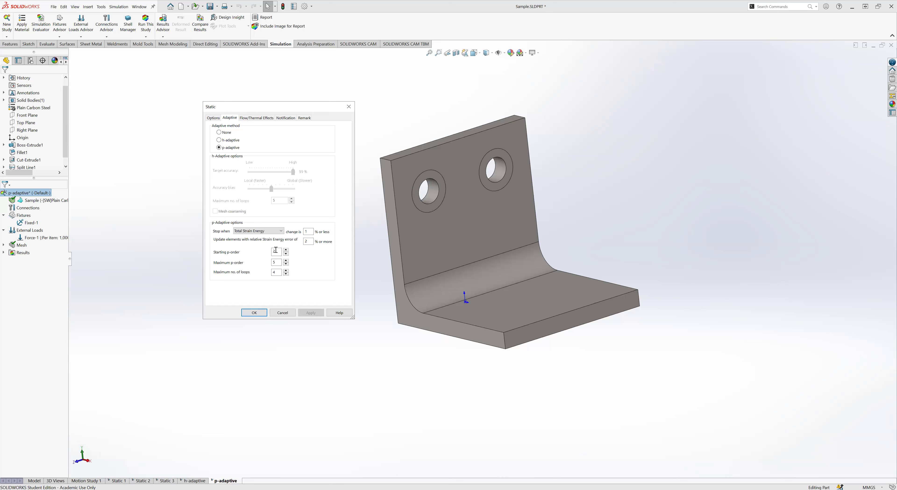
left_click(285, 255)
type("2")
left_click(278, 263)
left_click(254, 313)
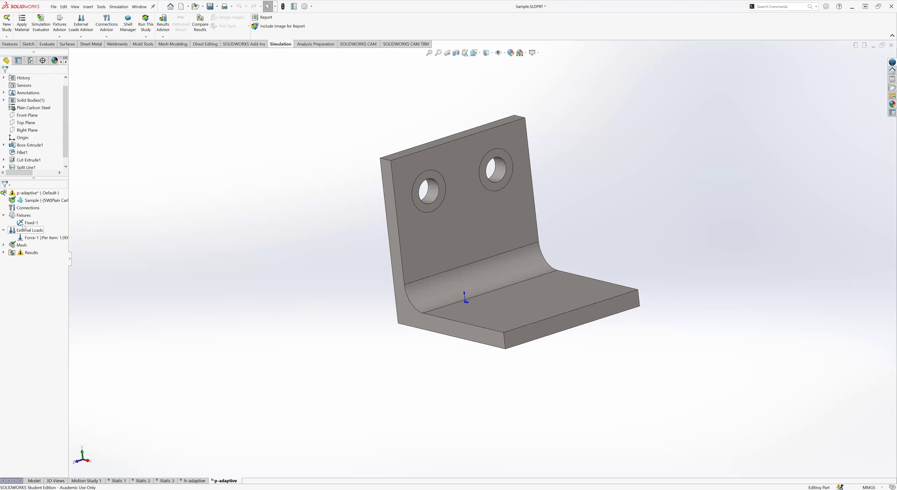
Step: Remesh the bracket in the p-adaptive study with the mesh parameters set to blended curvature-based mesh
right_click(22, 246)
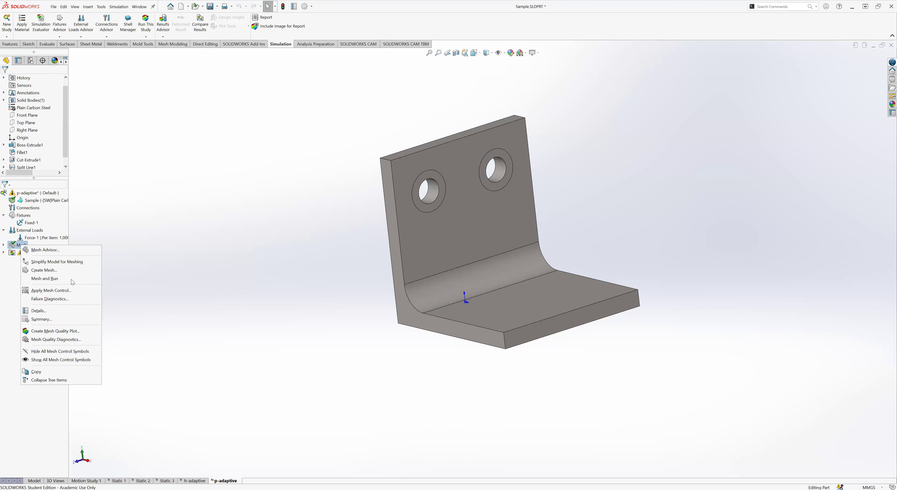
left_click(44, 270)
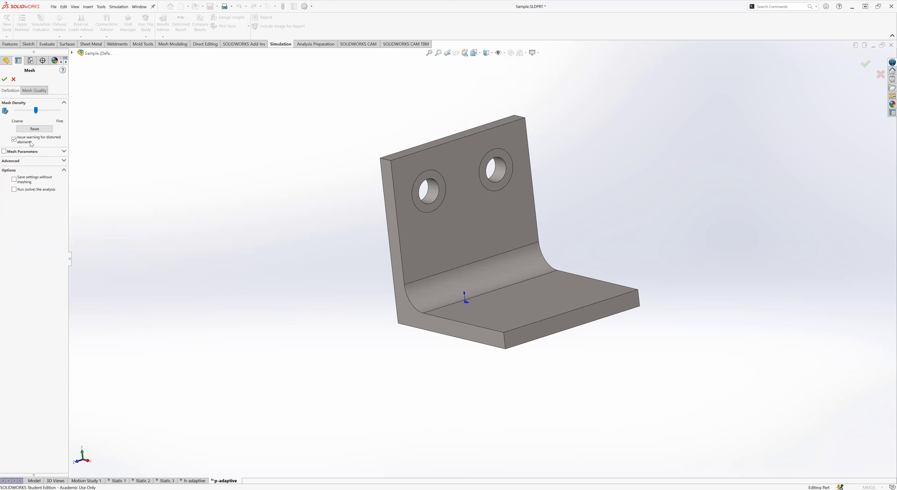
left_click(4, 151)
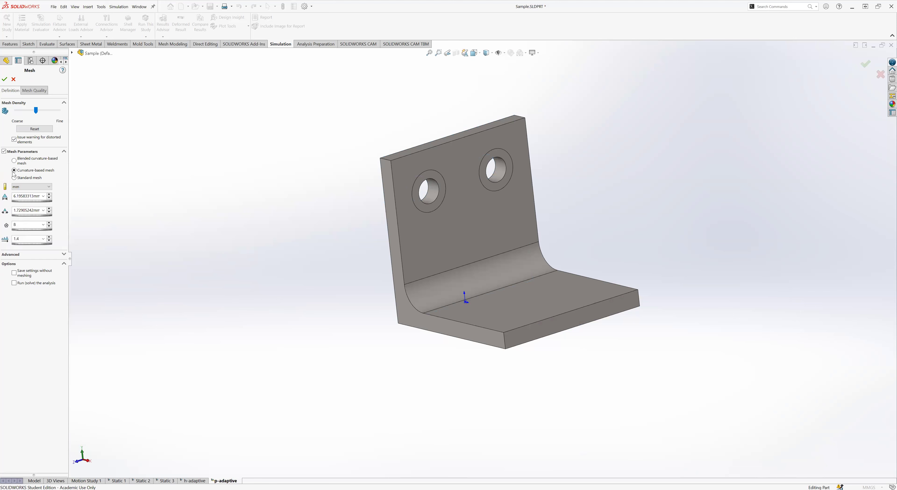
left_click(15, 161)
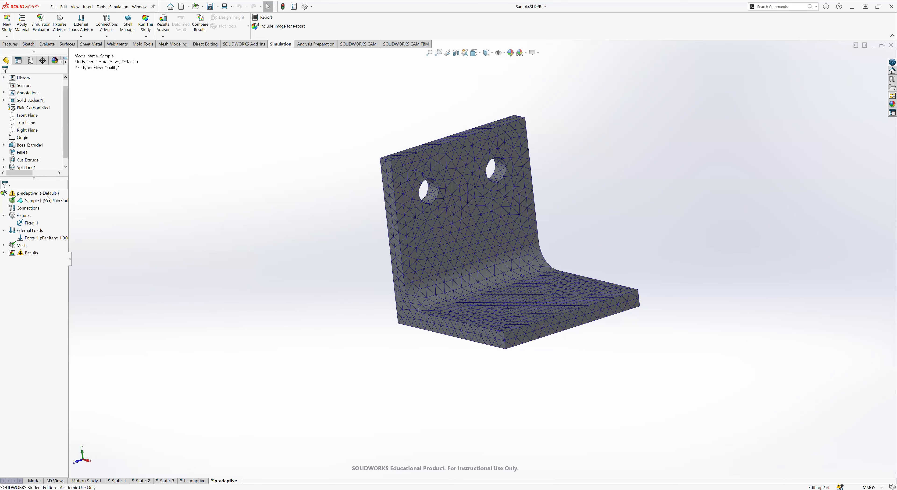
Step: Run the p-adaptive study, then return to the h-adaptive study to compare its stress results
right_click(36, 195)
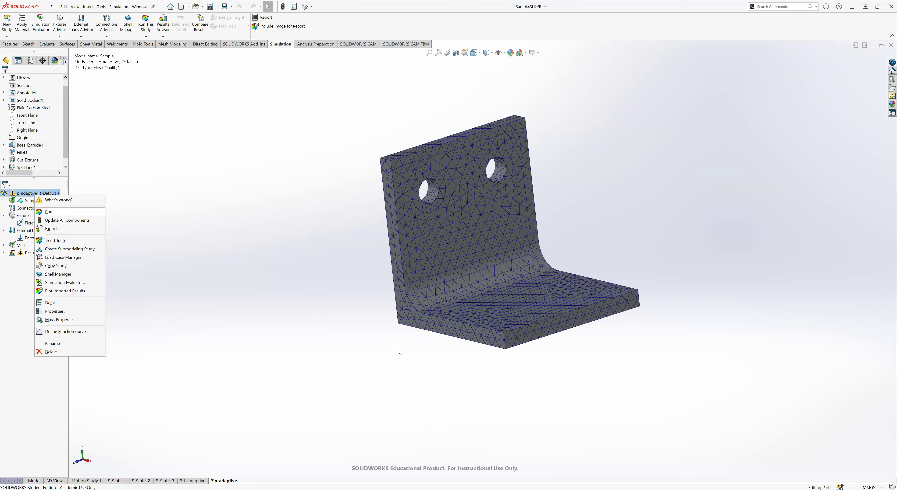
left_click(61, 212)
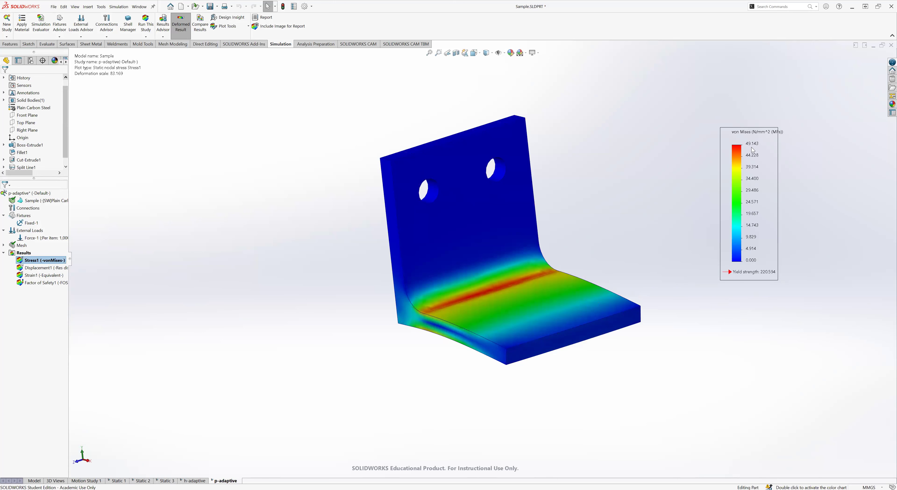
left_click(195, 481)
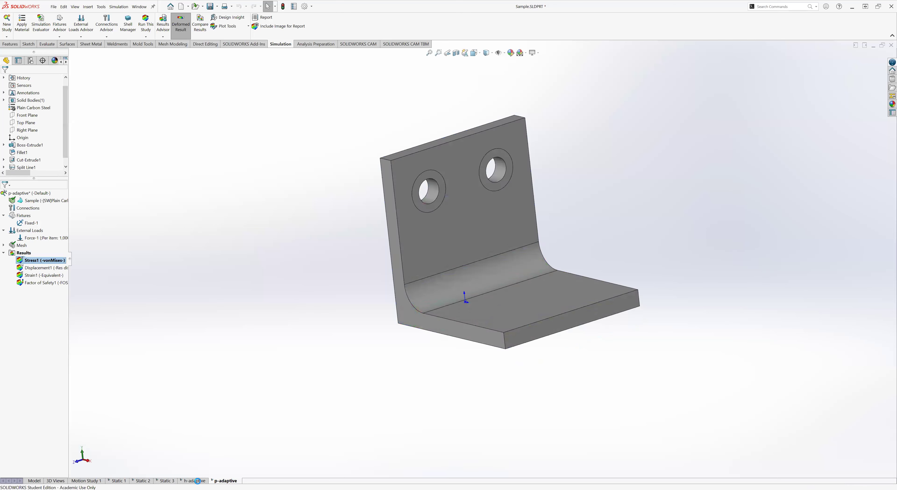
Step: Display the von Mises stress plot of the h-adaptive study, followed by that of the p-adaptive study, for comparison
double_click(42, 260)
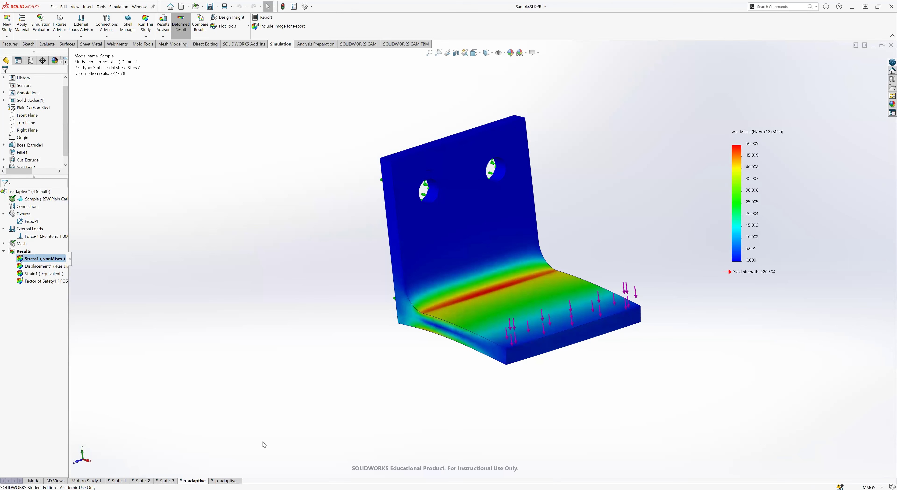
left_click(219, 481)
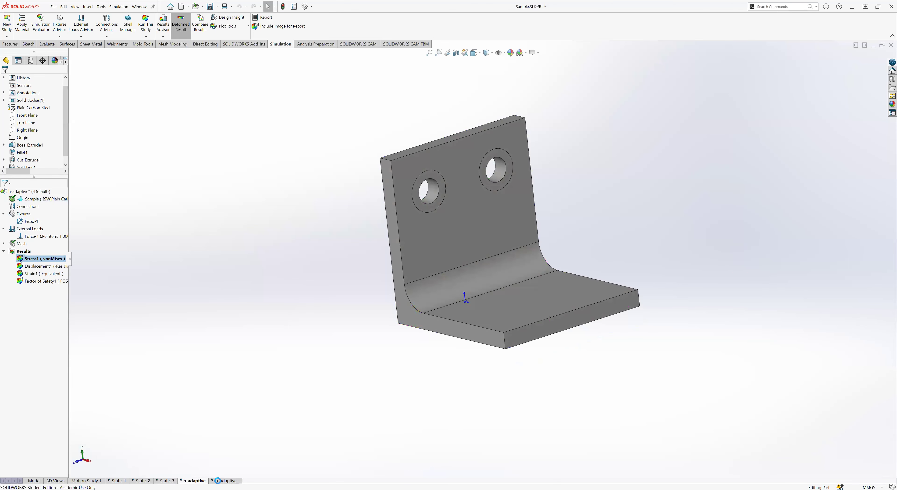
double_click(44, 261)
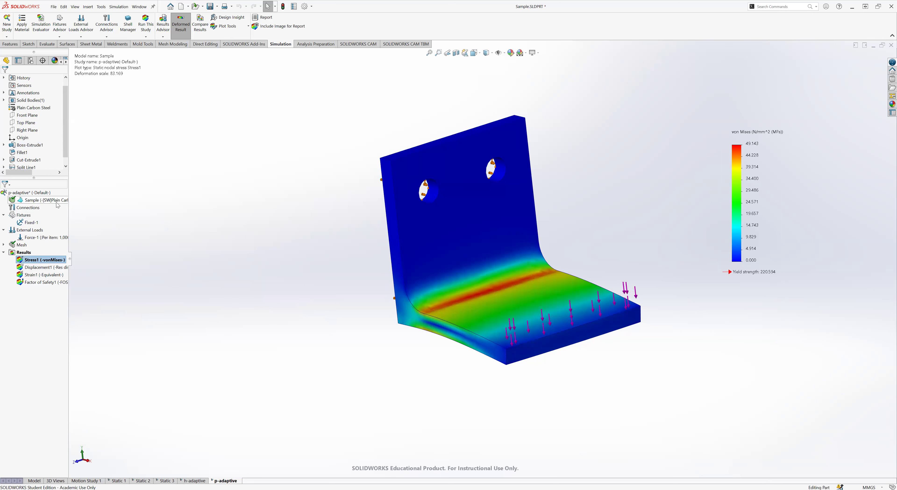
Step: Show the p-adaptive study's mesh on the bracket and examine its elements around the fillet and base
right_click(46, 202)
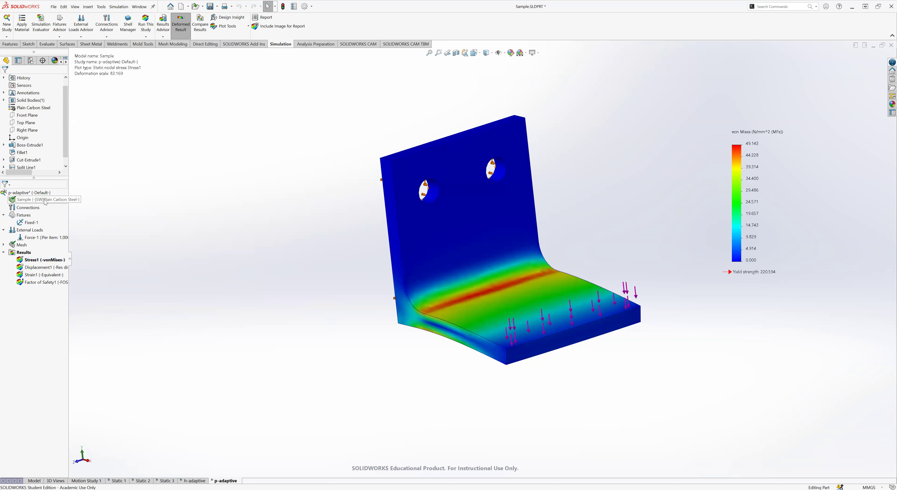
right_click(45, 203)
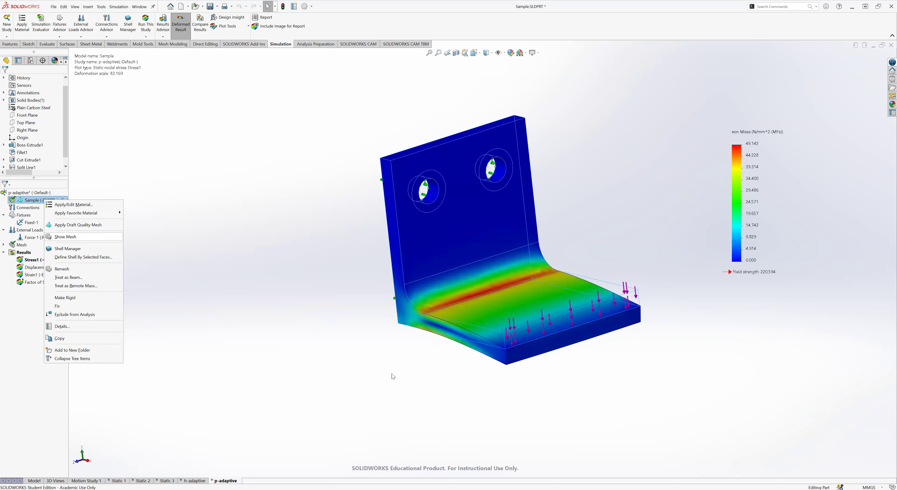
scroll(414, 331, "down", 3)
scroll(454, 248, "down", 1)
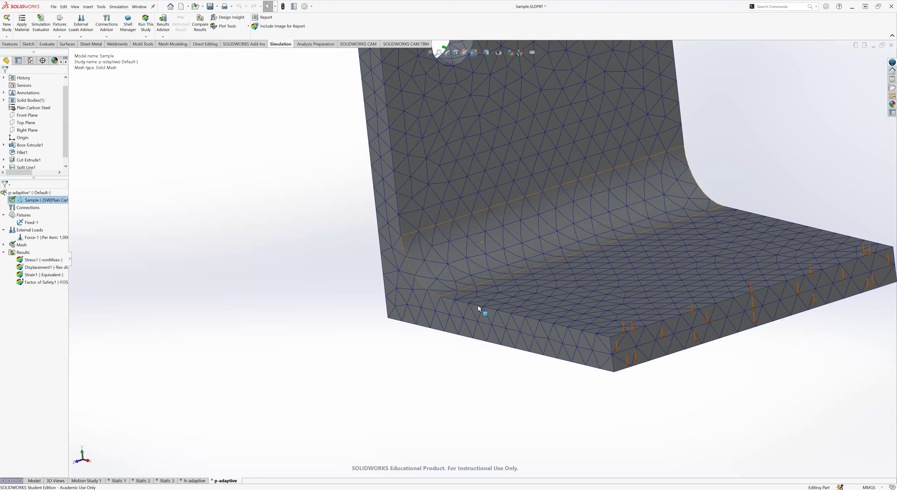
scroll(463, 301, "down", 4)
scroll(461, 302, "up", 5)
mouse_move(539, 296)
middle_mouse_down()
mouse_move(550, 394)
mouse_move(548, 282)
middle_mouse_up()
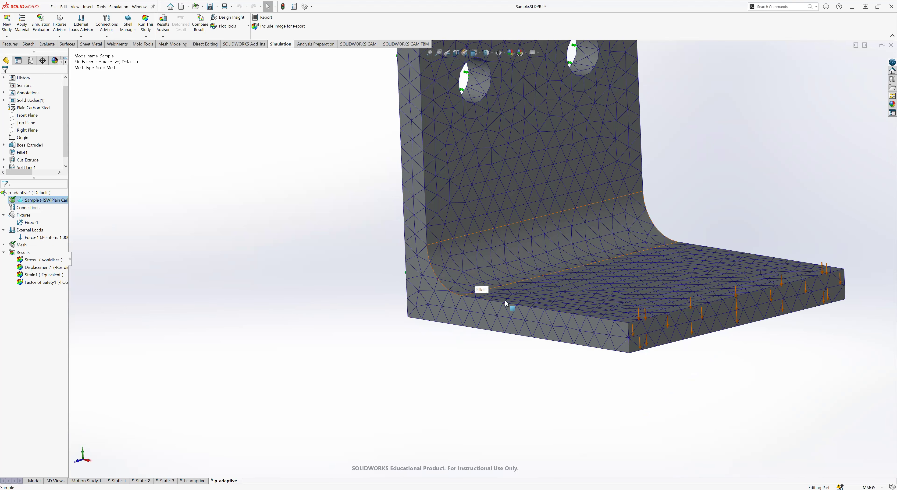
key("f")
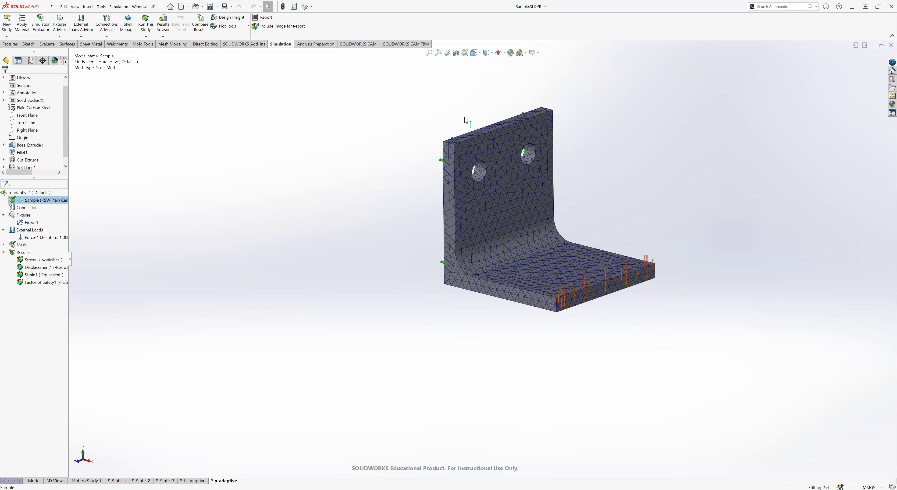
middle_click_drag(391, 167, 394, 170)
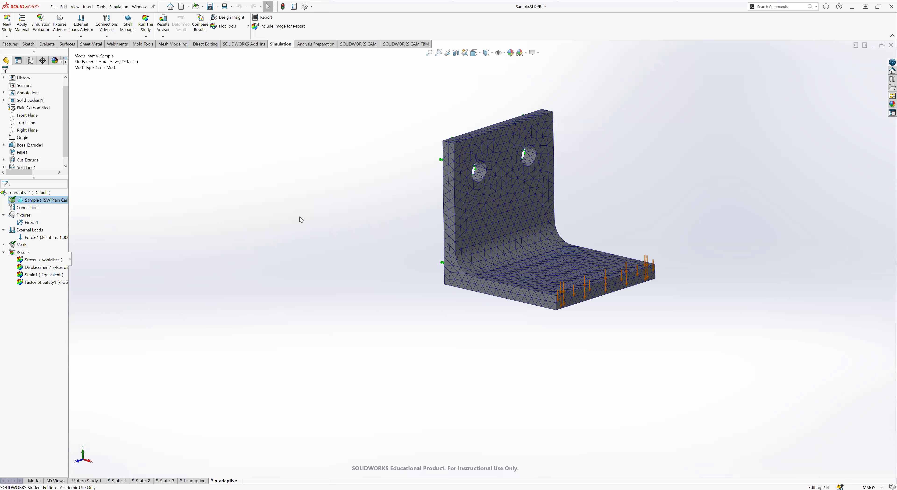
Step: Save the bracket and create a new part from the millimetre part template
key("ctrl+s")
left_click(181, 6)
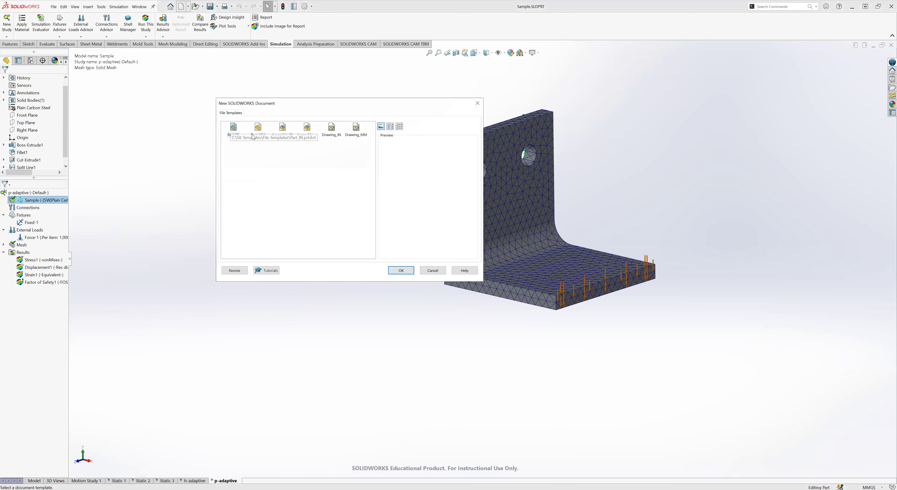
double_click(258, 129)
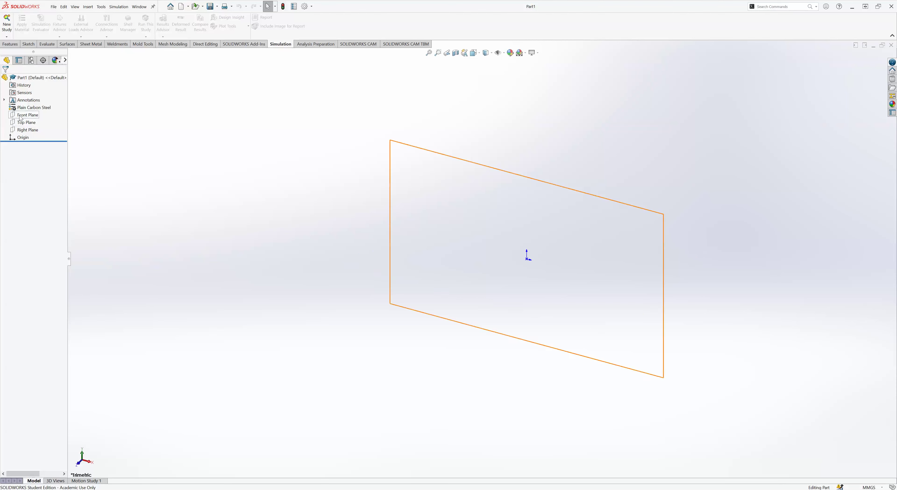
Step: Sketch a rectangle on the Right Plane and place the midpoint of its lower edge on the origin
left_click(25, 129)
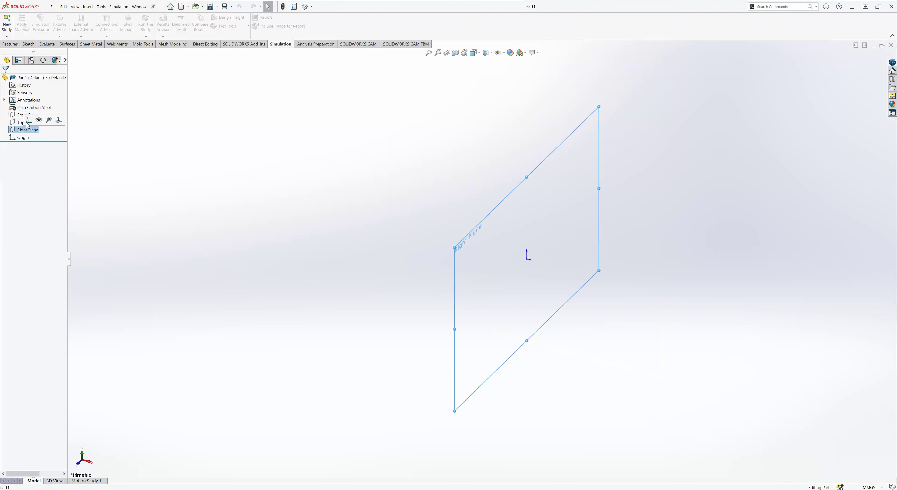
left_click(29, 120)
left_click(209, 231)
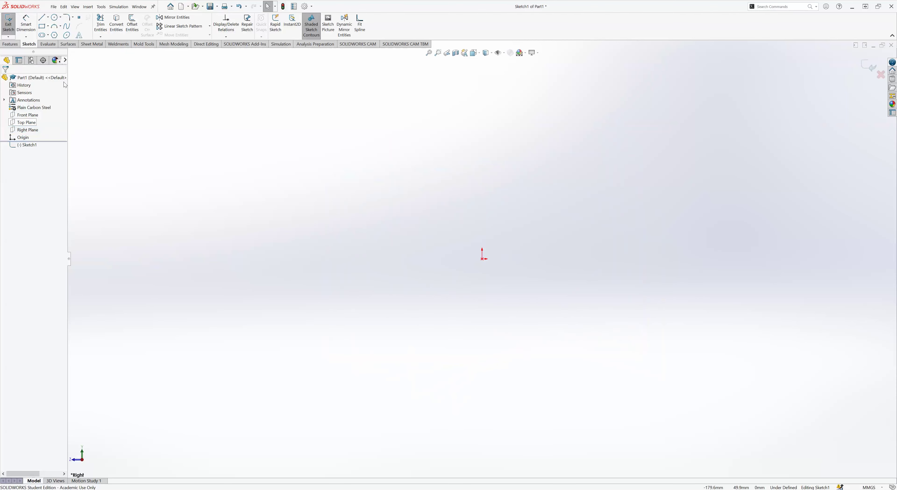
left_click(42, 28)
mouse_move(461, 224)
left_mouse_down()
mouse_move(482, 244)
mouse_move(506, 245)
left_mouse_up()
key("Escape")
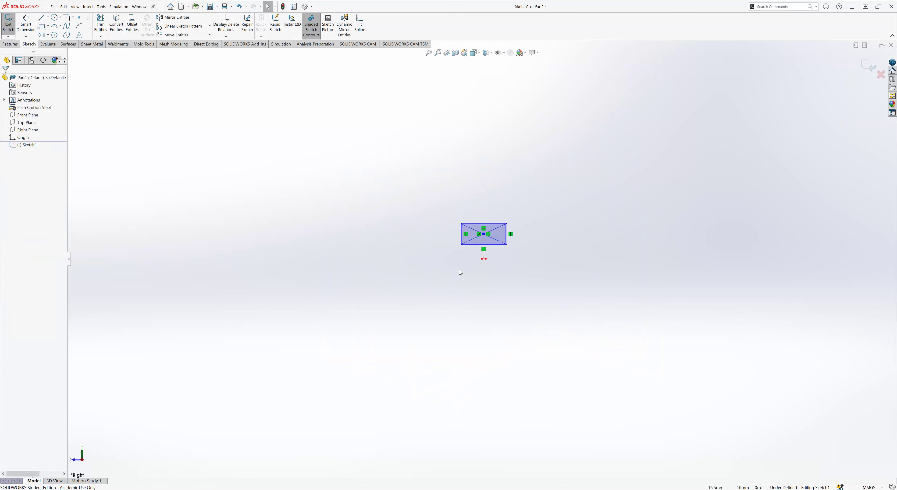
left_click(483, 244)
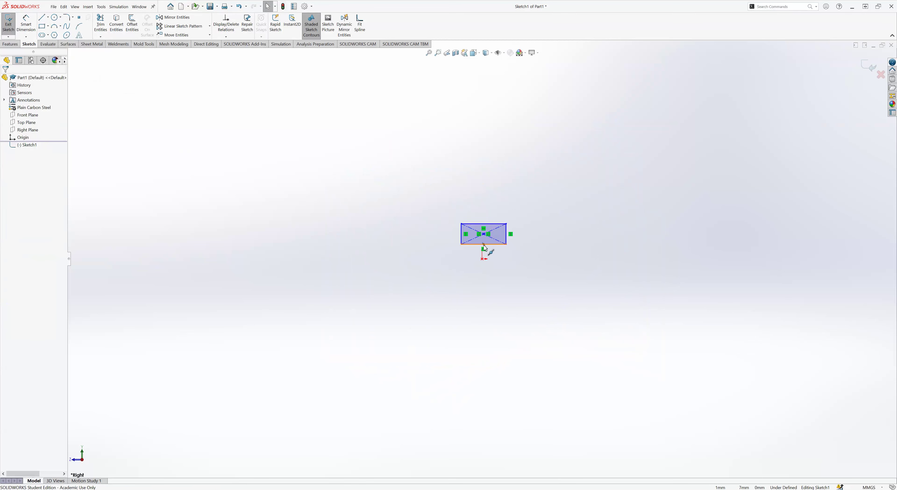
left_click(482, 260, "ctrl")
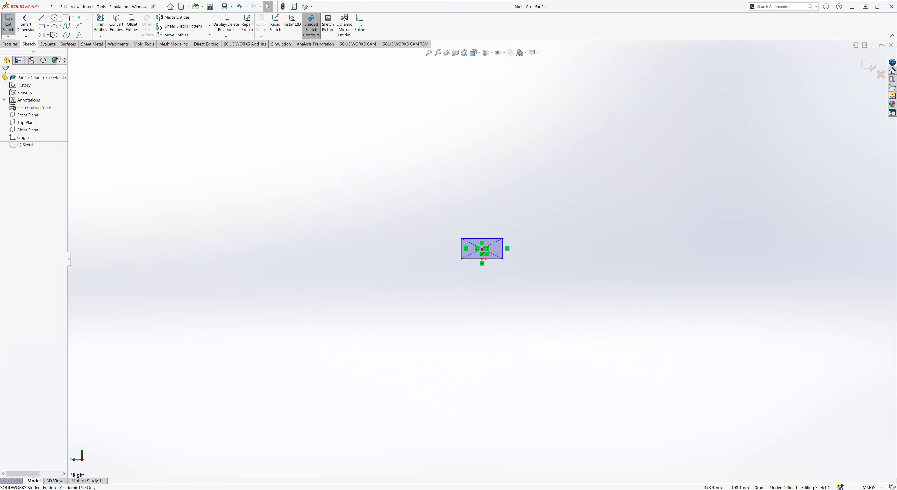
Step: Add a second rectangle directly below the first, matching its width by joining their shared-edge corners
left_click(43, 27)
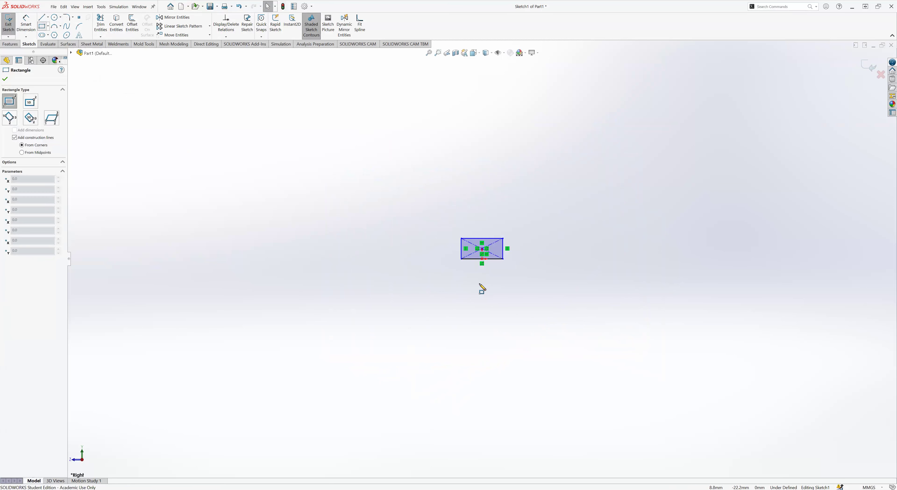
left_click(461, 258)
left_click(514, 293)
key("Escape")
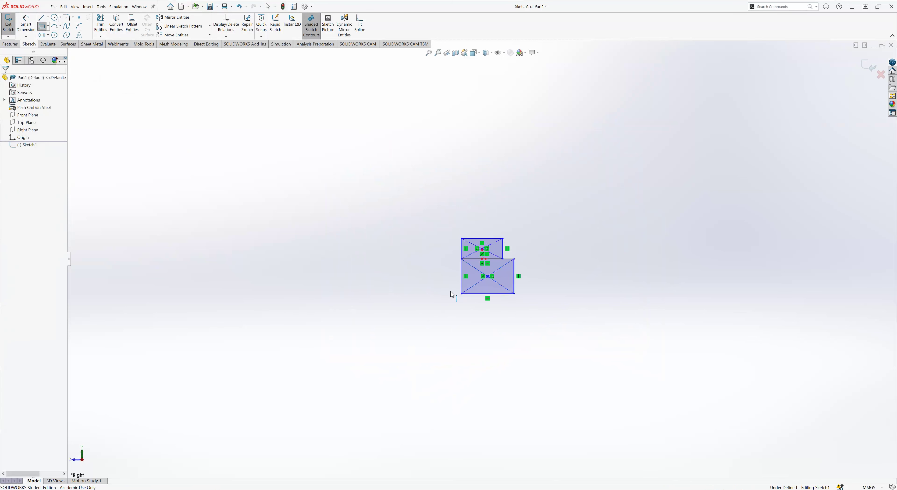
left_click(515, 275)
left_click(506, 257)
scroll(508, 258, "down", 6)
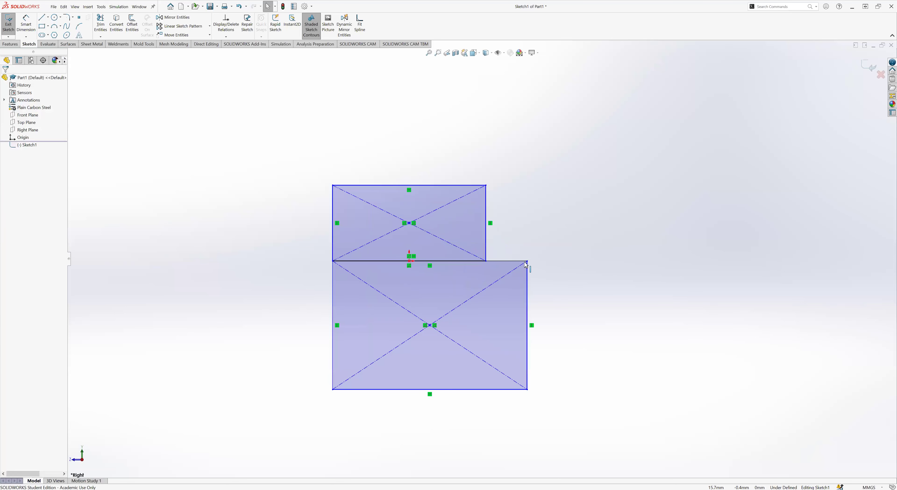
left_click_drag(528, 263, 488, 264)
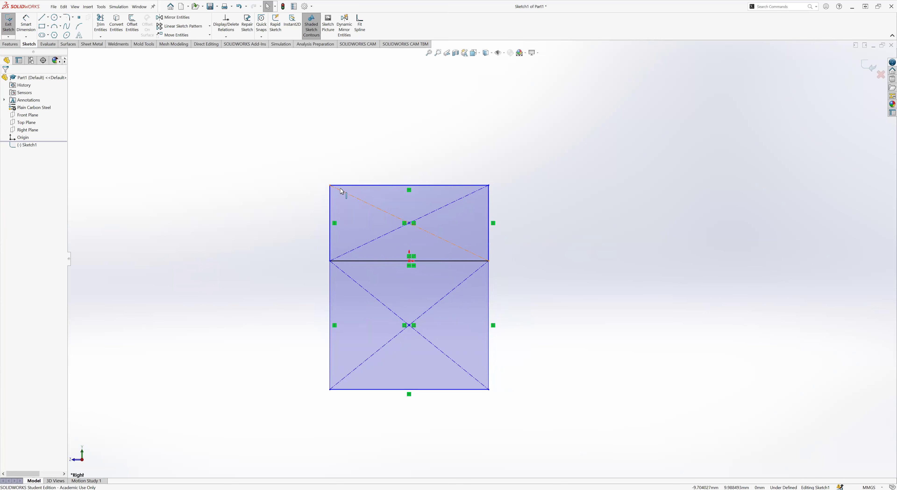
Step: Make the side edges of the upper and lower rectangles equal in length
left_click(329, 236)
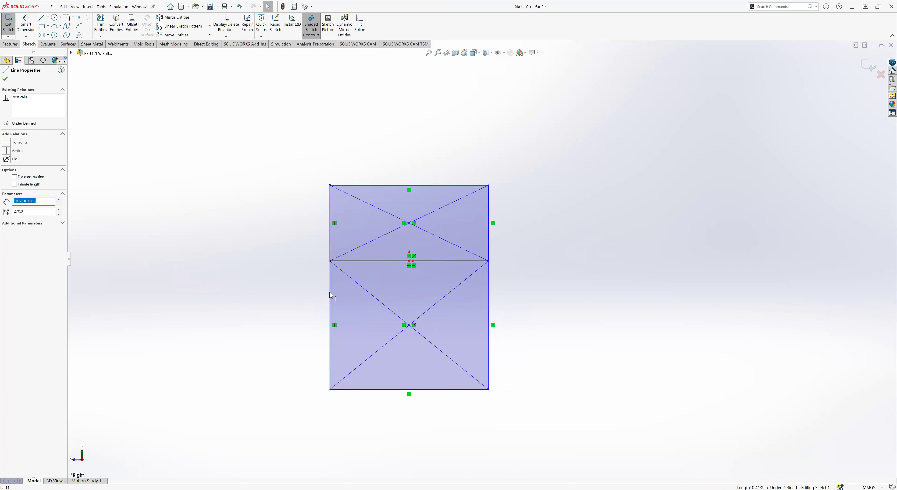
left_click(330, 296, "ctrl")
left_click(393, 275)
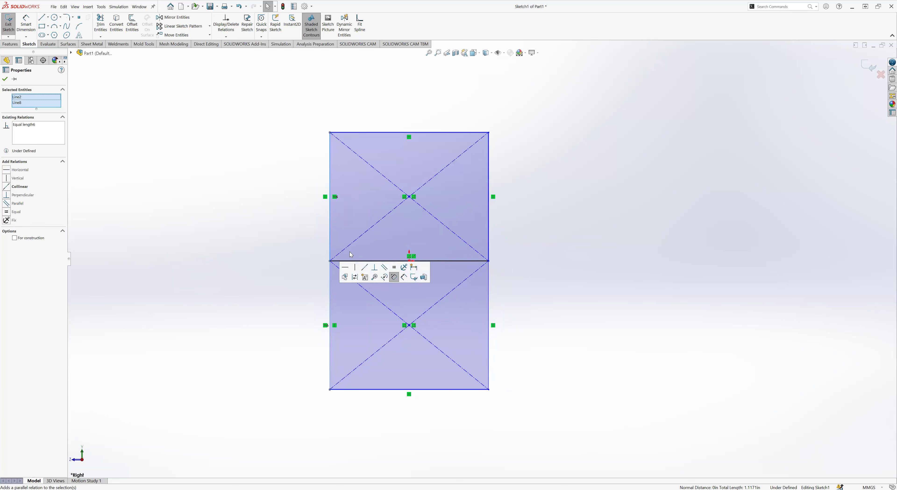
left_click(213, 266)
key("z")
Step: Dimension the upper rectangle with a width of 25 mm and a height of 15 mm
left_click(25, 23)
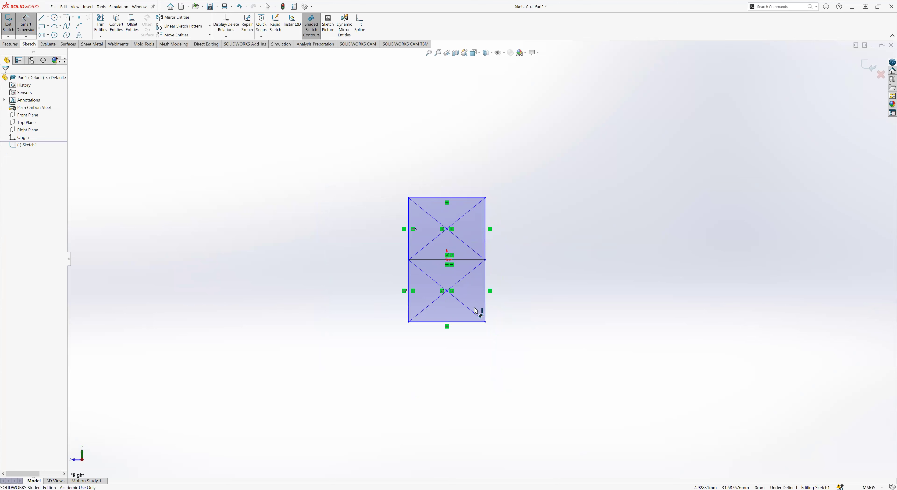
left_click(435, 199)
left_click(449, 161)
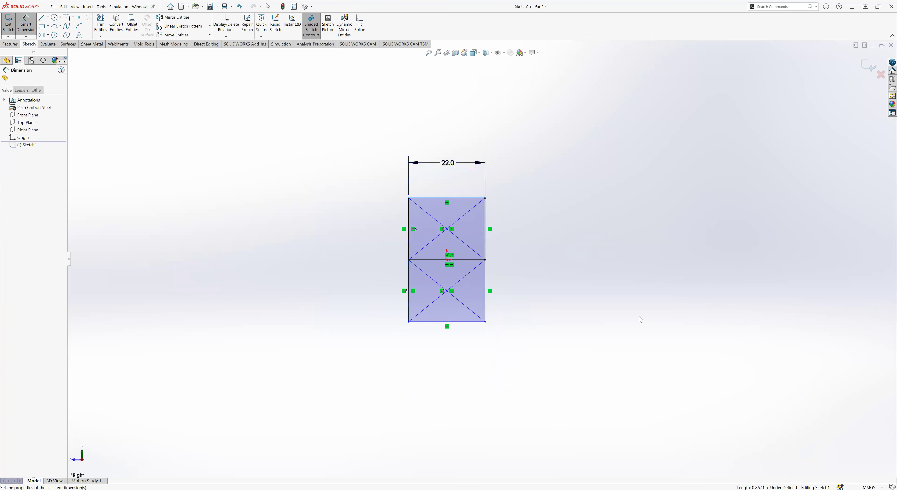
left_click(408, 230)
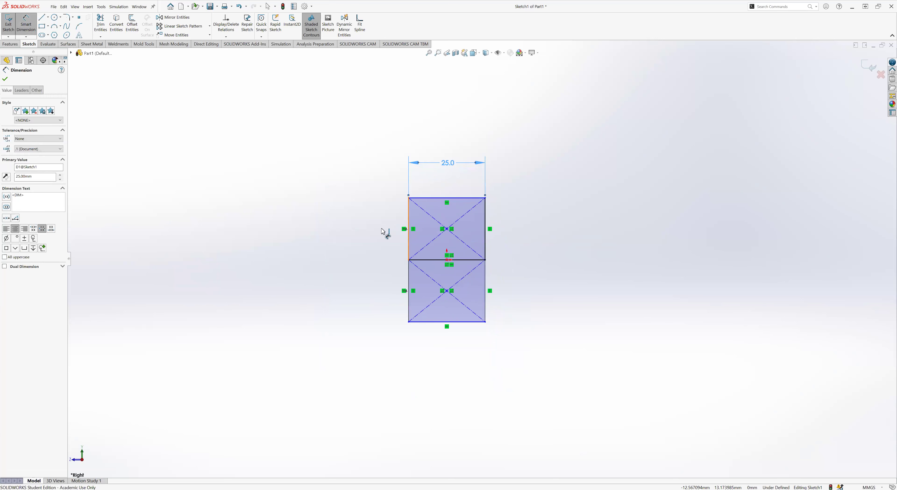
left_click(366, 232)
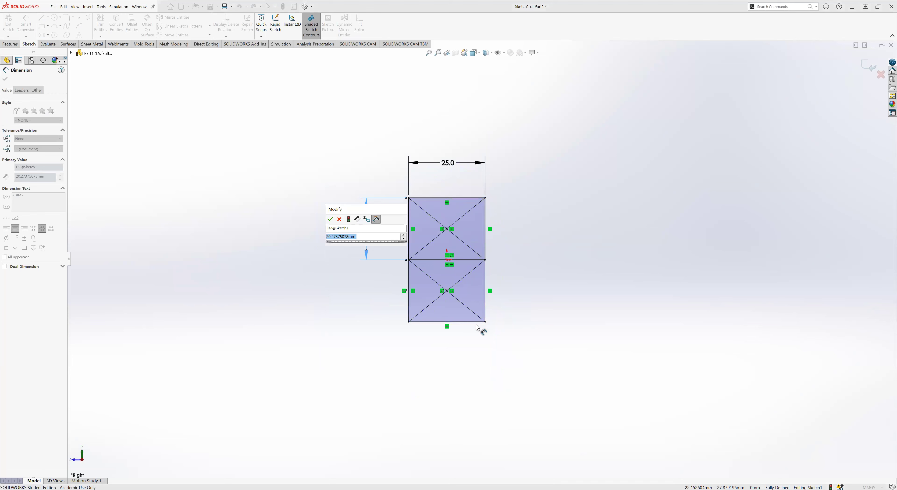
type("15")
key("Return")
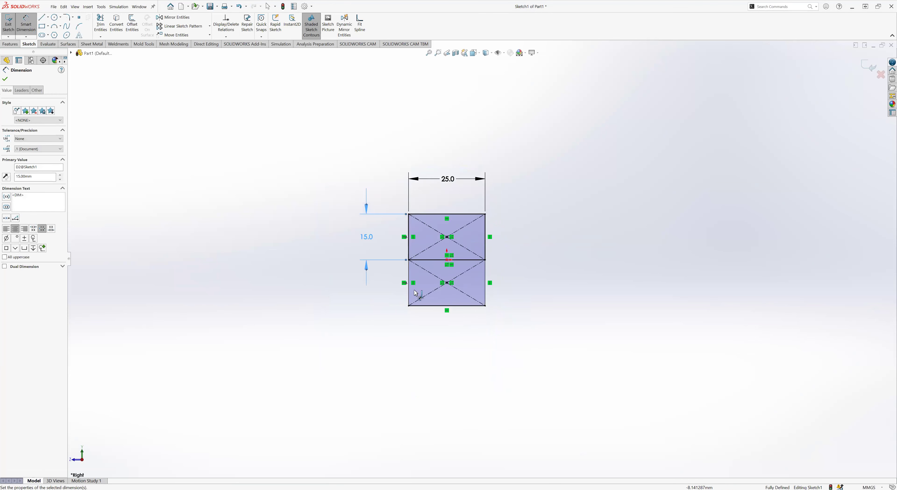
key("Escape")
Step: Start an Extruded Boss/Base from the sketch with only the upper rectangle as the selected contour
mouse_move(297, 281)
middle_mouse_down()
mouse_move(314, 272)
mouse_move(355, 315)
middle_mouse_up()
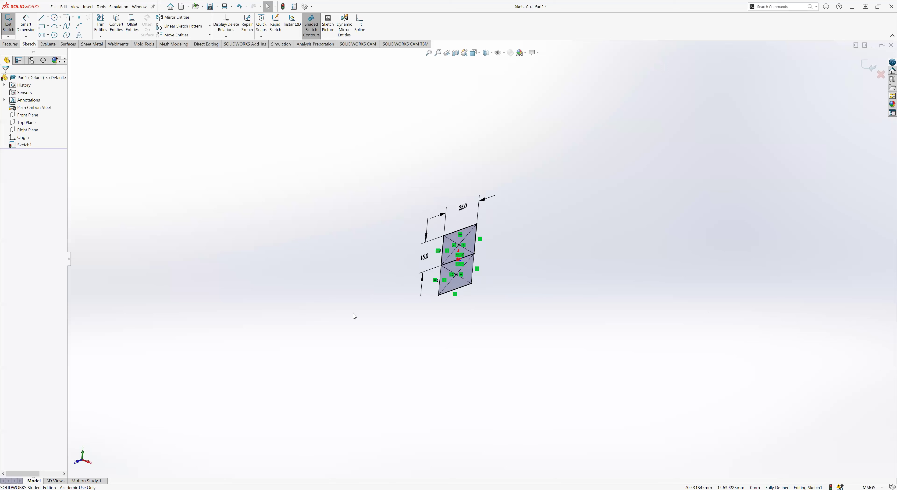
left_click(10, 44)
left_click(11, 23)
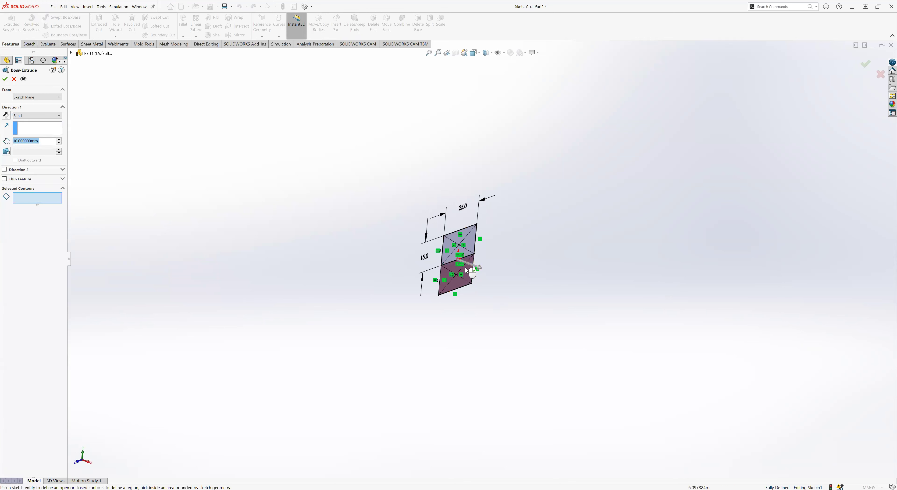
scroll(459, 265, "down", 5)
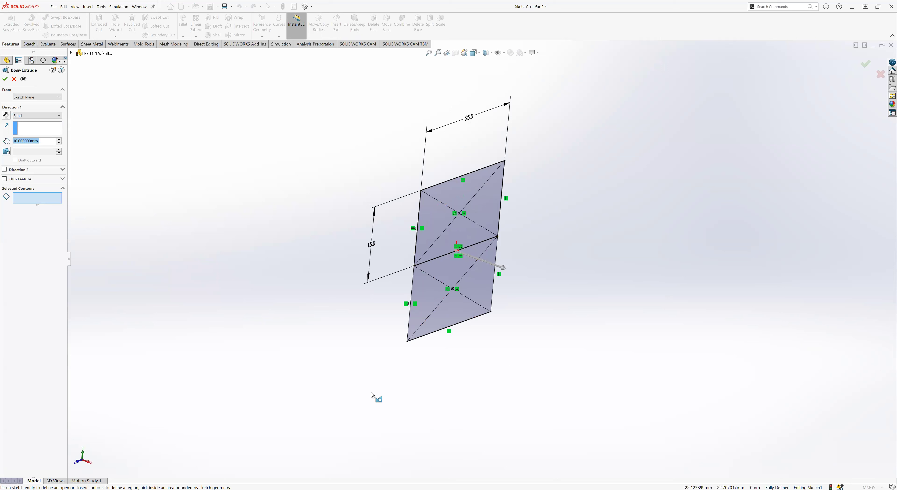
left_click(444, 216)
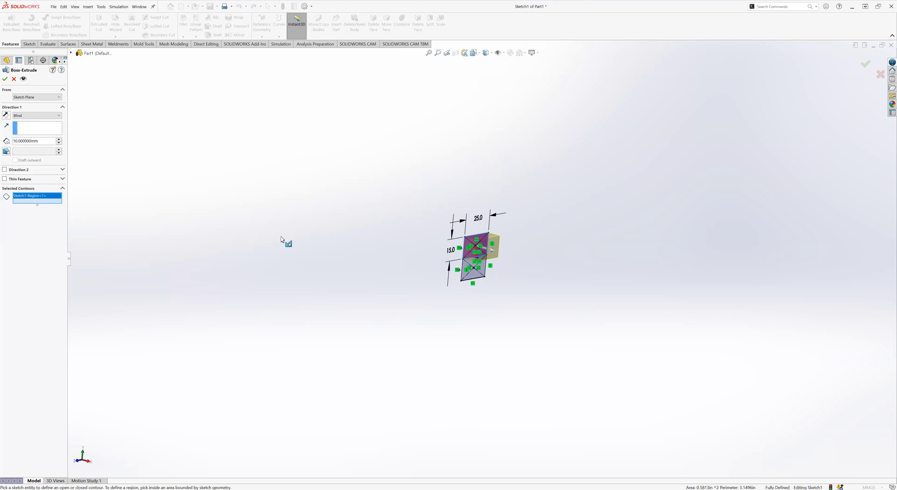
mouse_move(321, 249)
middle_mouse_down()
mouse_move(355, 250)
mouse_move(367, 260)
middle_mouse_up()
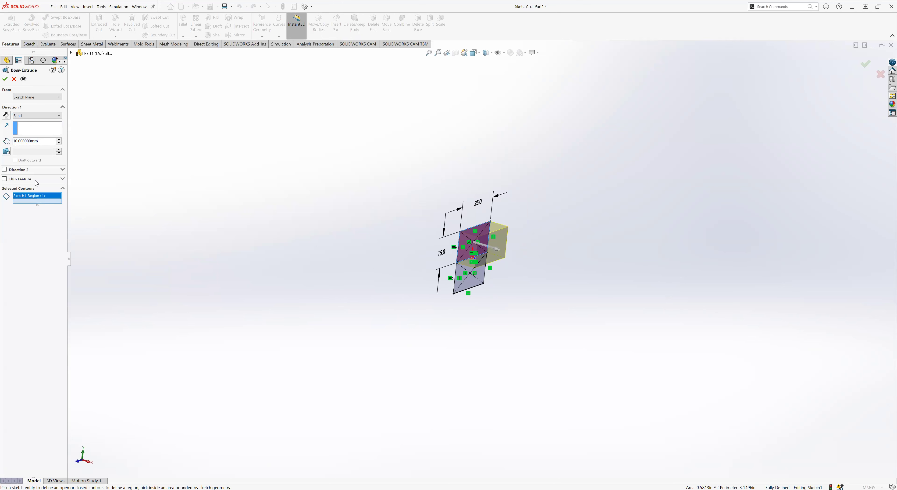
Step: Try a blind extrusion depth of 200 mm for the upper rectangle
left_click(41, 141)
type("200")
key("Return")
scroll(558, 328, "up", 3)
mouse_move(527, 290)
middle_mouse_down()
mouse_move(524, 274)
mouse_move(526, 308)
mouse_move(509, 315)
middle_mouse_up()
Step: Set the blind extrusion depth to 250 mm and complete the bar
left_click(46, 139)
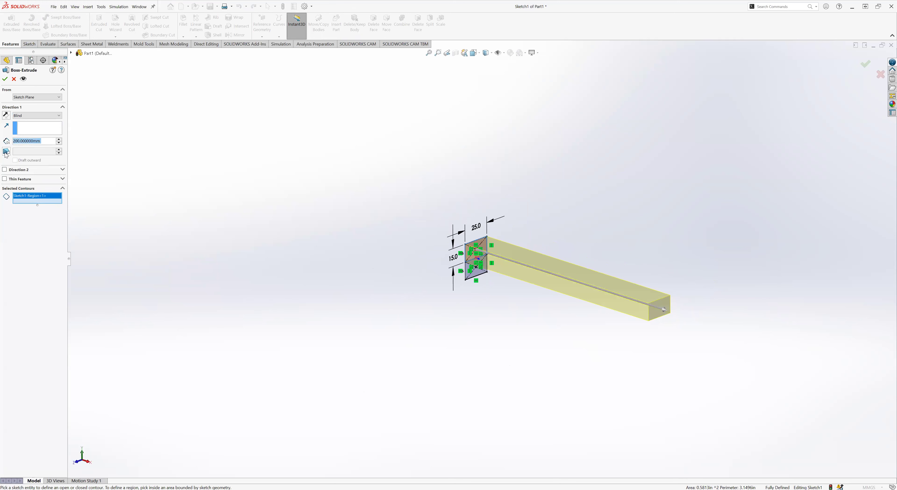
type("255")
key("Return")
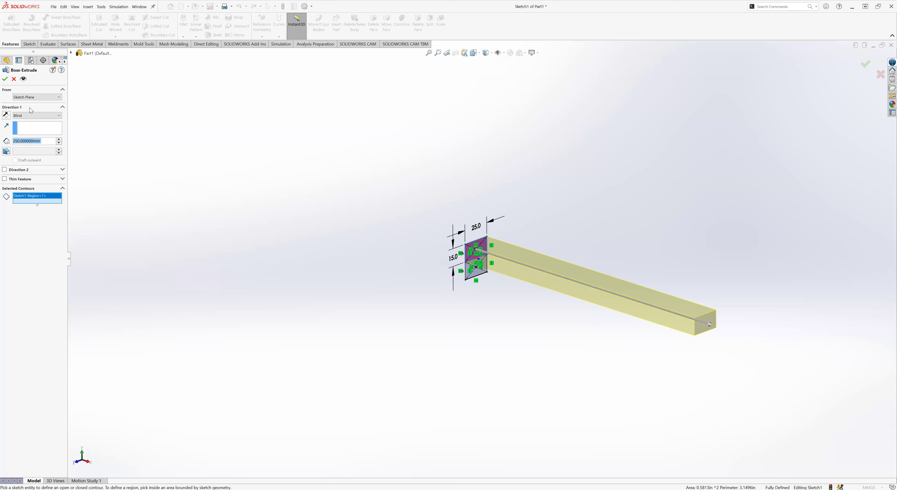
left_click(5, 78)
left_click(300, 328)
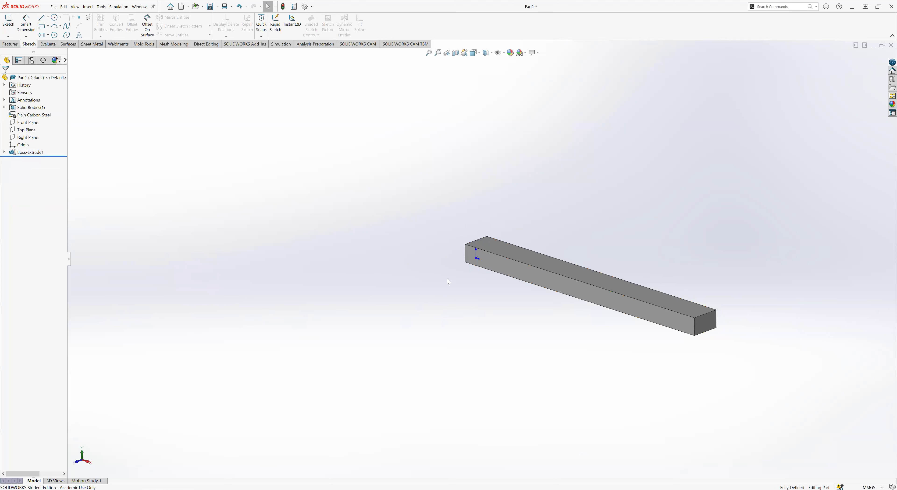
Step: Extrude the lower rectangle of the bar's existing sketch to a blind depth of 250 mm
left_click(4, 153)
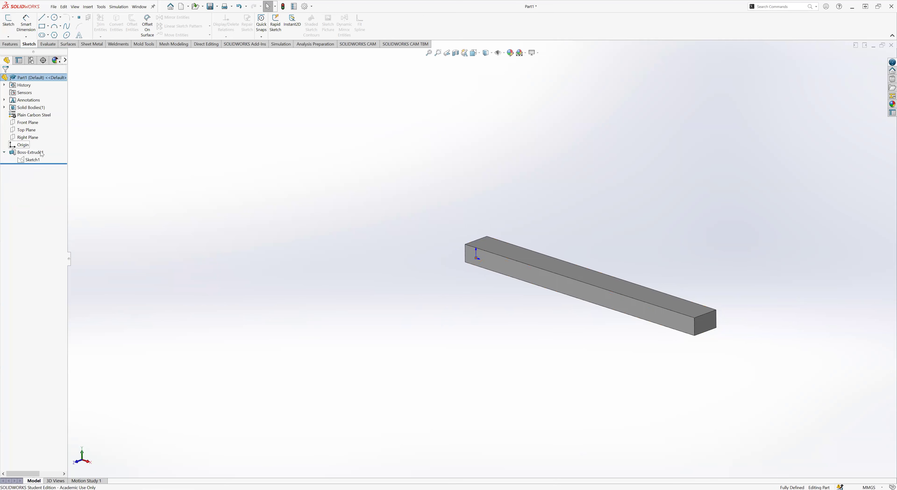
left_click(27, 161)
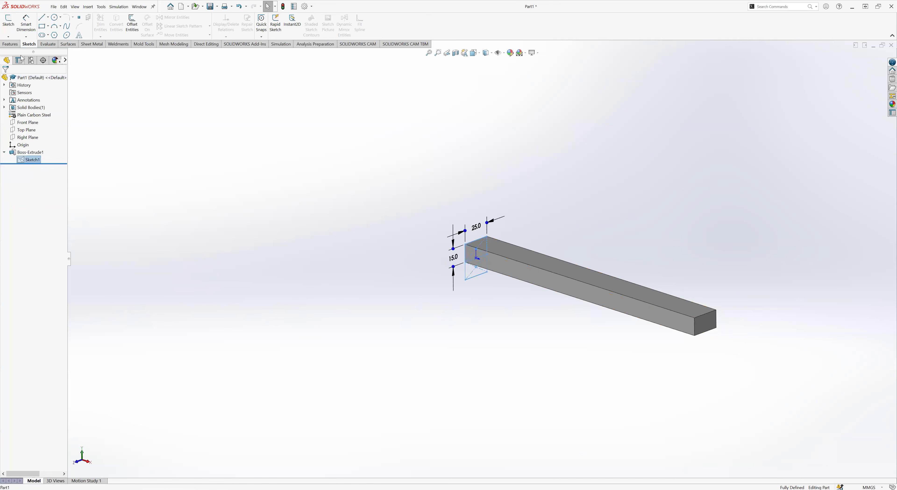
left_click(10, 44)
left_click(11, 24)
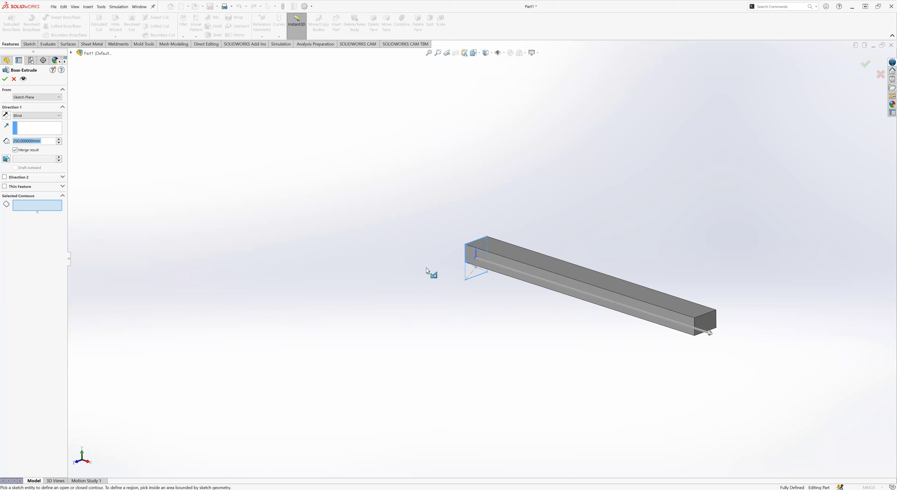
left_click(62, 196)
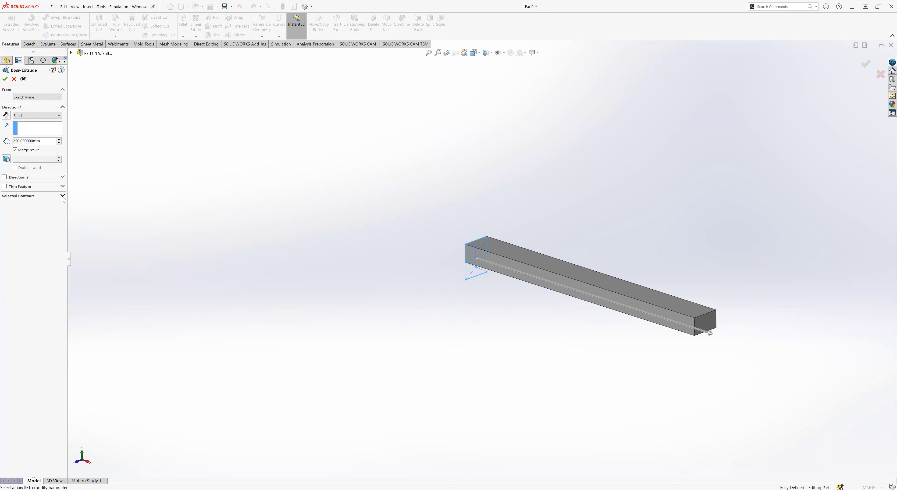
left_click(62, 196)
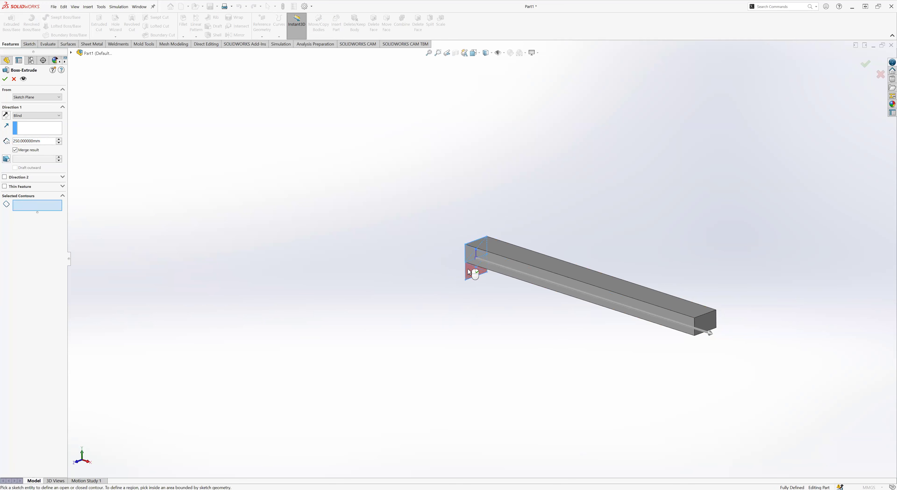
left_click(467, 269)
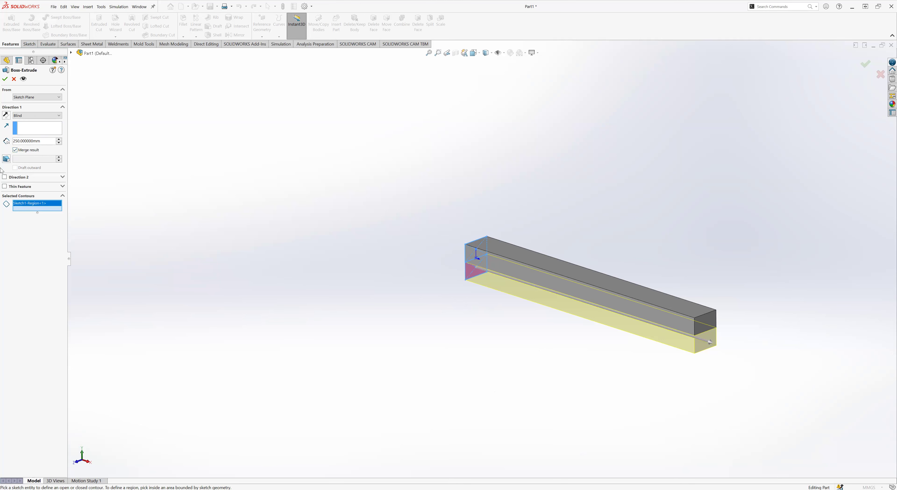
left_click(5, 78)
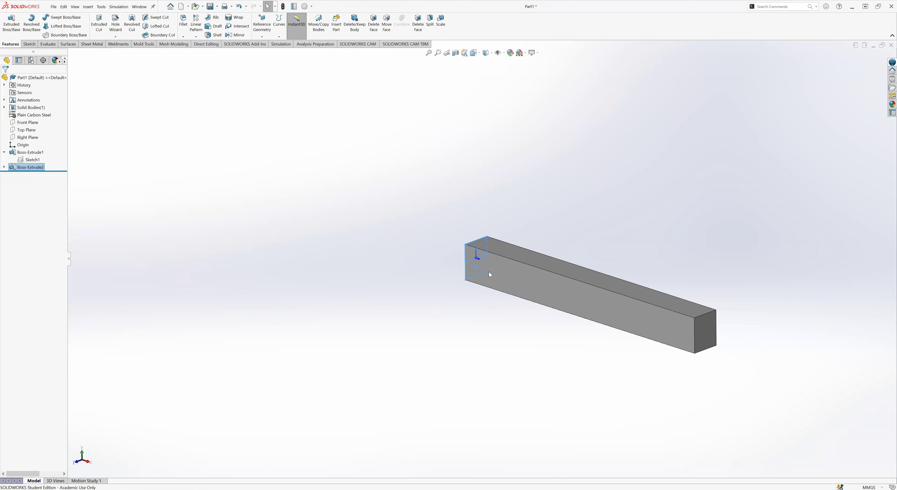
Step: Edit the lower rectangle's extrusion so its result is not merged with the upper bar
left_click(31, 167)
left_click(47, 149)
left_click(15, 150)
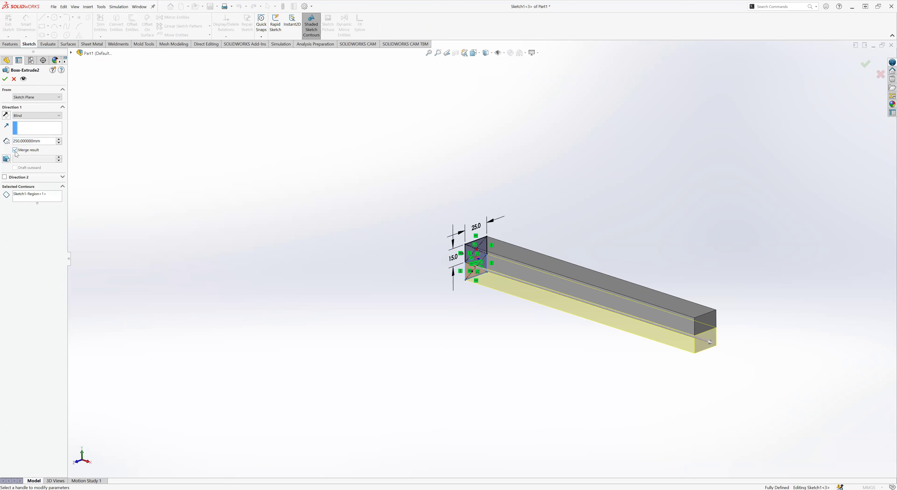
left_click(4, 80)
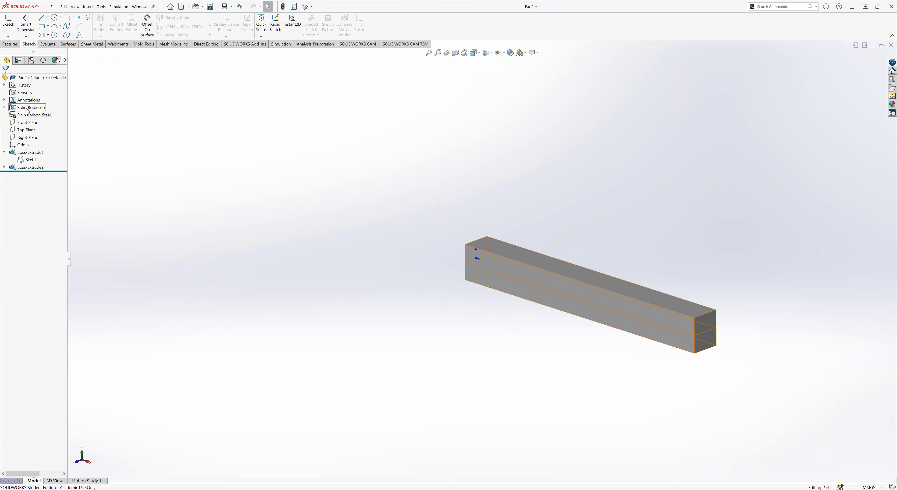
Step: Examine the part's solid bodies by highlighting the upper and lower bars individually
left_click(4, 107)
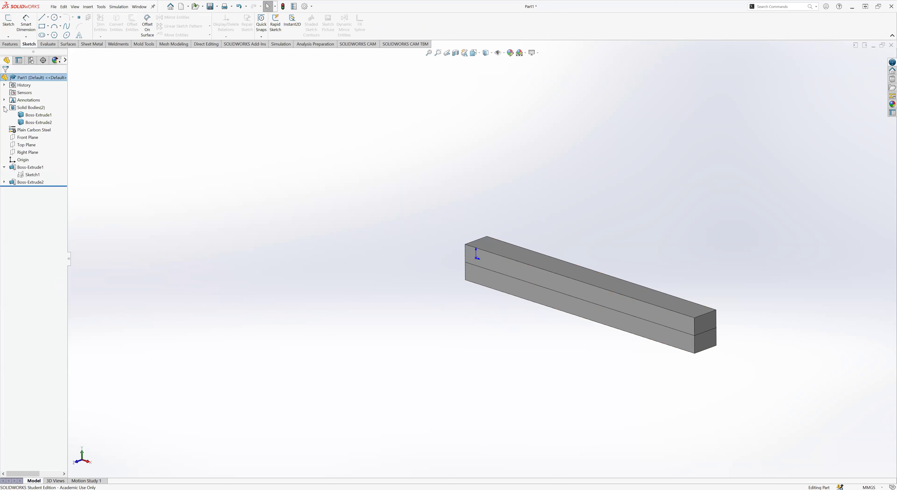
left_click(31, 117)
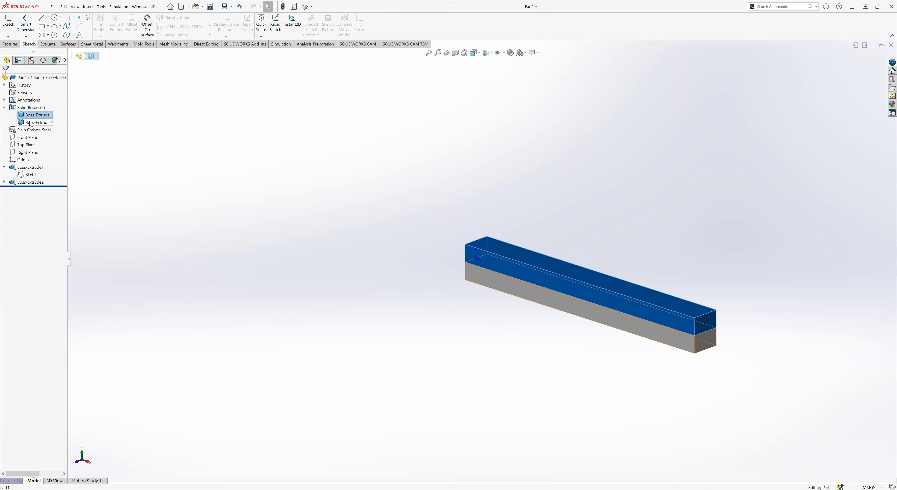
left_click(30, 124)
left_click(163, 215)
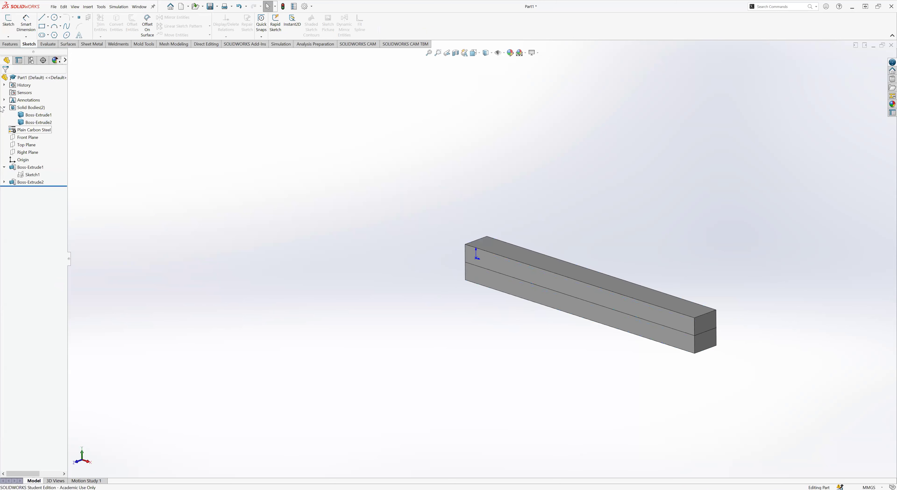
left_click(4, 107)
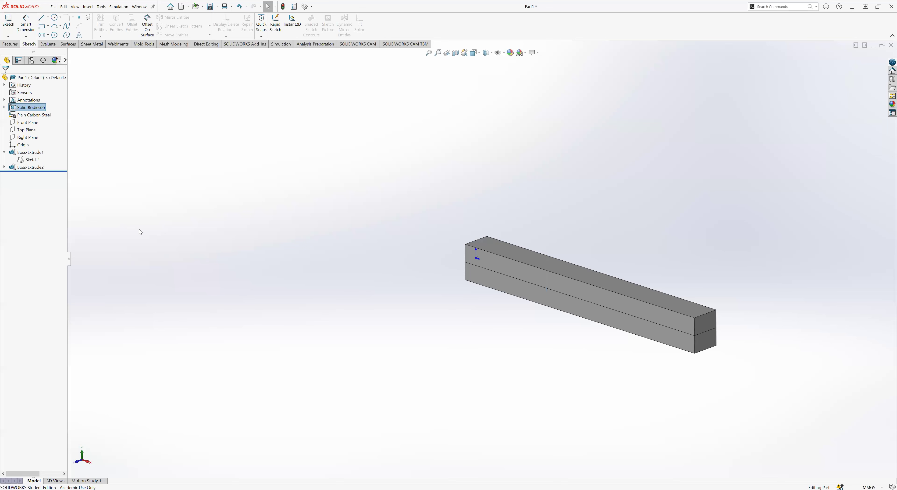
left_click(4, 107)
left_click(39, 115)
left_click(315, 282)
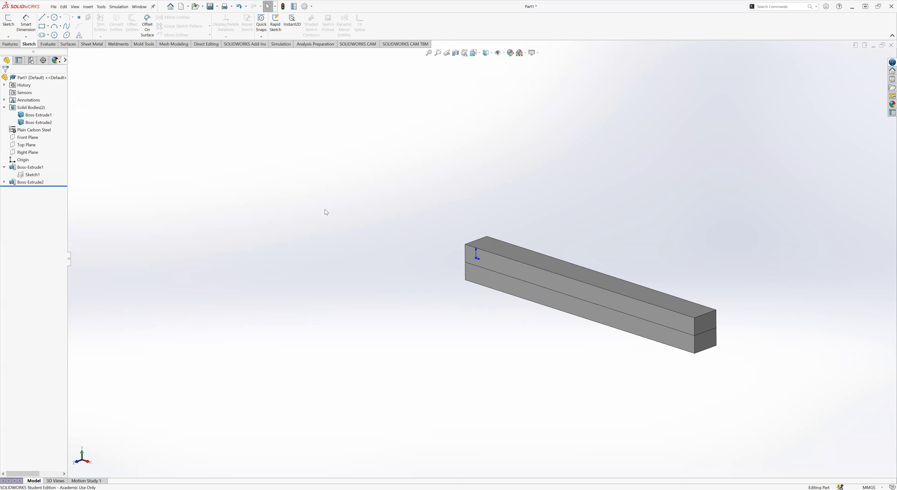
Step: Save the two-body part as Sample 2 in the Downloads folder
key("ctrl+s")
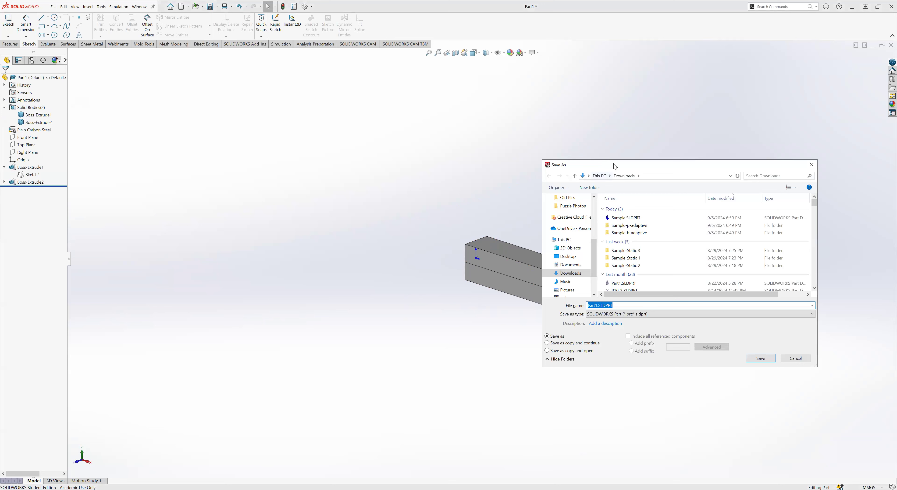
key("Escape")
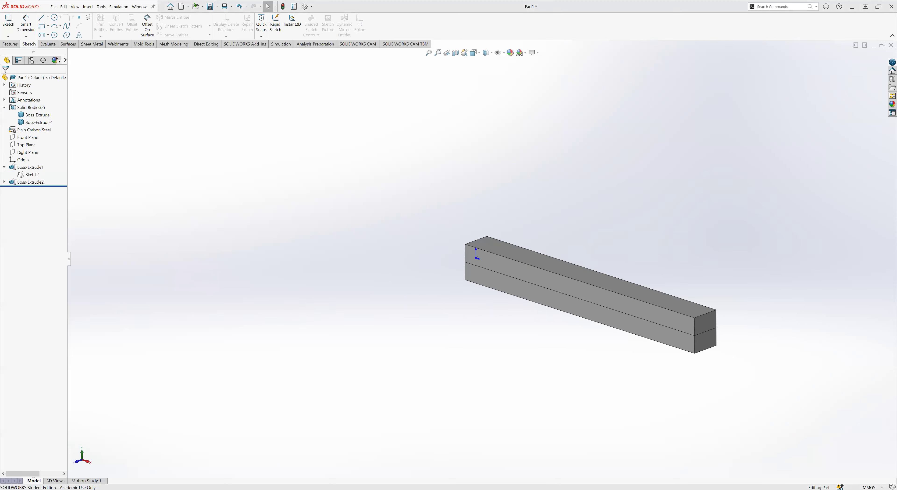
type("Sample 2")
key("Return")
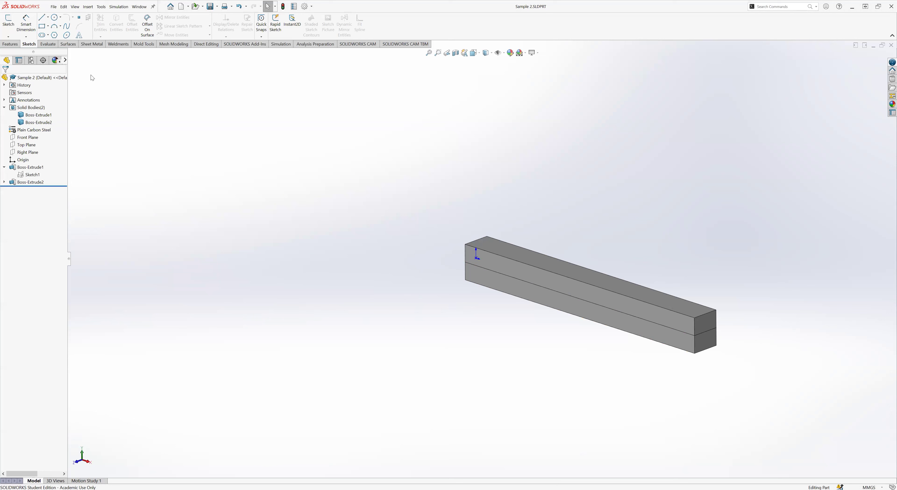
Step: Create a static simulation study for the part and list its solid bodies in a widened study tree
left_click(280, 44)
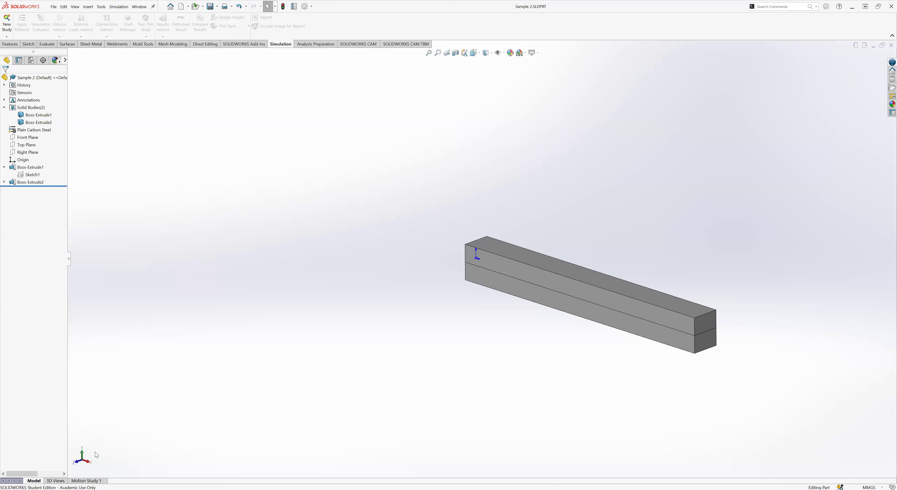
left_click(7, 22)
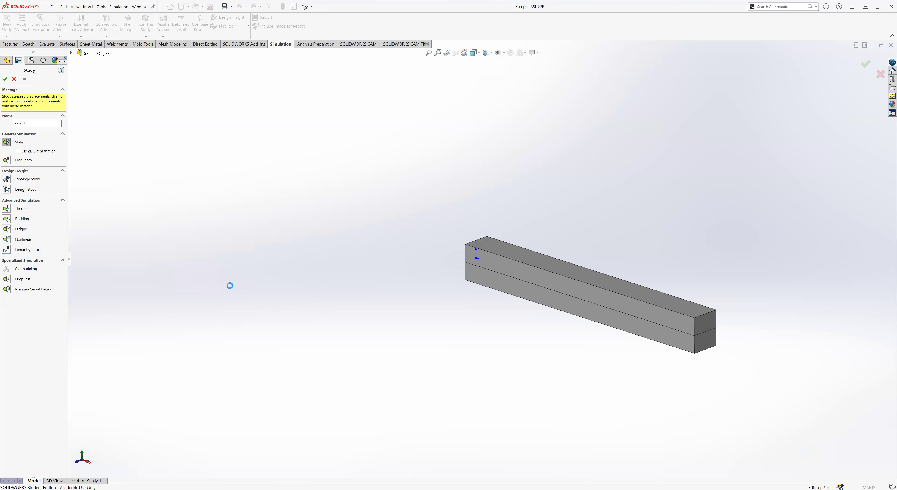
left_click(5, 78)
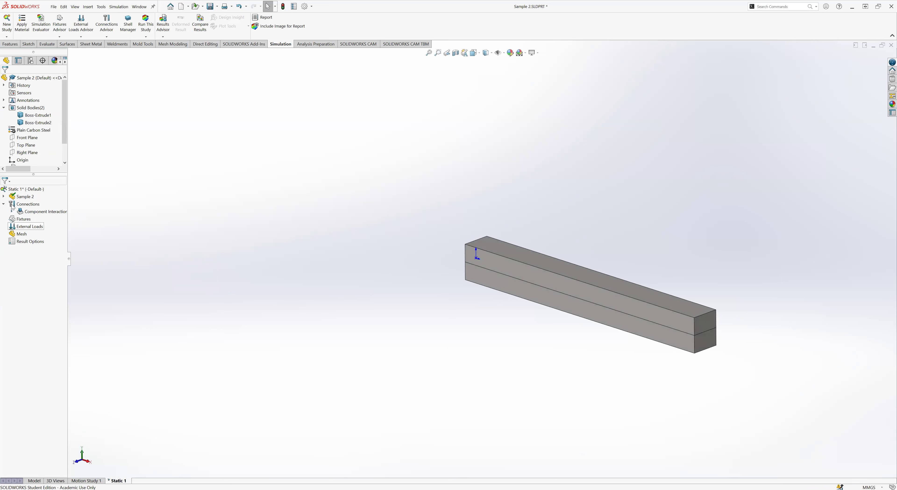
left_click(4, 197)
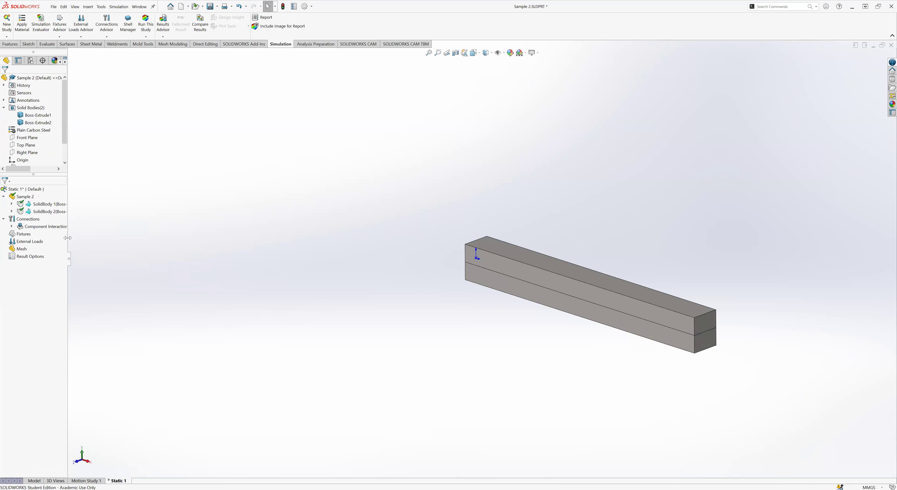
left_click_drag(68, 254, 97, 253)
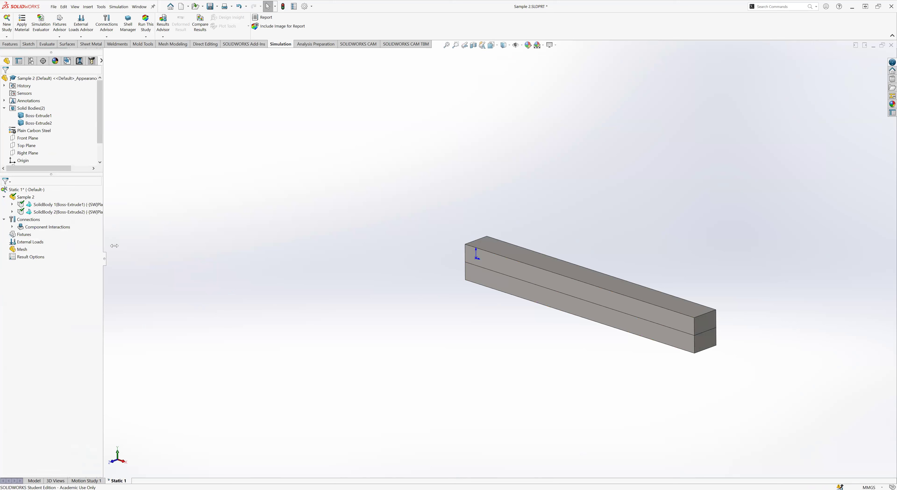
left_click_drag(114, 246, 126, 246)
Step: Assign the aluminium alloy 6061-T6 (SS) to the lower bar body in the study and save the part
left_click(68, 212)
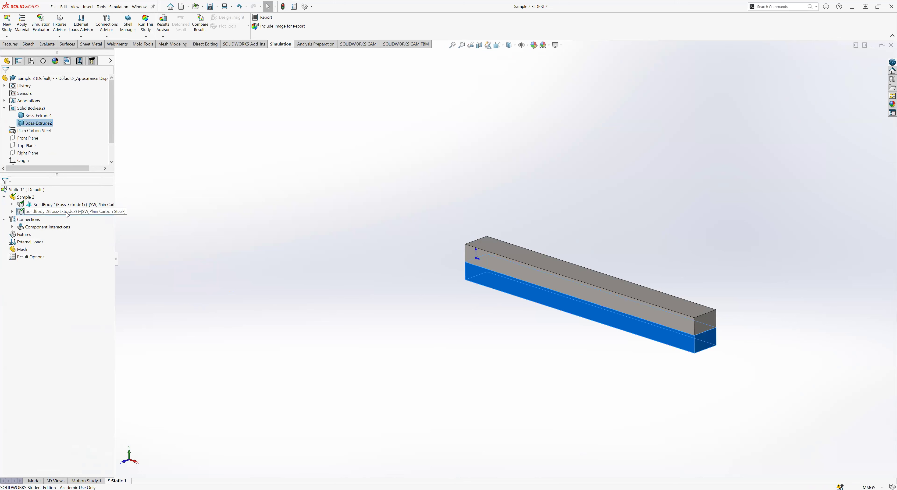
right_click(71, 213)
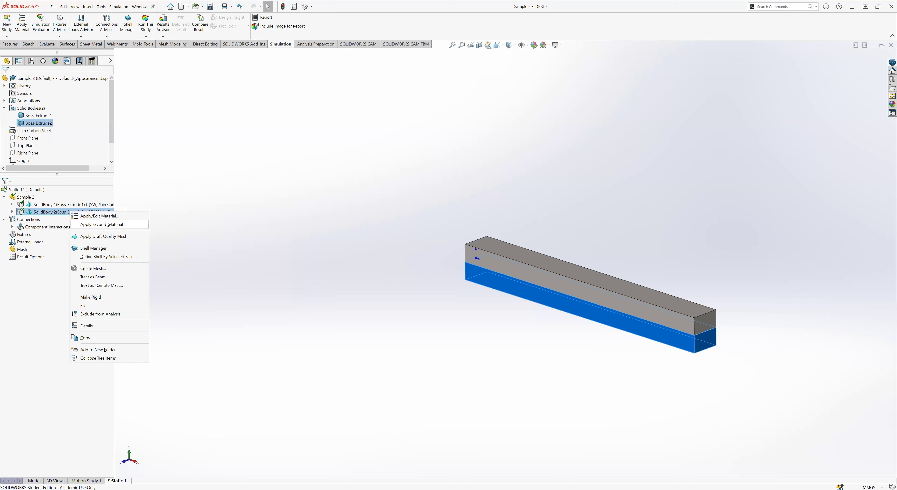
left_click(101, 216)
left_click(42, 19)
type("60601")
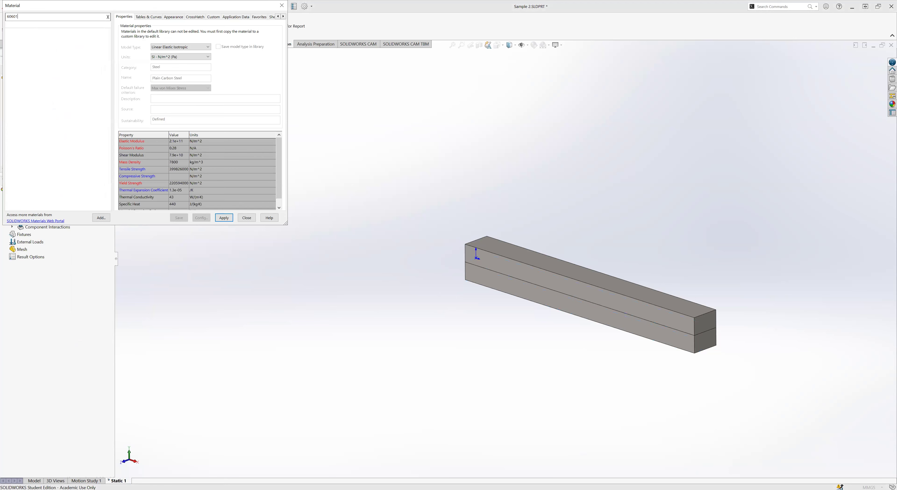
key("BackSpace")
key("BackSpace")
key("BackSpace")
type("61")
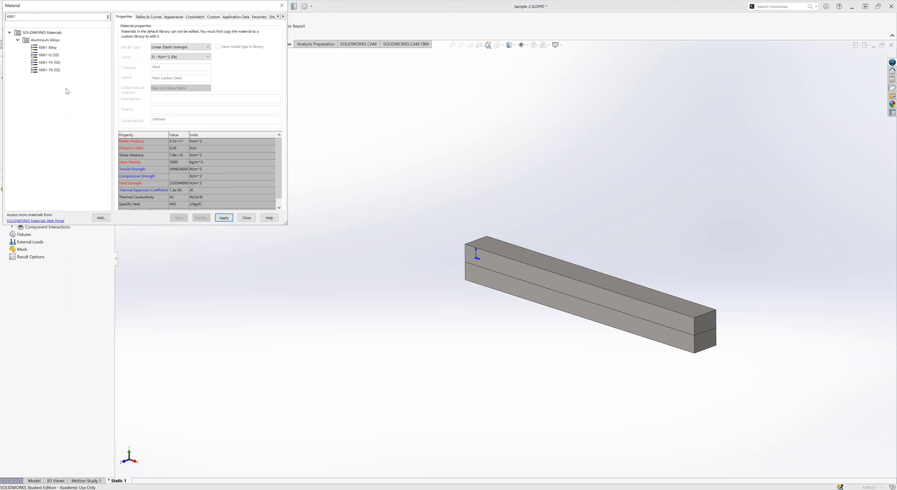
left_click(52, 71)
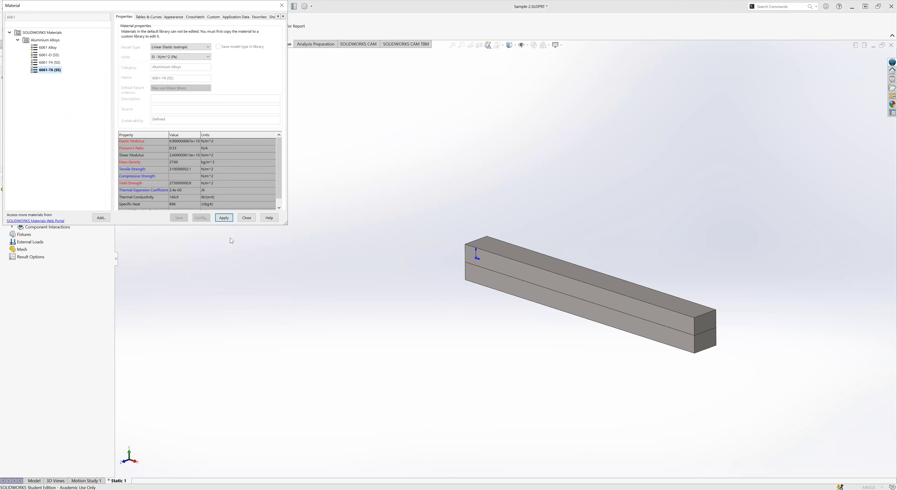
left_click(226, 218)
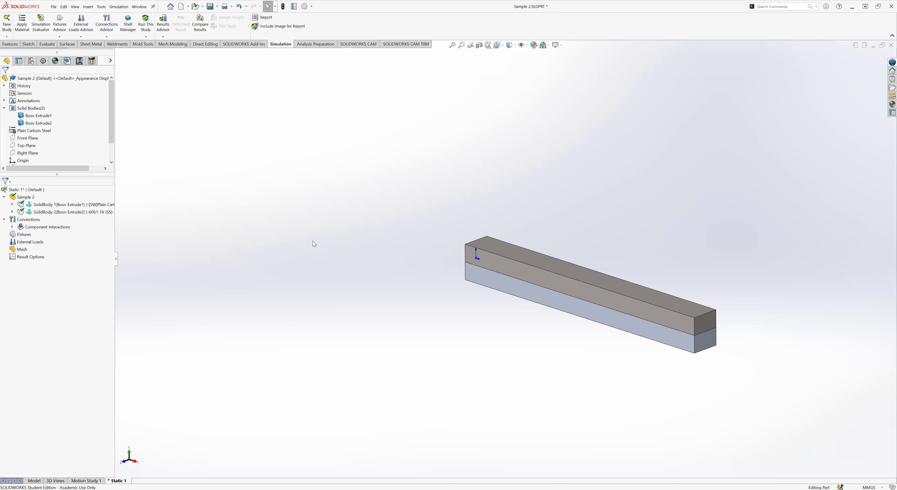
key("ctrl+s")
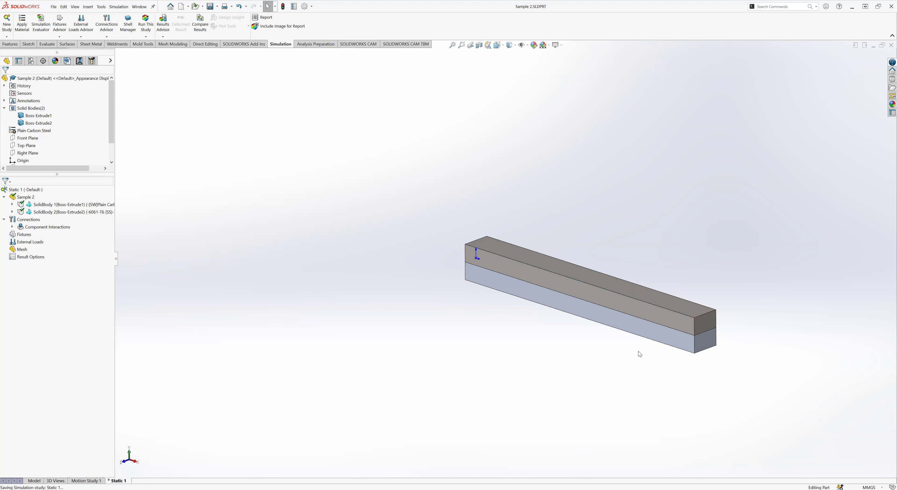
Step: Apply a Fixed Geometry fixture to the end faces of both bars at the origin end
middle_click_drag(481, 302, 449, 259)
middle_click_drag(449, 335, 571, 331)
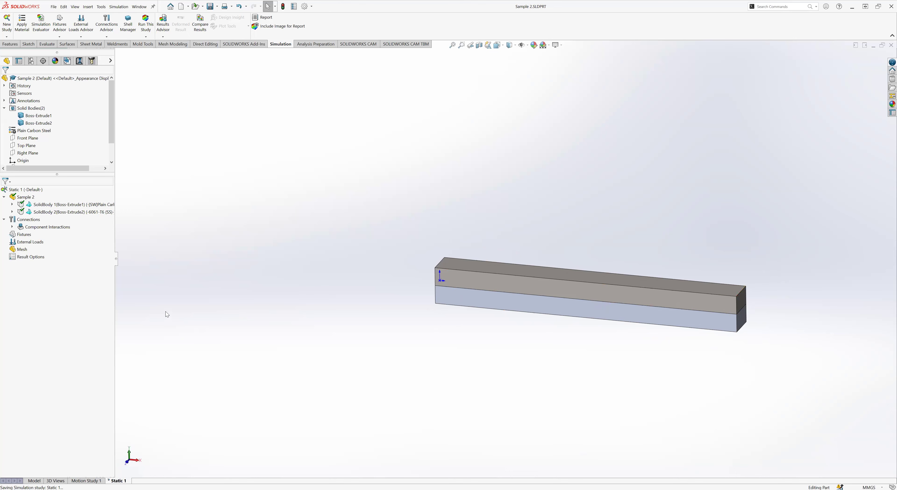
right_click(22, 237)
left_click(44, 254)
middle_click_drag(447, 352, 574, 361)
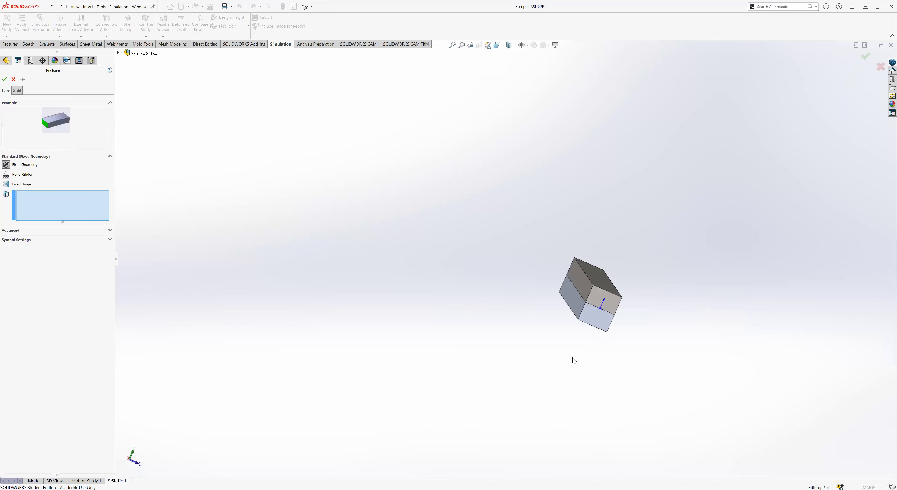
left_click(610, 306)
left_click(594, 314)
middle_click_drag(485, 328, 423, 321)
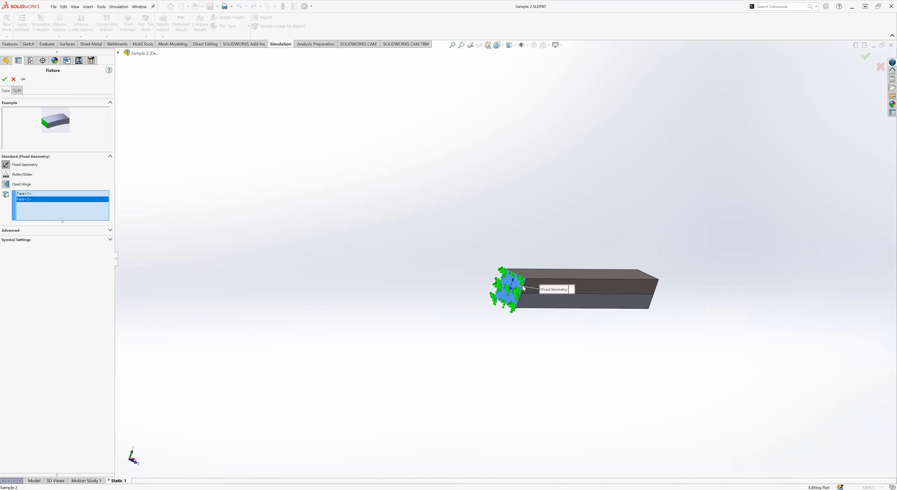
scroll(523, 288, "down", 5)
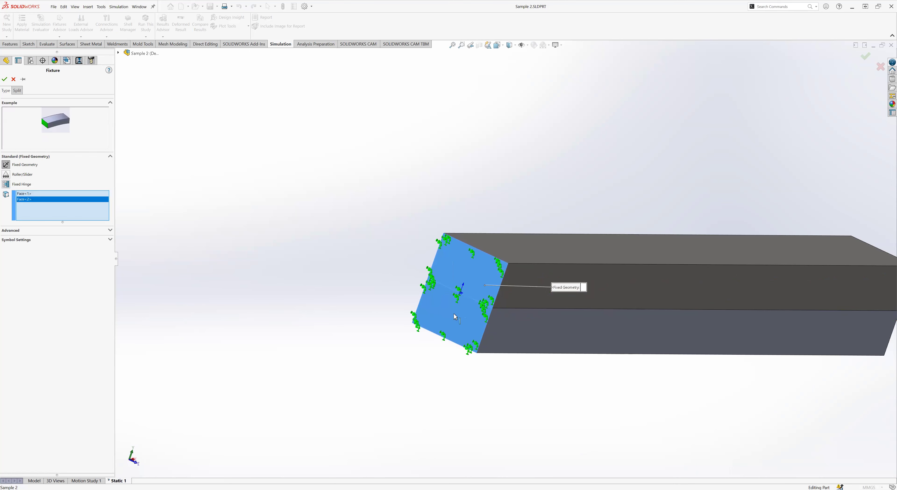
middle_click_drag(400, 316, 467, 295)
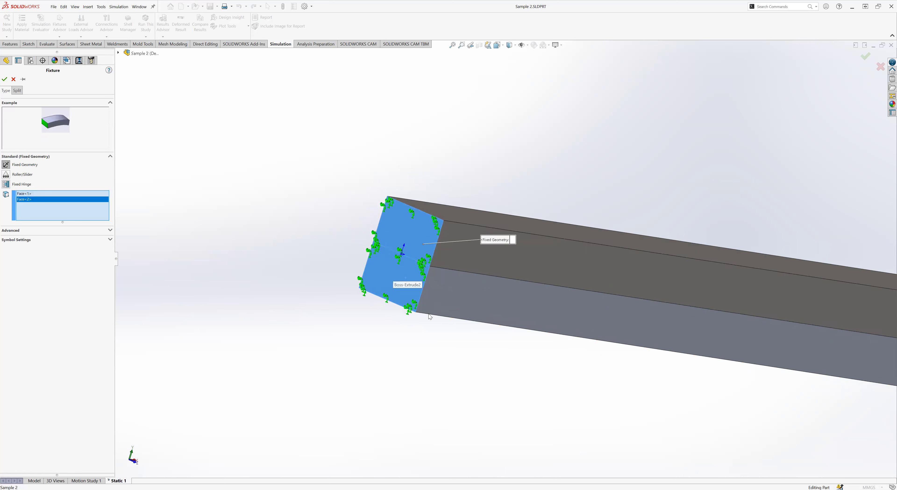
scroll(491, 291, "up", 3)
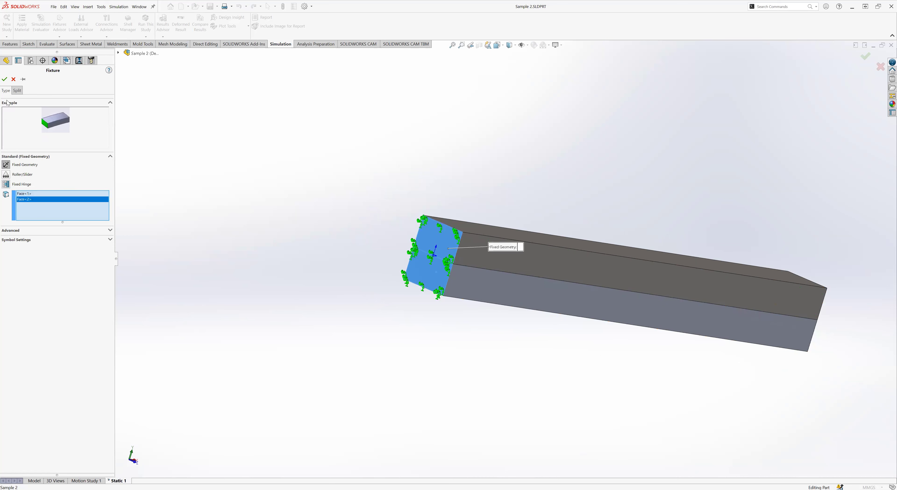
left_click(4, 80)
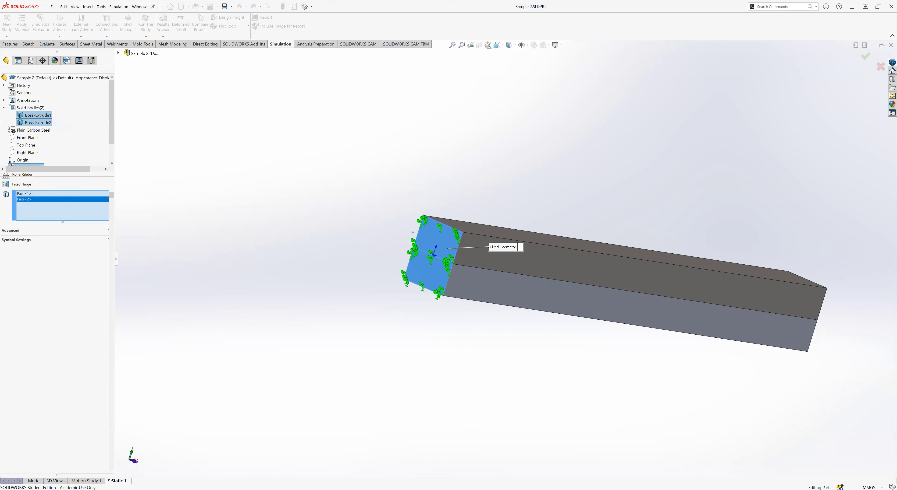
Step: Start a force load on the free-end faces of both bars with a value of 1000 N
scroll(329, 278, "up", 3)
middle_click_drag(330, 278, 506, 347)
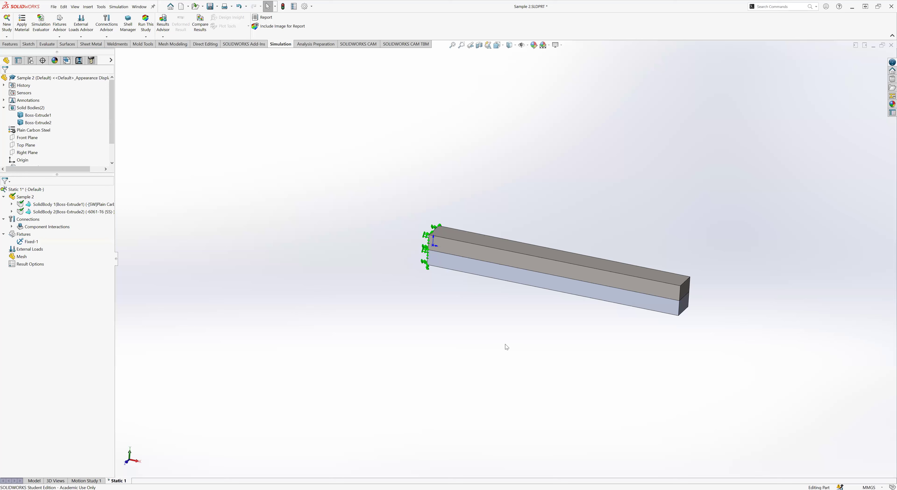
middle_click_drag(516, 290, 502, 302)
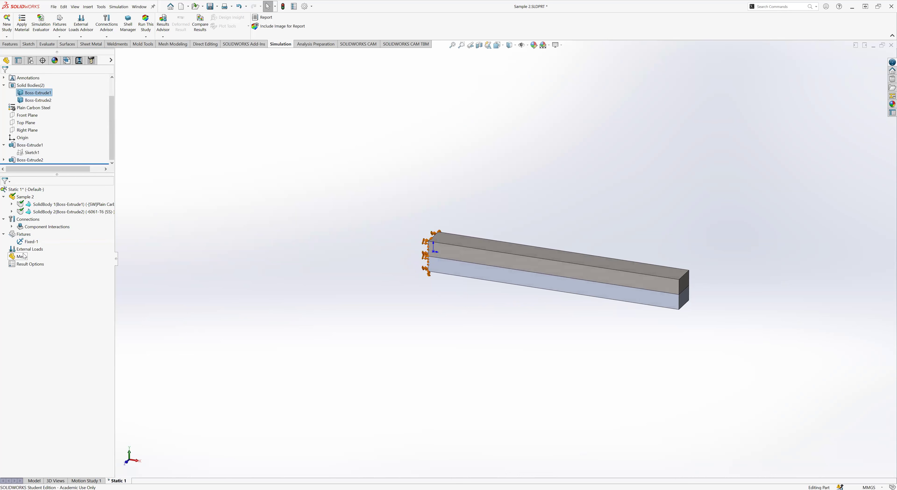
right_click(47, 270)
left_click(36, 265)
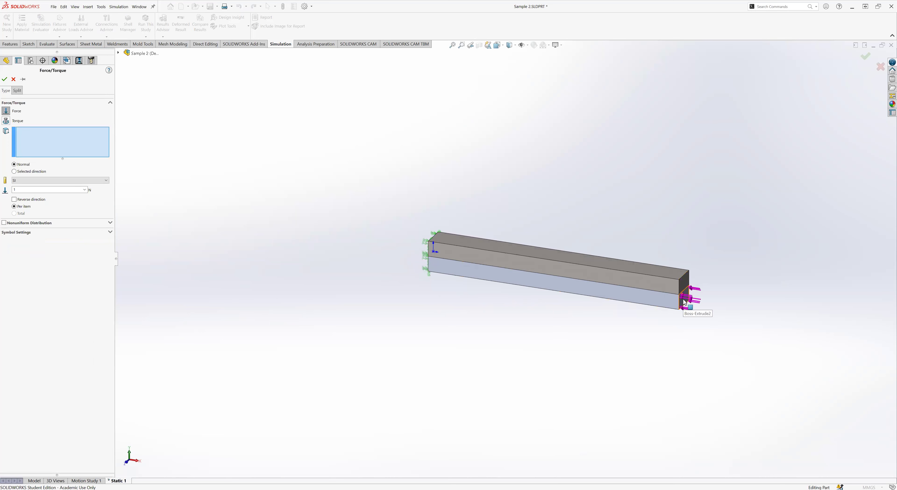
left_click(684, 301)
left_click(683, 286)
left_click_drag(24, 189, 6, 191)
type("1000")
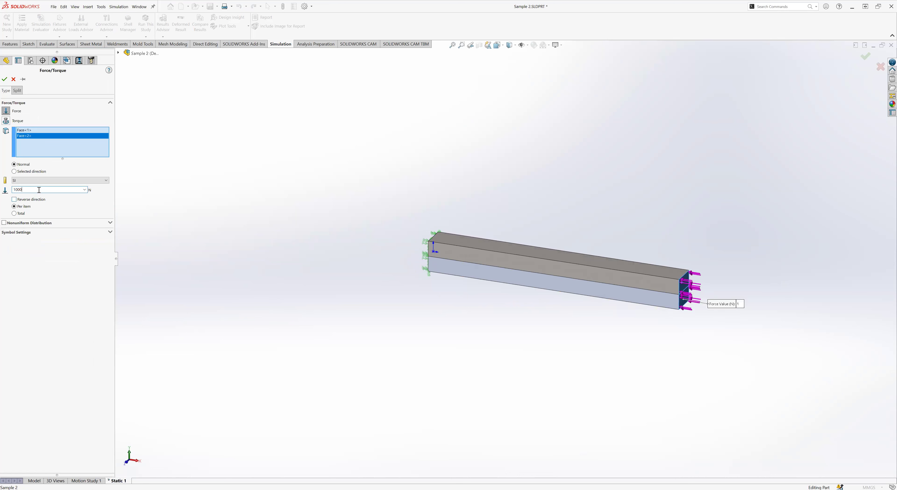
Step: Apply the end force as a total of 1000 N normal to the upper bar's top face, in the reversed direction
left_click(14, 213)
left_click(14, 172)
middle_click_drag(429, 339, 455, 369)
left_click(679, 282)
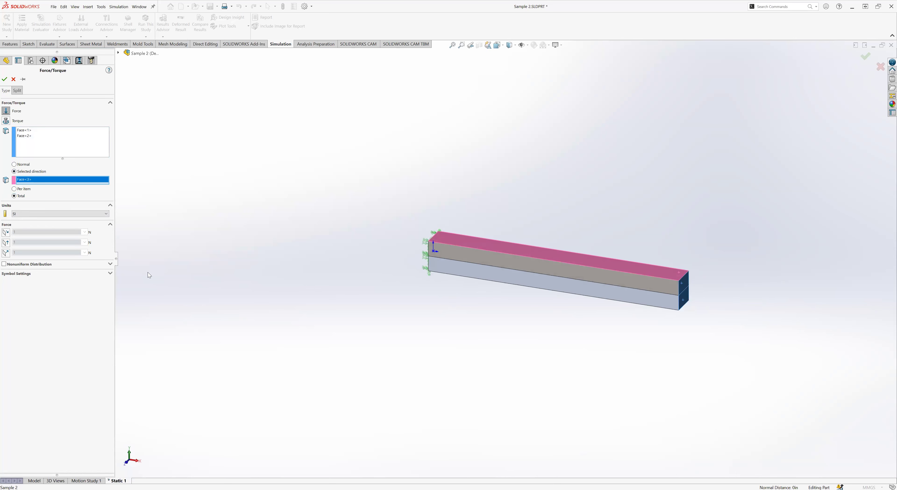
left_click(6, 253)
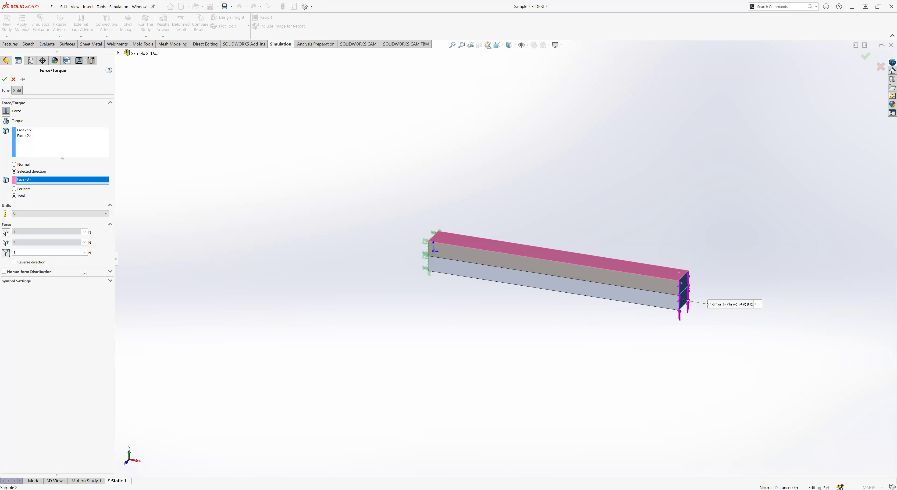
scroll(659, 315, "down", 2)
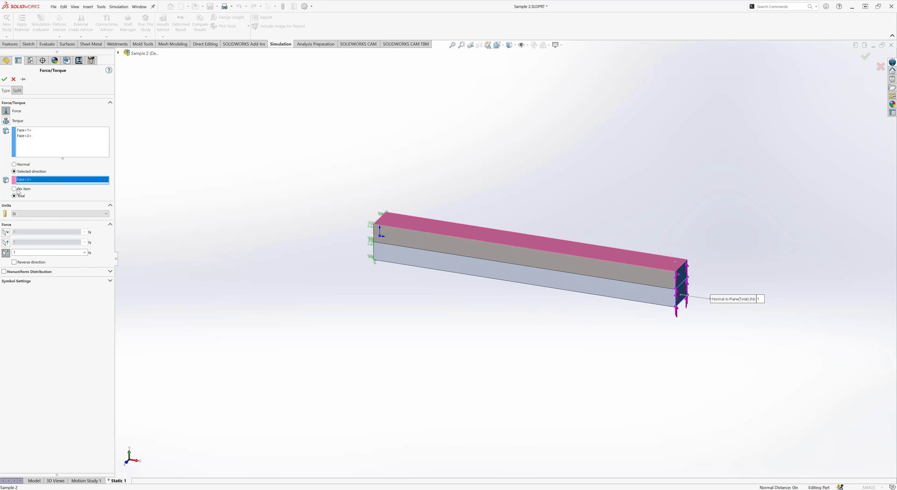
left_click(14, 263)
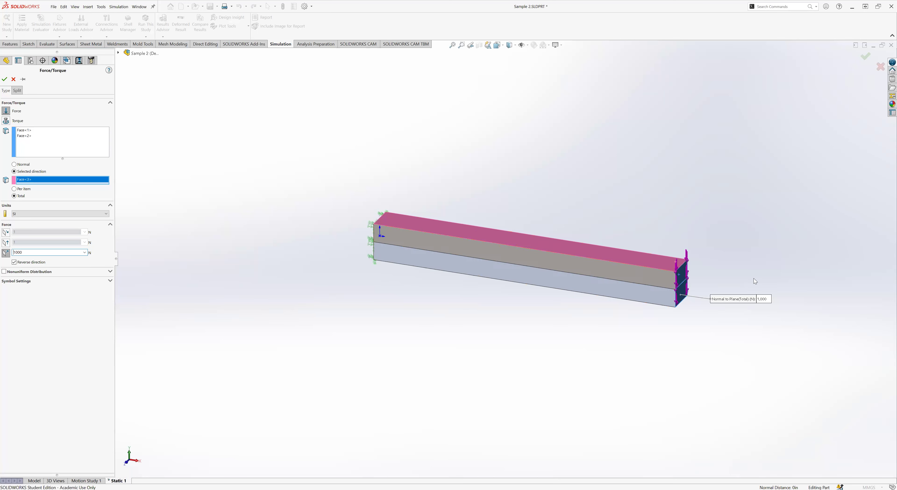
key("Return")
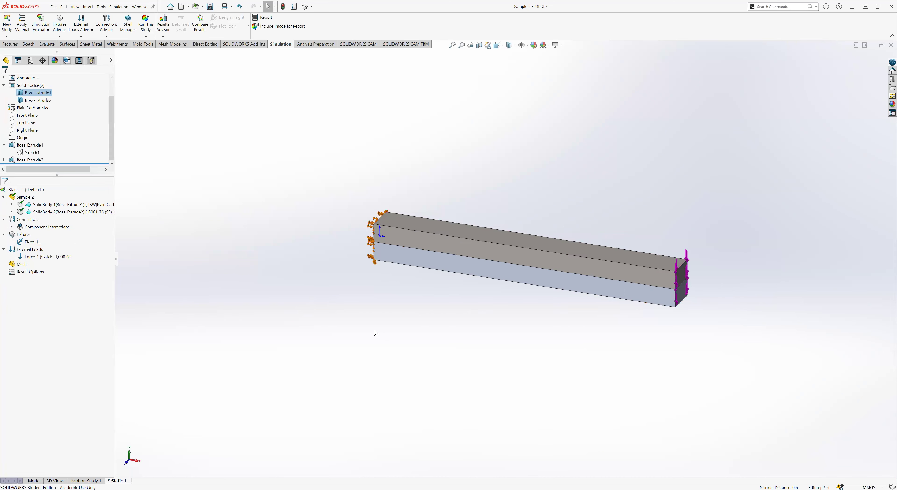
Step: Examine the study's connection options and the global interaction between the two bodies
middle_click_drag(375, 302, 366, 278)
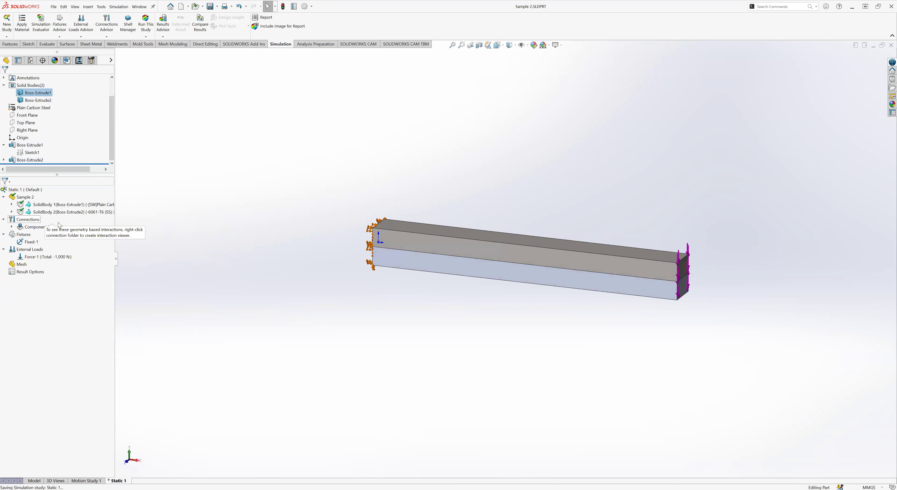
right_click(27, 220)
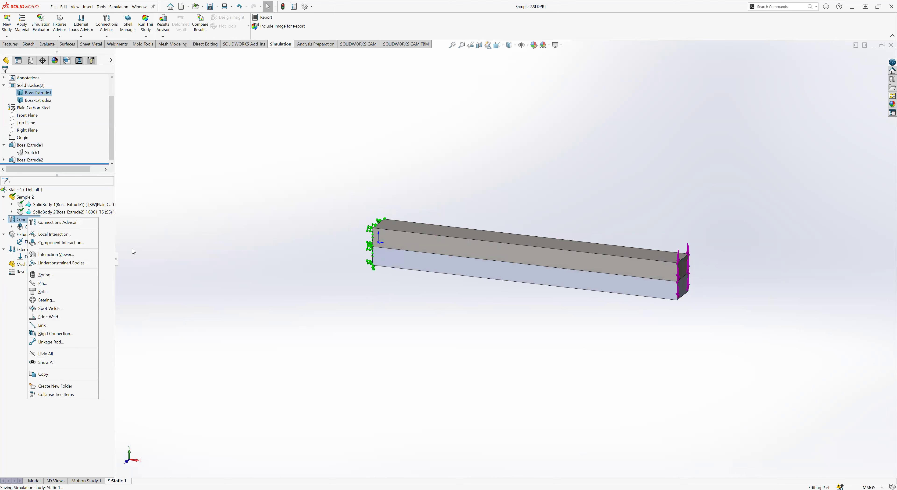
left_click(177, 235)
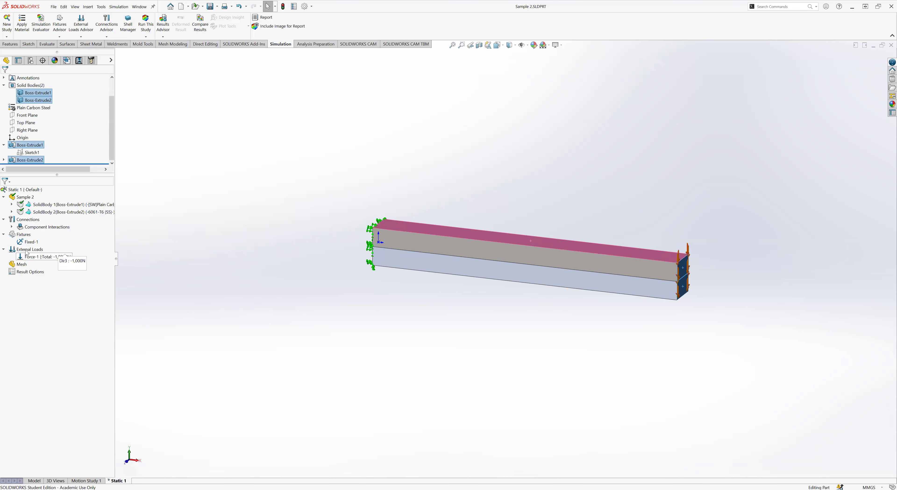
left_click(11, 227)
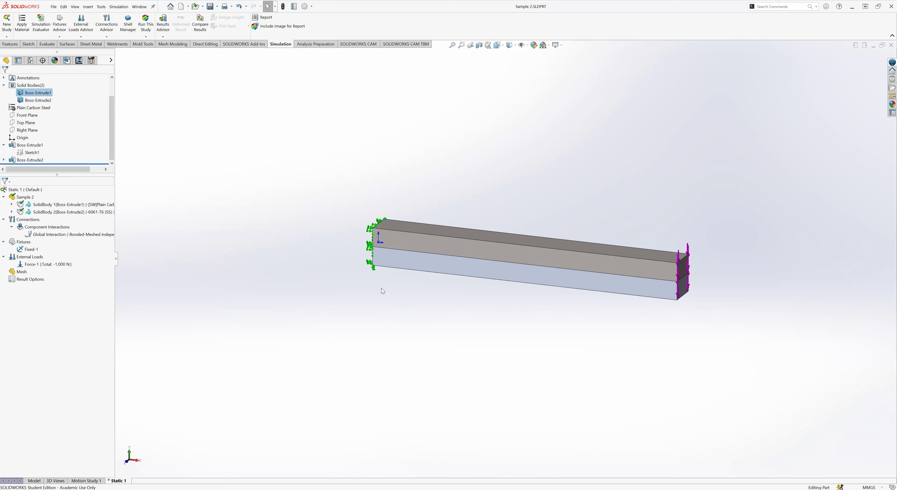
middle_click_drag(356, 278, 412, 265)
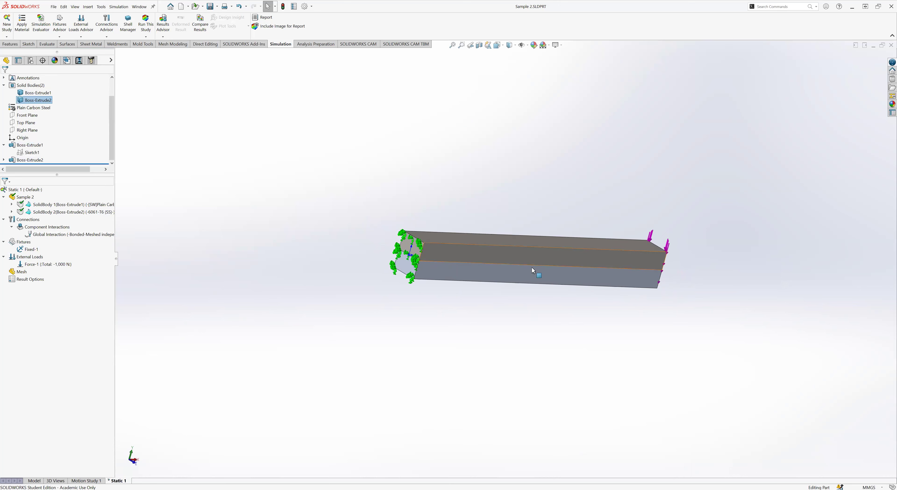
middle_click_drag(420, 317, 393, 301)
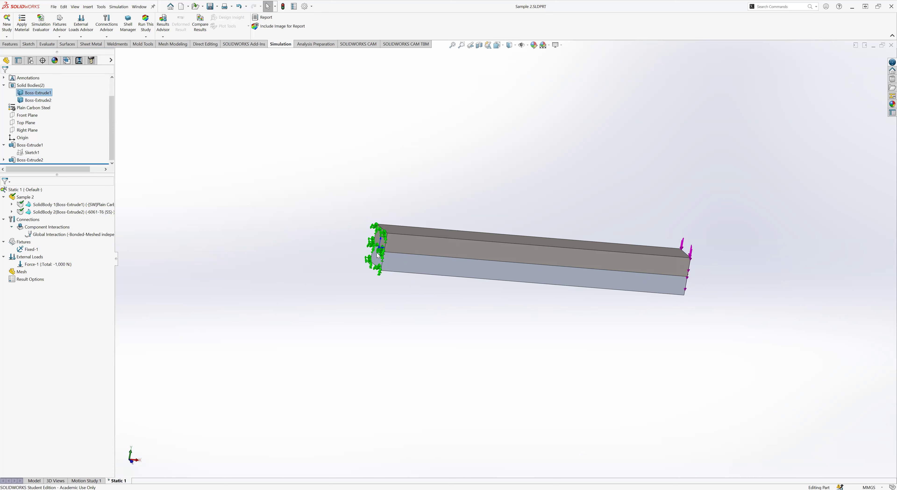
left_click(11, 227)
middle_click_drag(270, 296, 234, 295)
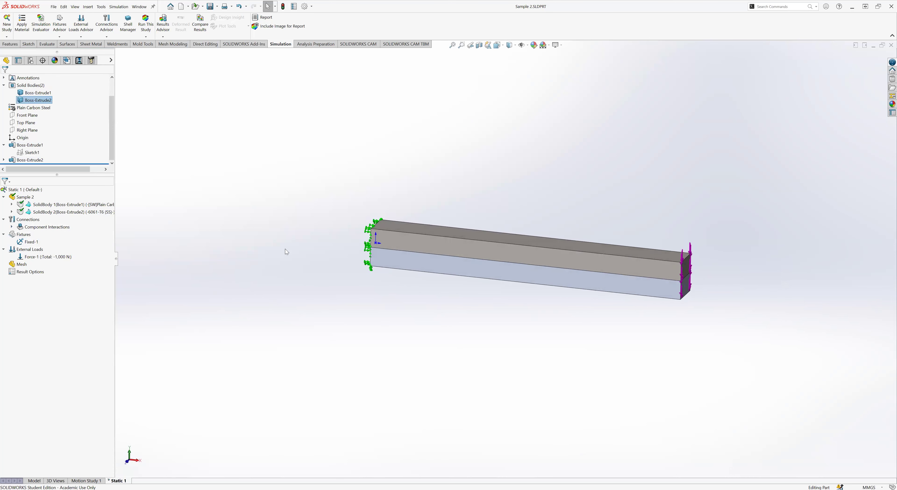
Step: Review the static study's properties and close them
right_click(29, 191)
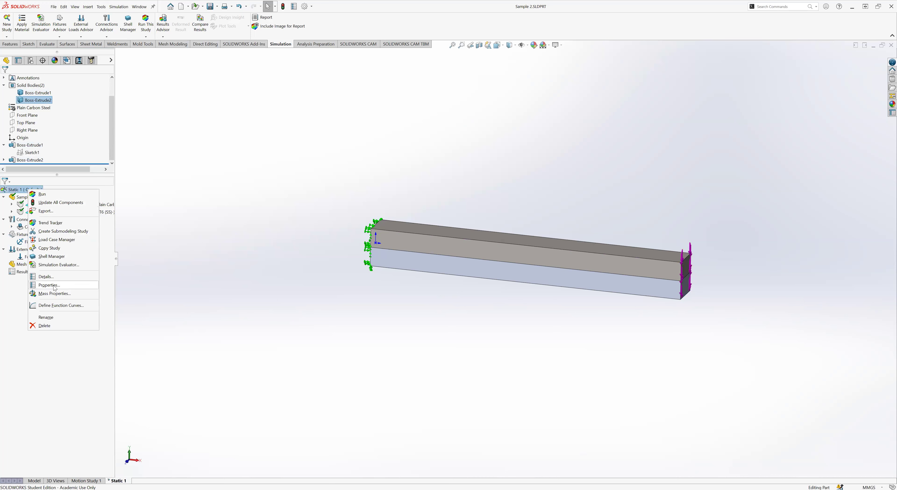
key("Return")
left_click(229, 118)
left_click(214, 119)
left_click(229, 118)
left_click(213, 119)
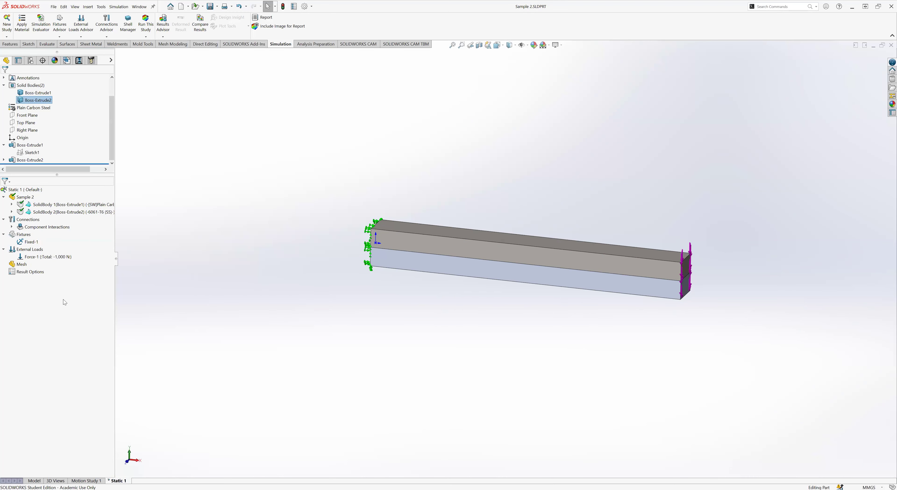
left_click(282, 313)
Step: Mesh both bodies with a standard mesh of 5.72520872 mm element size and 0.28626044 mm tolerance
right_click(24, 265)
left_click(35, 287)
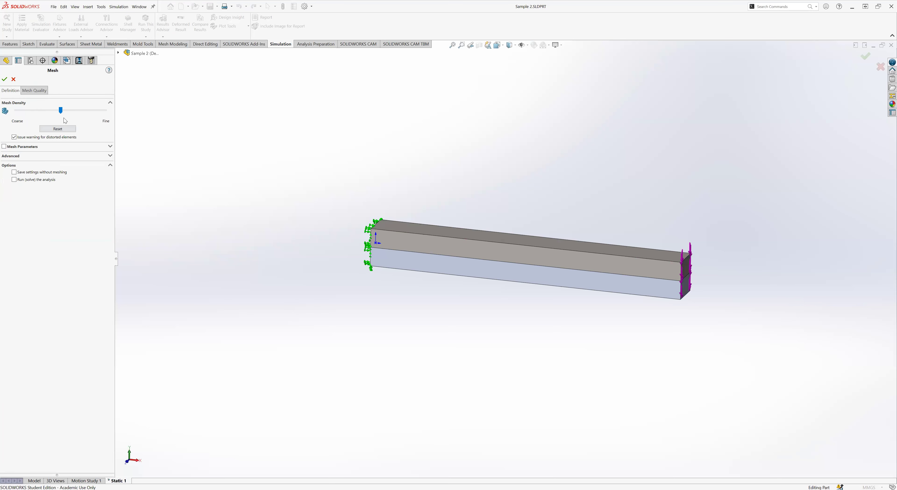
left_click_drag(66, 113, 71, 114)
left_click(75, 113)
left_click(27, 147)
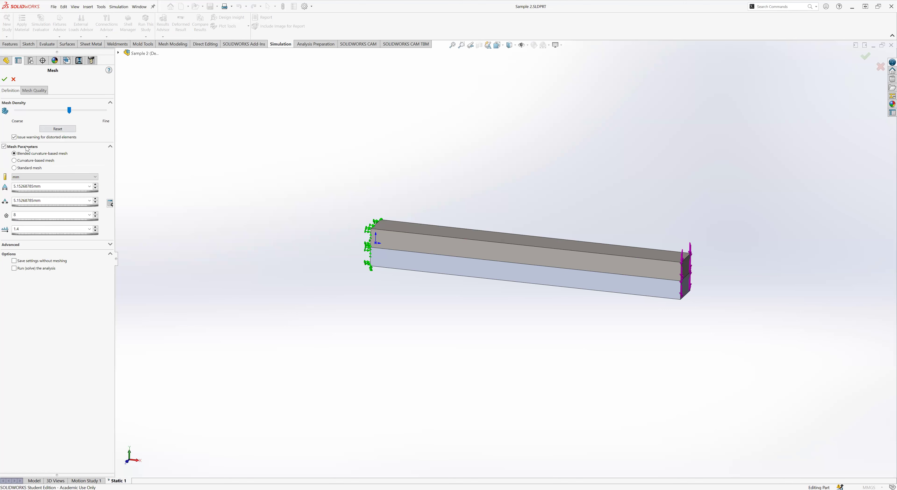
left_click(14, 168)
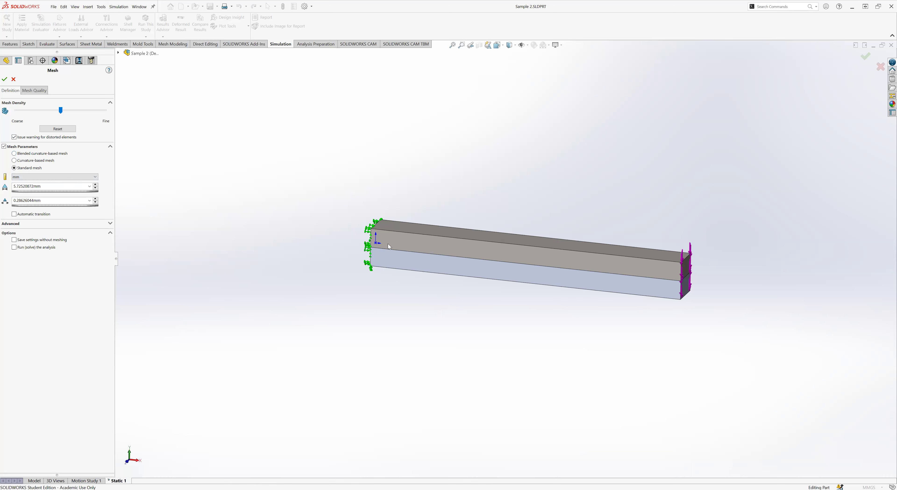
left_click(4, 79)
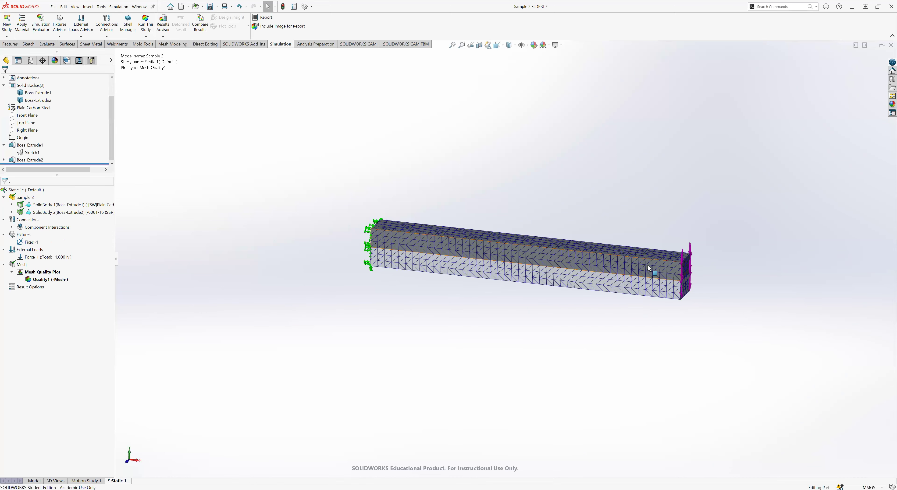
Step: Inspect the mesh near the loaded end and run the static study
scroll(647, 270, "down", 5)
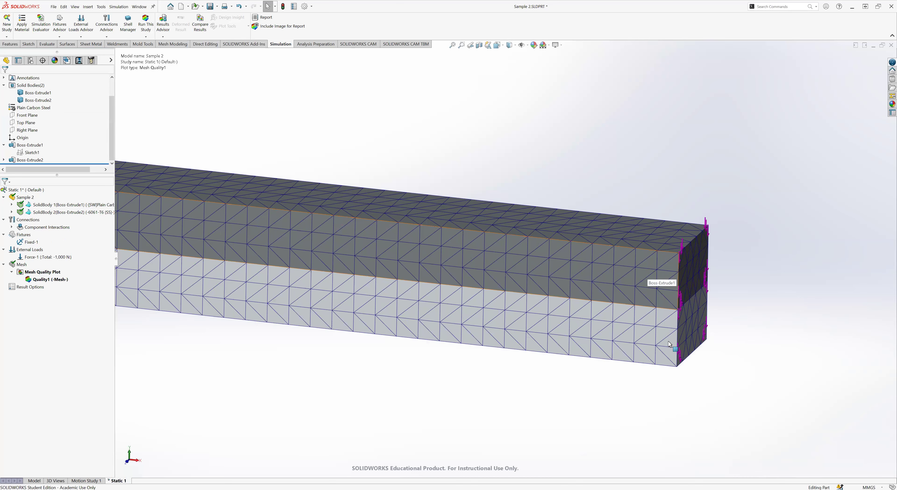
scroll(341, 300, "up", 2)
scroll(342, 301, "up", 4)
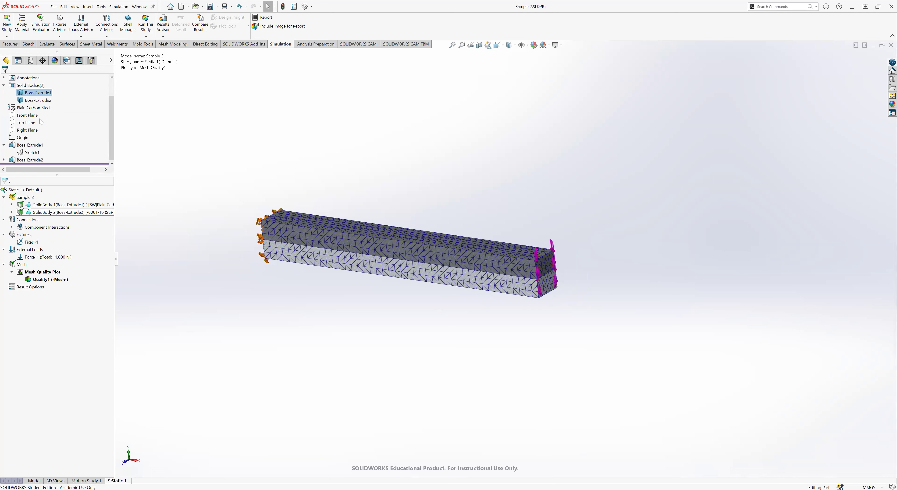
left_click(145, 26)
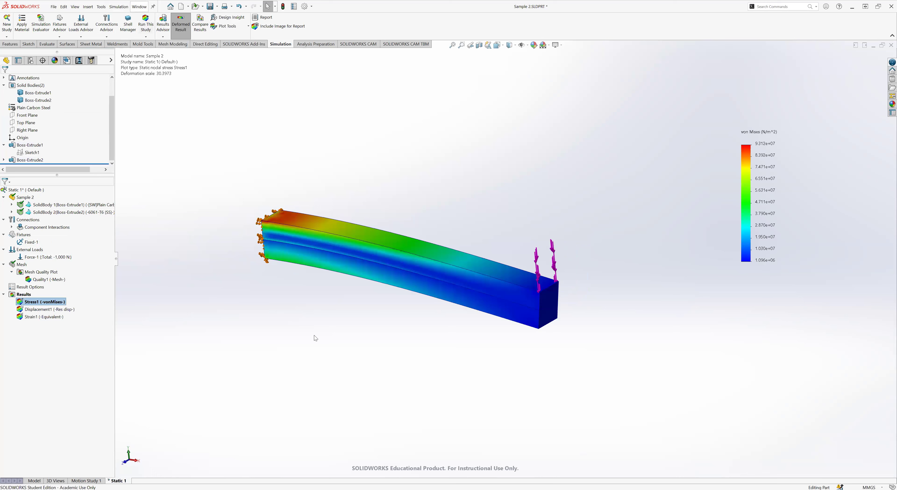
Step: Set the von Mises stress plot's legend numbers to floating format
right_click(49, 302)
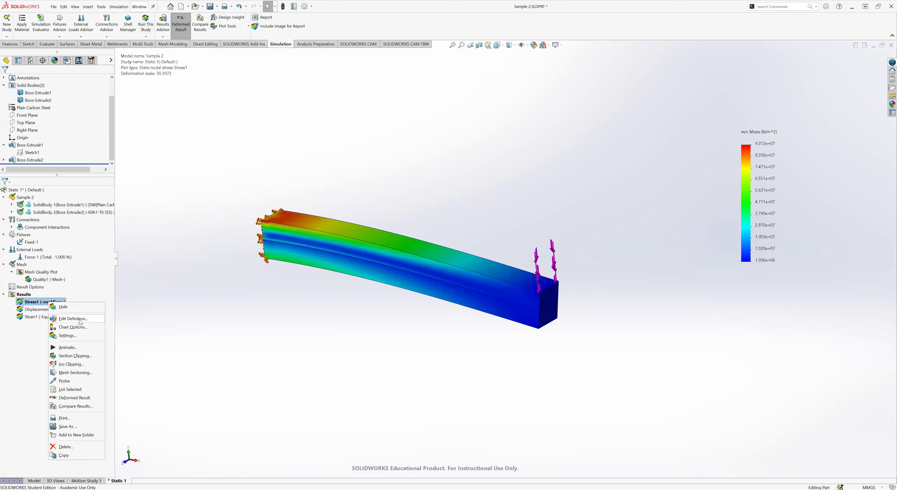
left_click(76, 321)
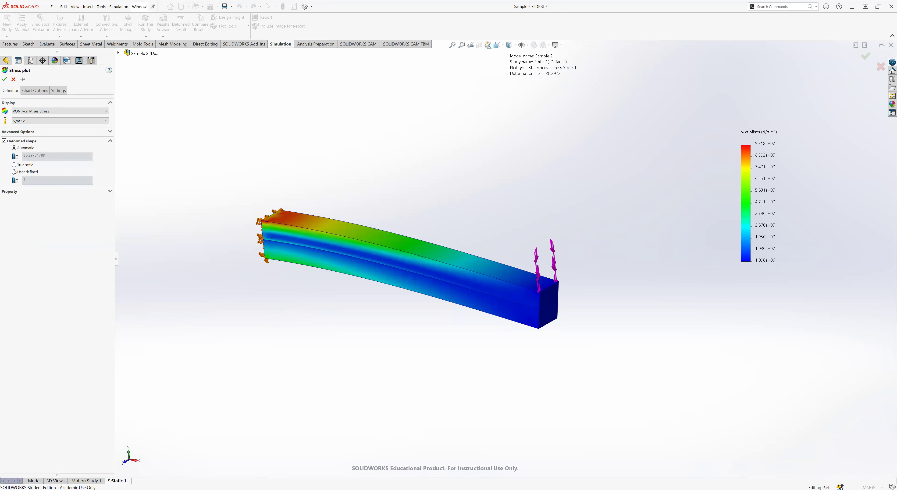
left_click(35, 91)
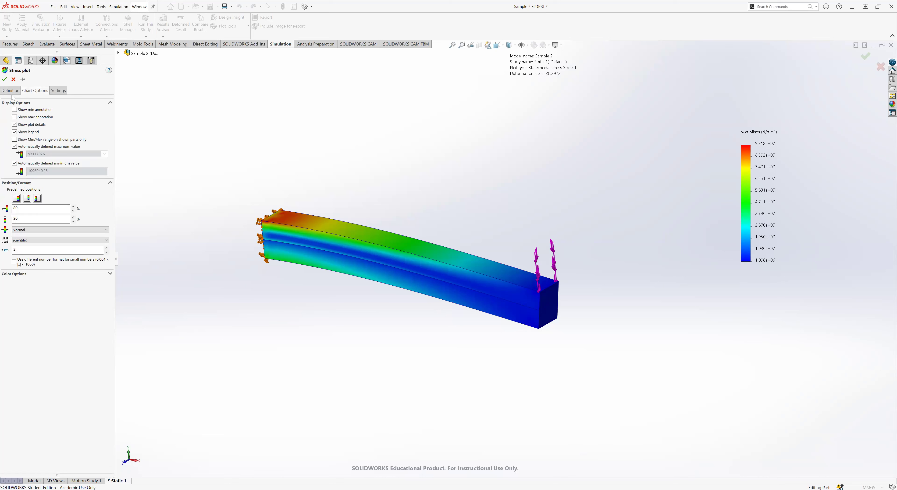
left_click(30, 241)
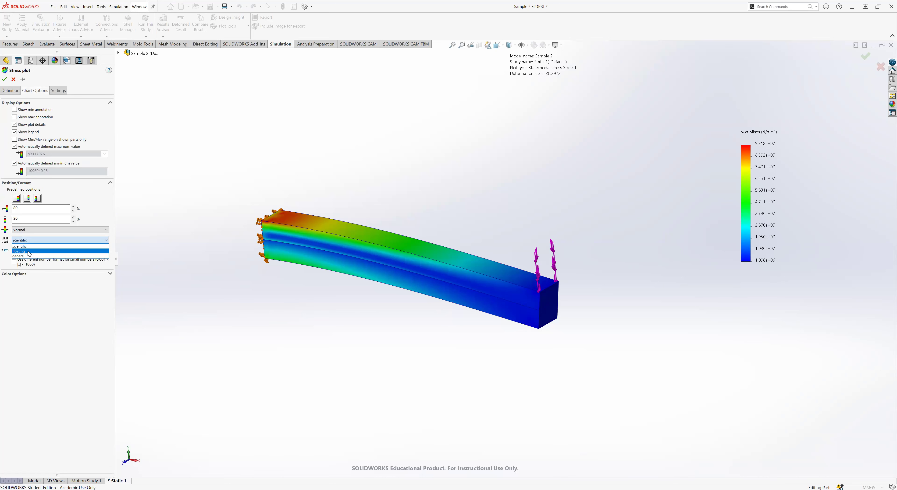
left_click(29, 251)
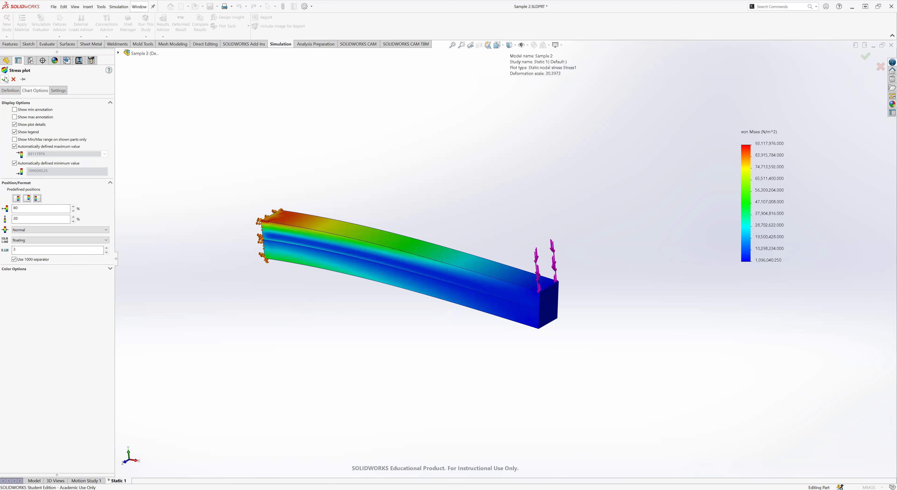
Step: Keep von Mises as the plotted stress, set its unit to N/mm^2 (MPa) and apply the plot definition
left_click(10, 91)
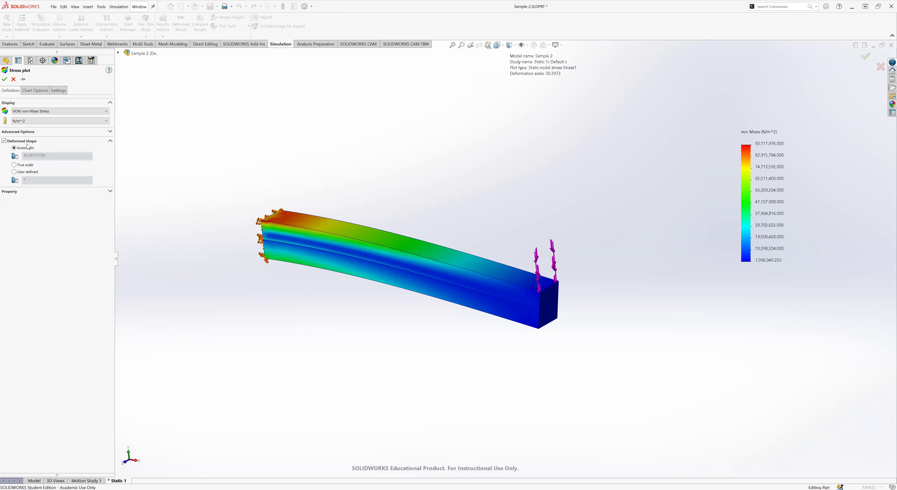
left_click(28, 112)
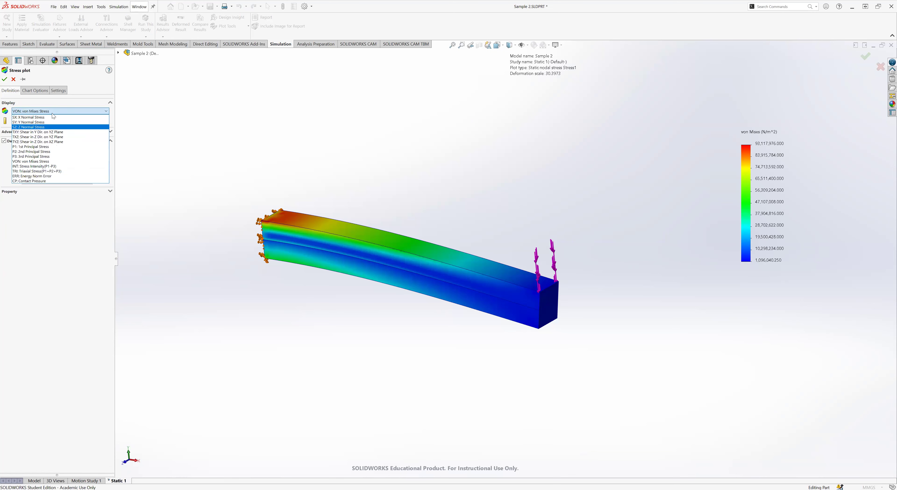
left_click(65, 102)
left_click(41, 121)
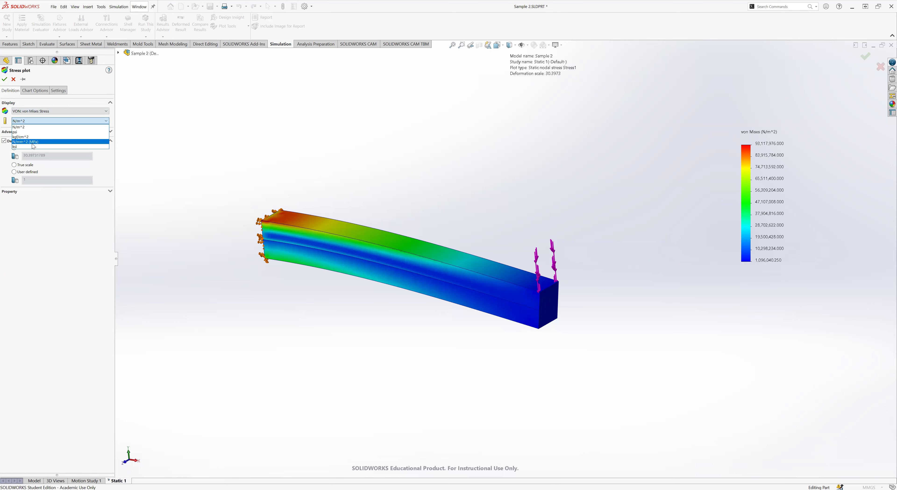
left_click(32, 142)
left_click(4, 80)
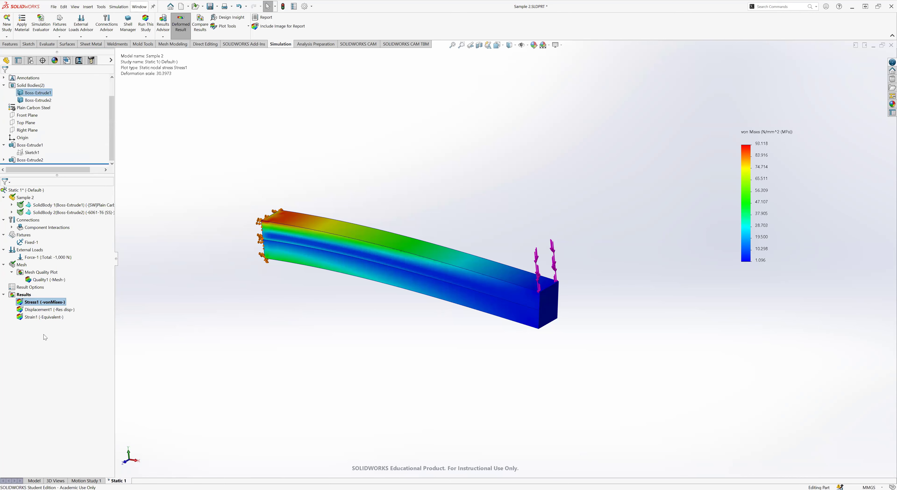
Step: Set the resultant displacement plot's legend numbers to floating format and show that plot
left_click(48, 310)
right_click(48, 311)
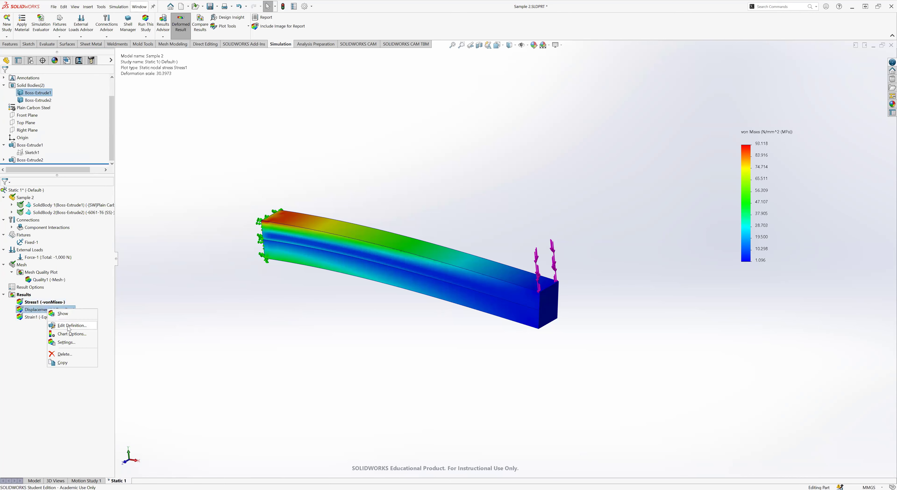
left_click(70, 326)
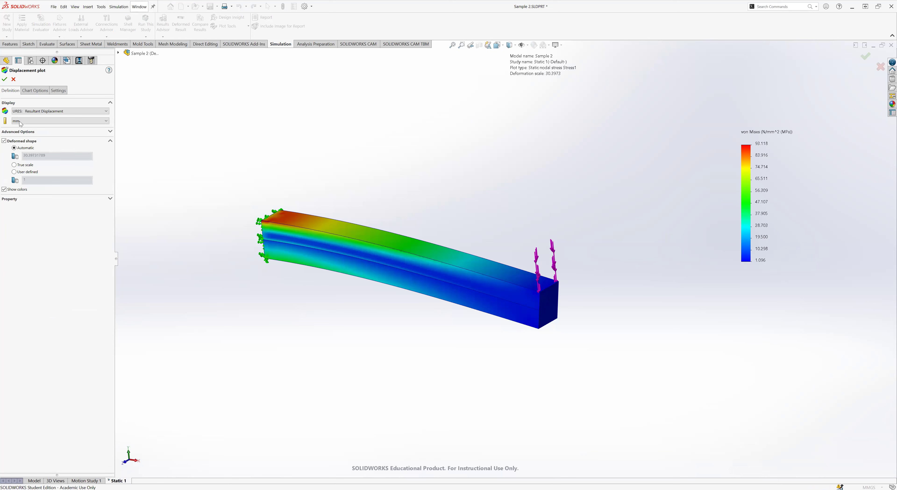
left_click(28, 89)
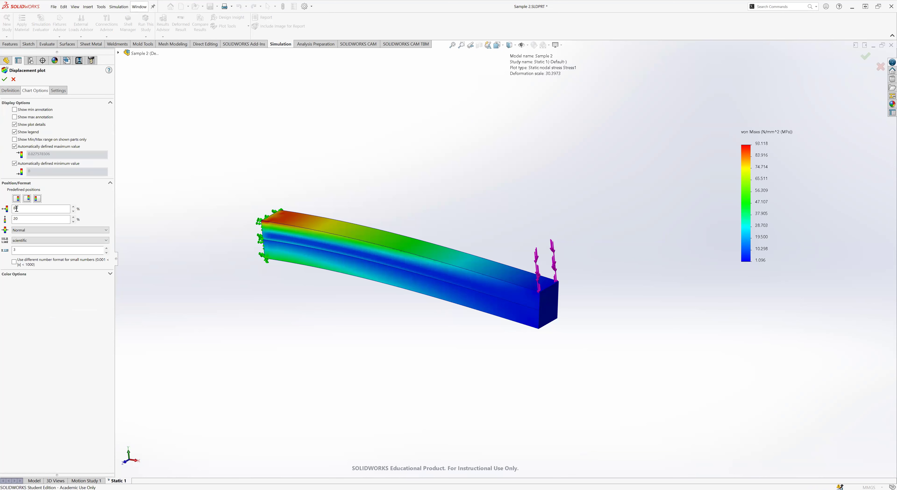
left_click(27, 241)
left_click(27, 251)
left_click(4, 79)
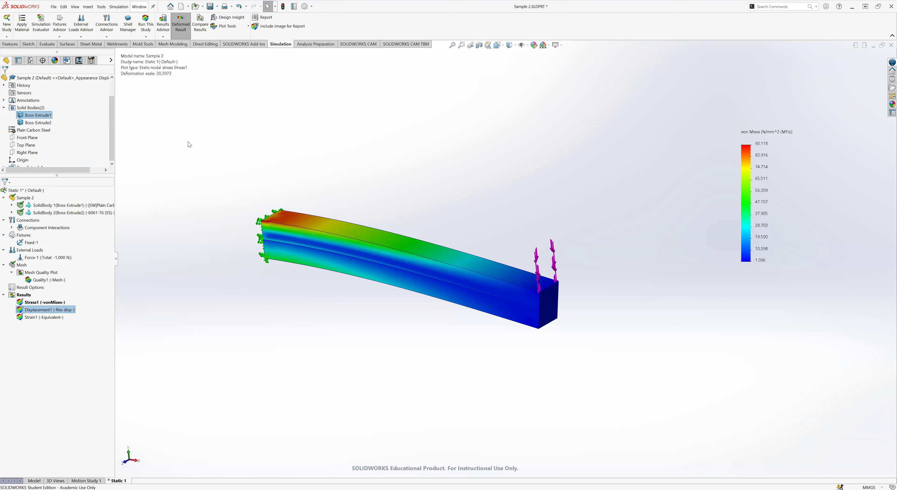
double_click(58, 311)
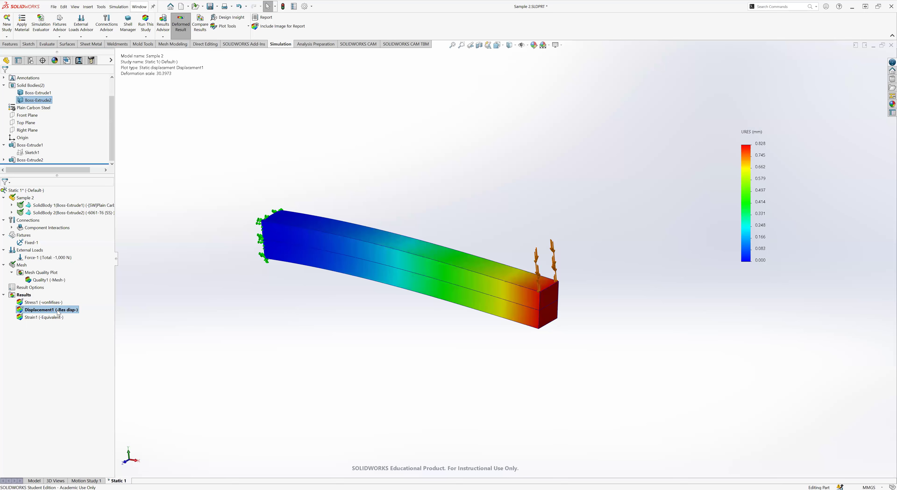
Step: Show the von Mises stress plot again and rename the static study as Bonded
double_click(26, 302)
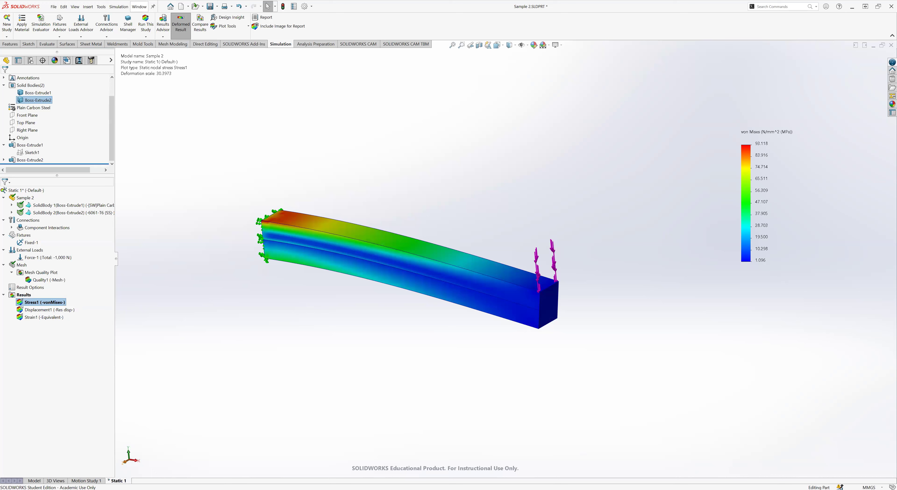
right_click(118, 481)
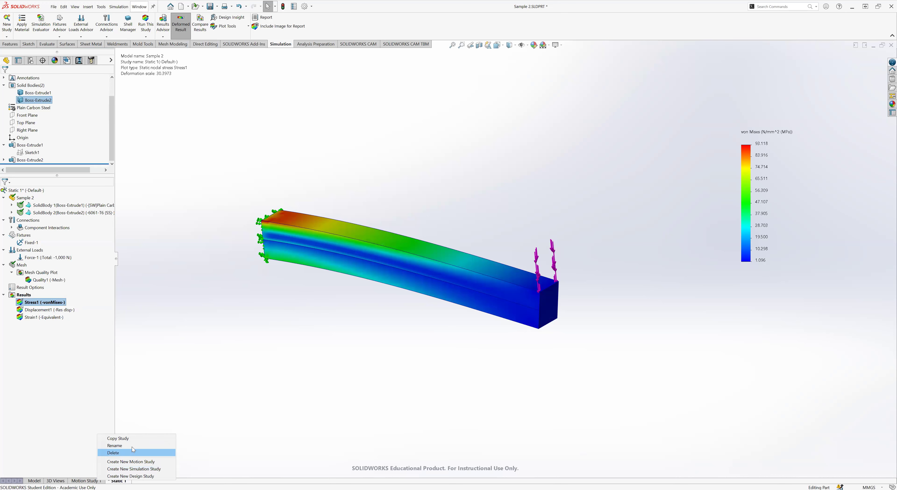
left_click(114, 445)
type("Bonded")
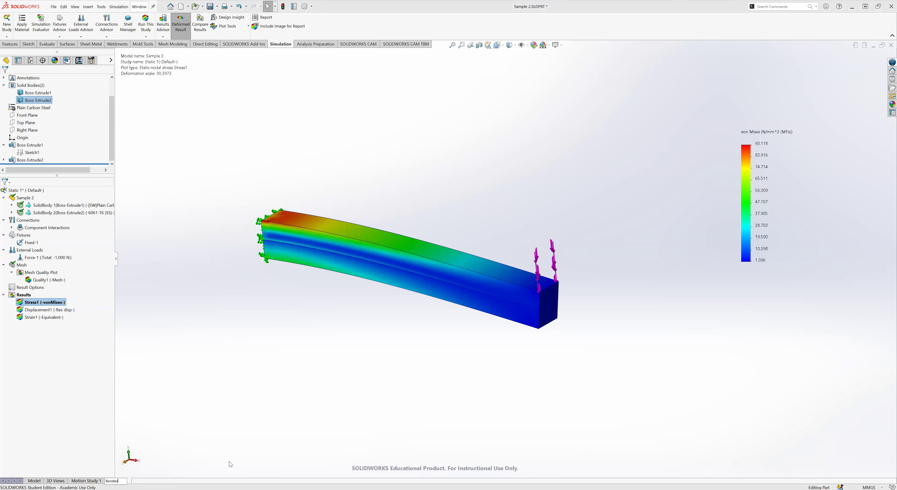
key("Return")
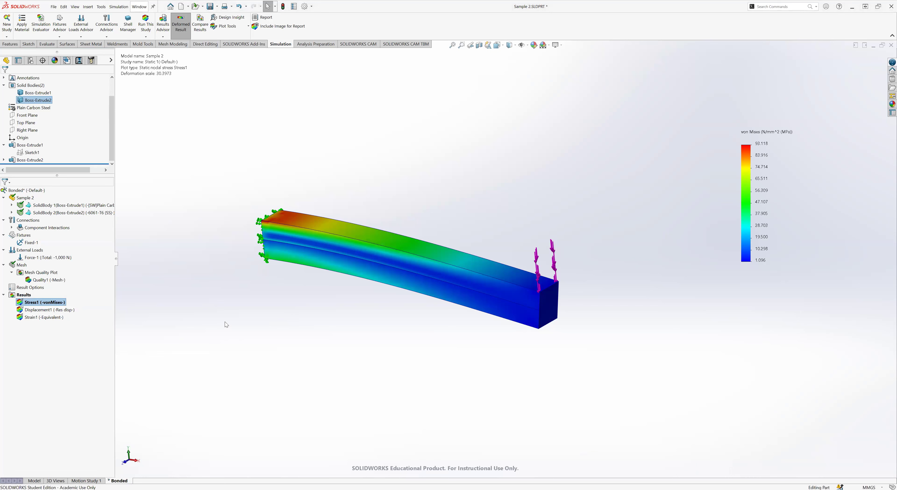
Step: Examine the von Mises stress distribution at the loaded end, the fixed end and the underside of the bar
scroll(550, 304, "down", 5)
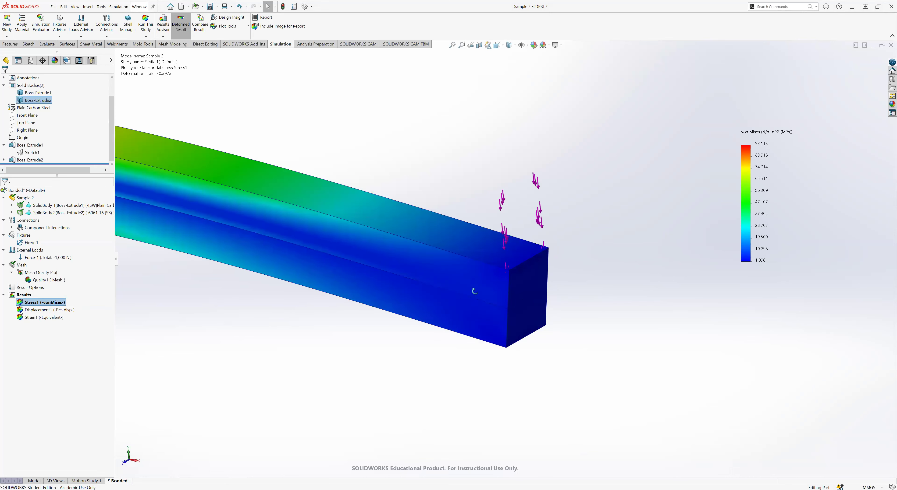
scroll(474, 291, "down", 5)
middle_click_drag(547, 266, 519, 322)
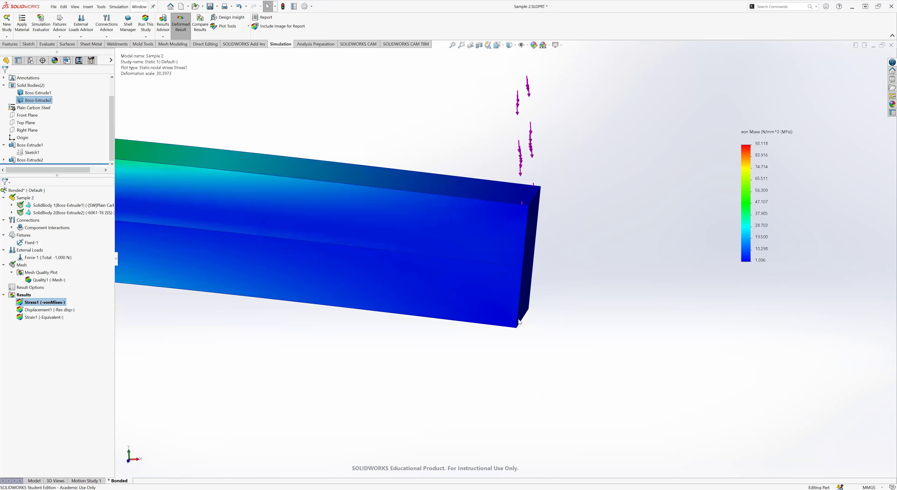
scroll(386, 282, "up", 5)
middle_click_drag(387, 283, 353, 254)
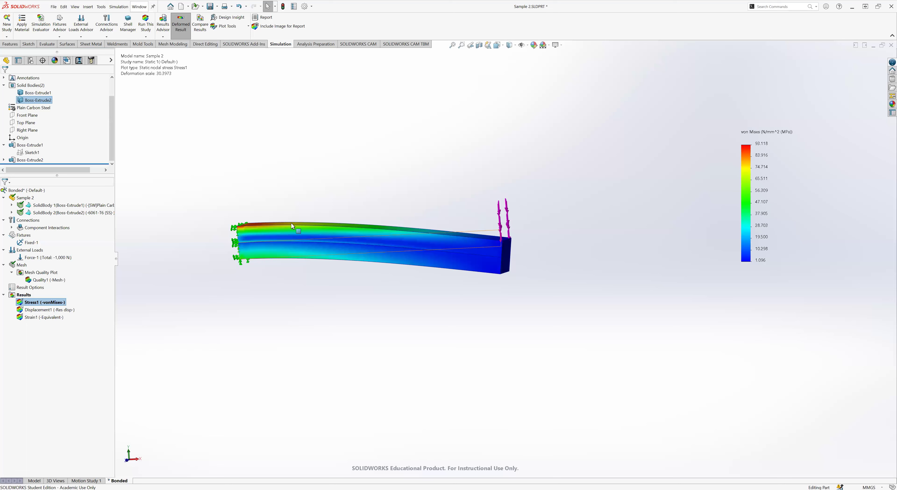
scroll(212, 207, "down", 3)
middle_click_drag(244, 227, 256, 274)
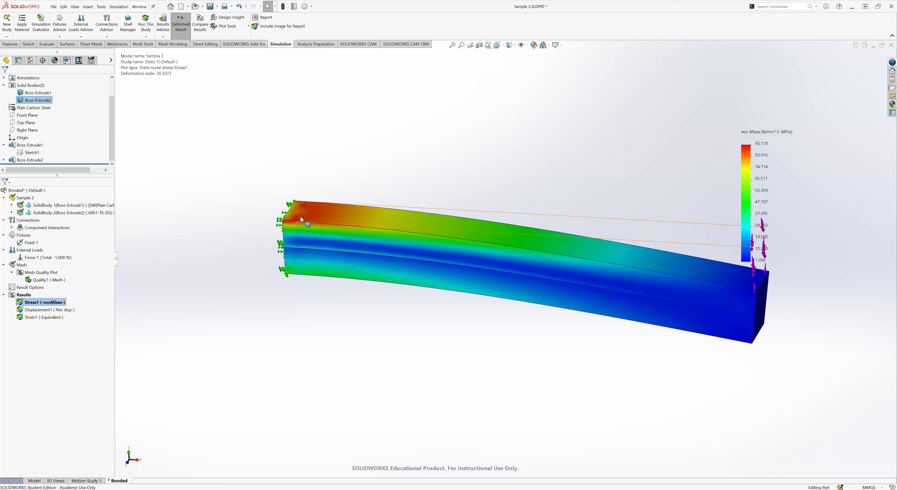
middle_click_drag(312, 335, 337, 266)
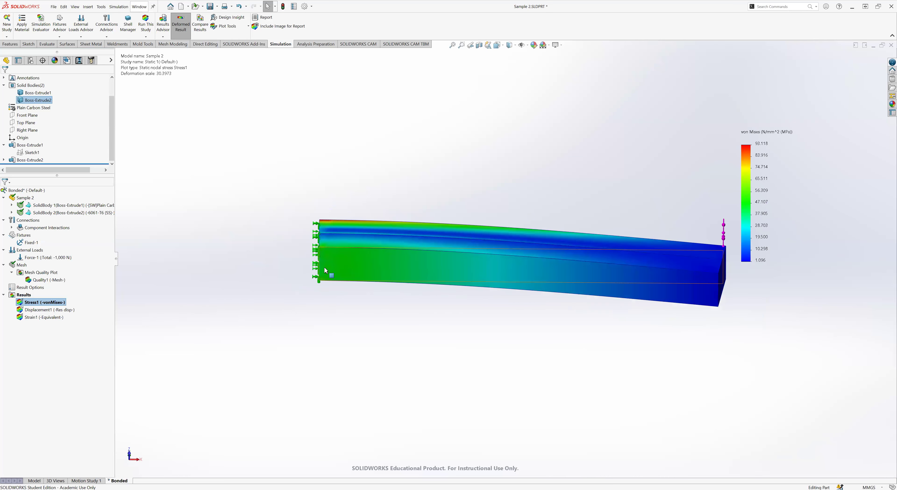
mouse_move(319, 152)
middle_mouse_down()
mouse_move(322, 335)
mouse_move(310, 310)
middle_mouse_up()
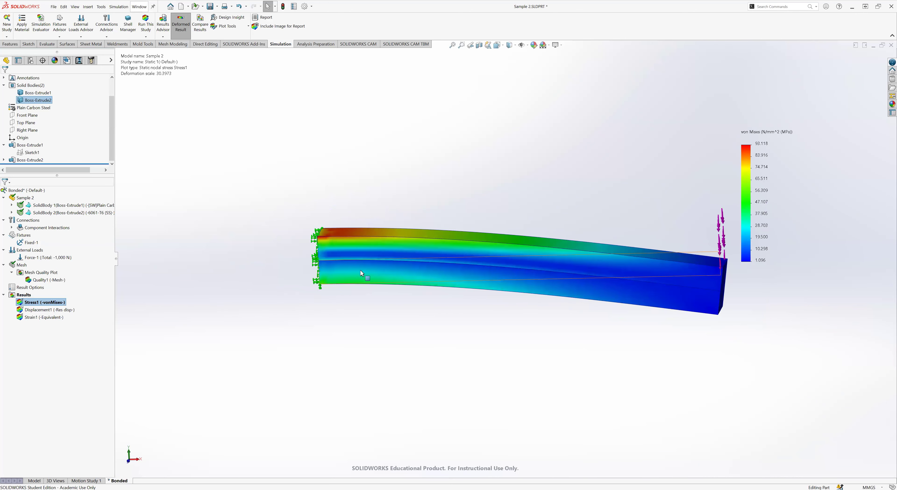
middle_click_drag(557, 212, 538, 254)
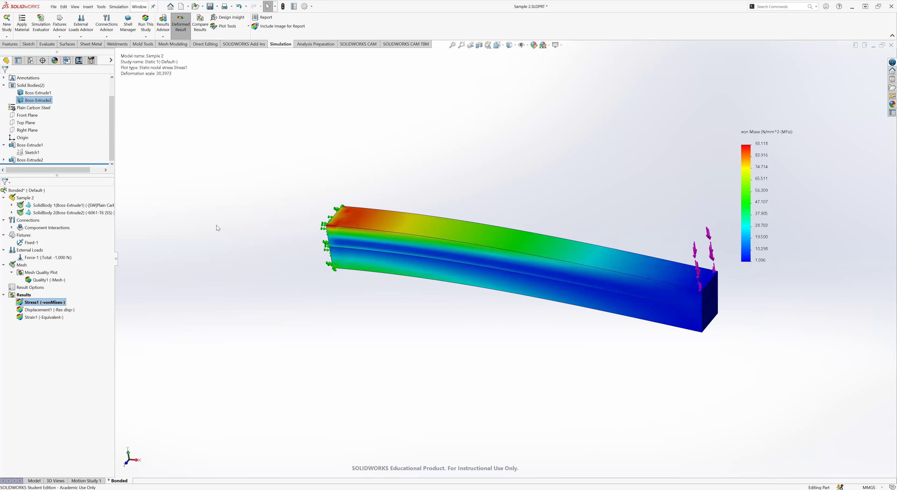
Step: Review the 6061-T6 (SS) material properties in SI - N/mm^2 (MPa) units and close them without applying changes
right_click(89, 206)
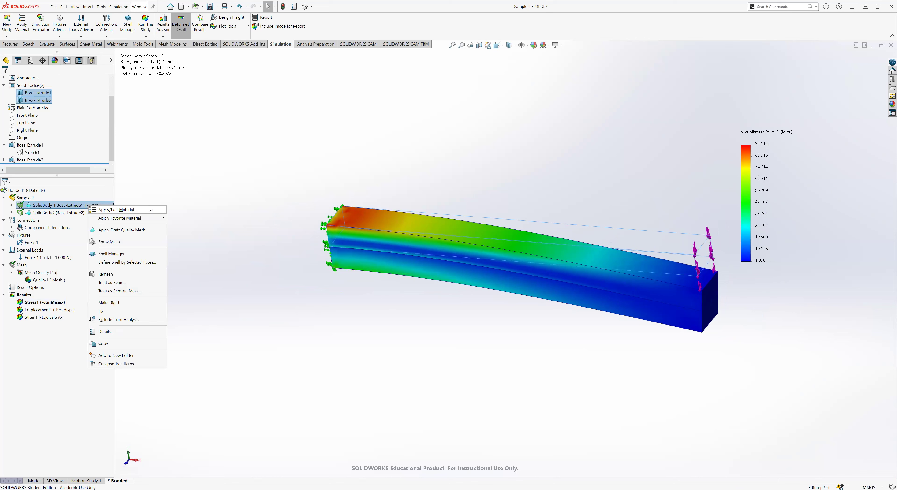
left_click(139, 211)
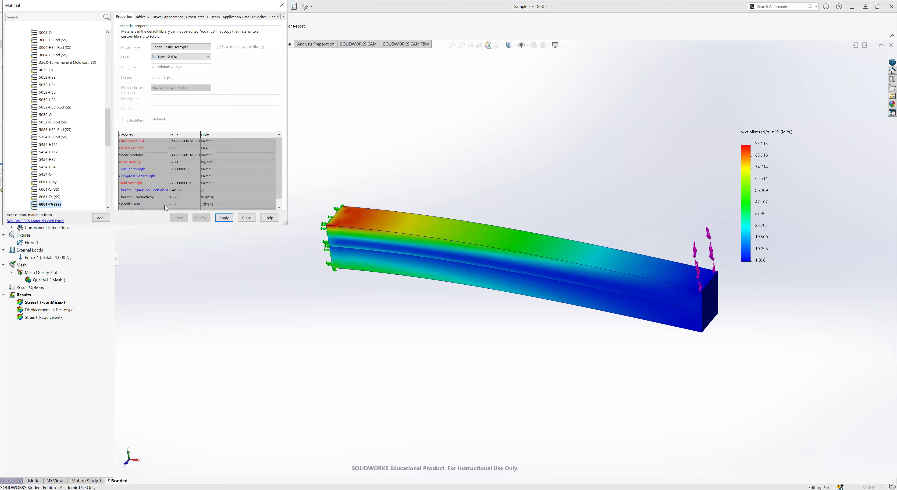
left_click(193, 57)
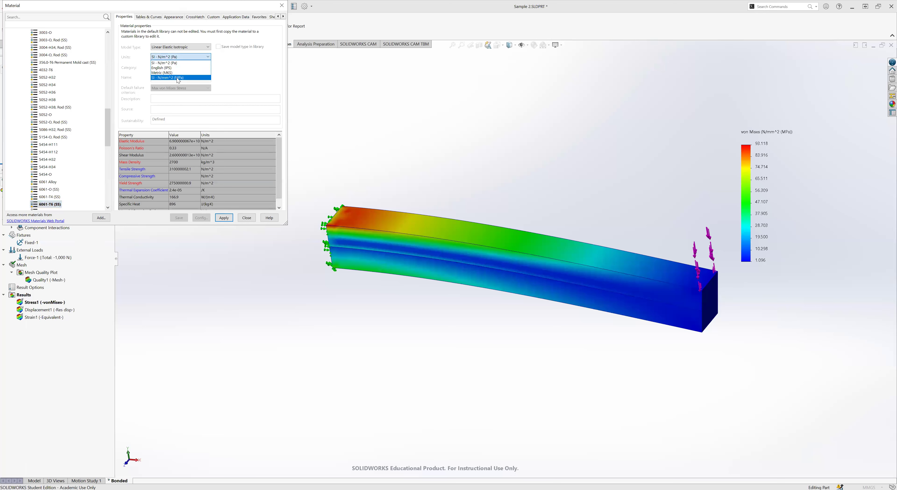
key("Return")
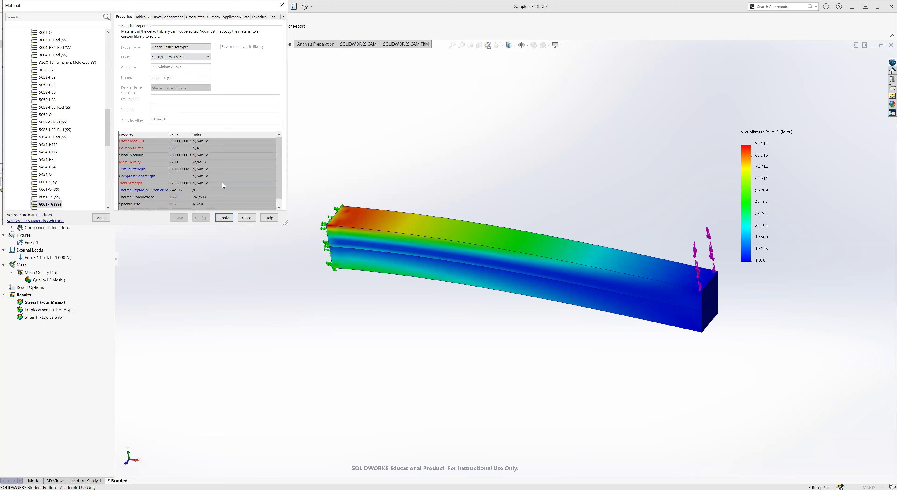
left_click(247, 218)
Step: Review the first body's Plain Carbon Steel properties in SI - N/mm^2 (MPa) units, close them and inspect the bar's stress plot
right_click(81, 205)
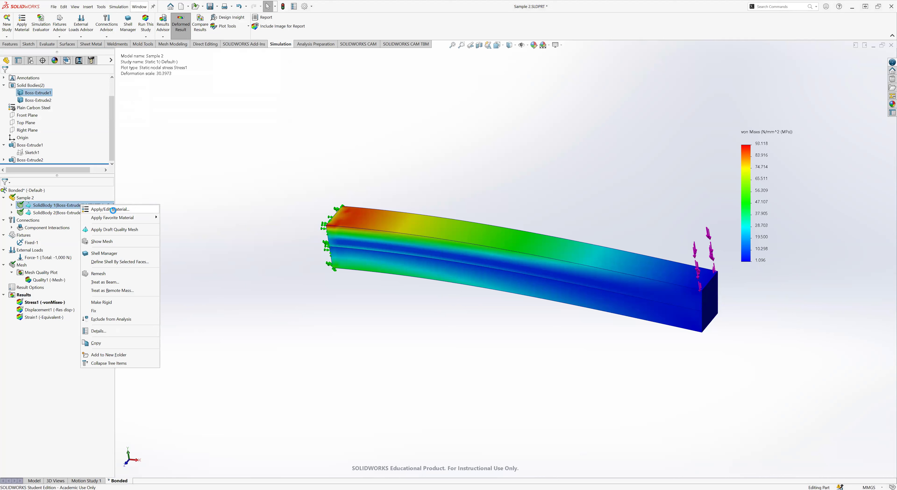
left_click(113, 209)
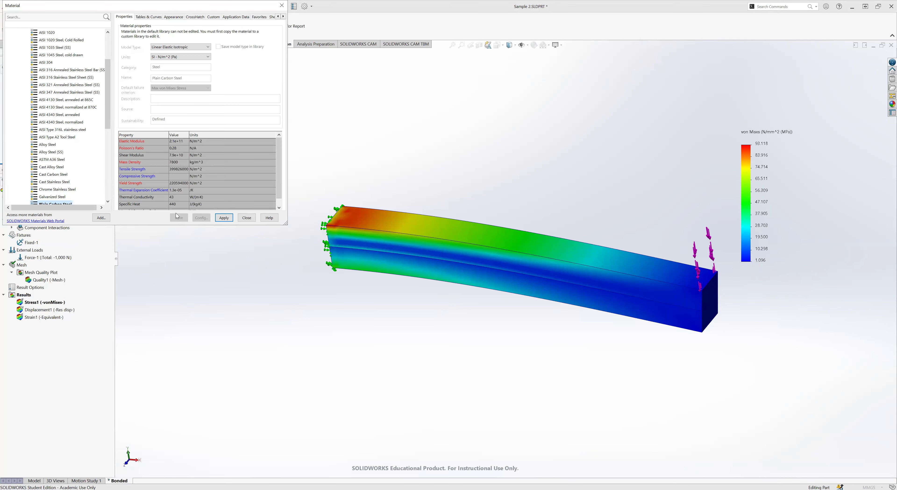
left_click(176, 56)
left_click(174, 77)
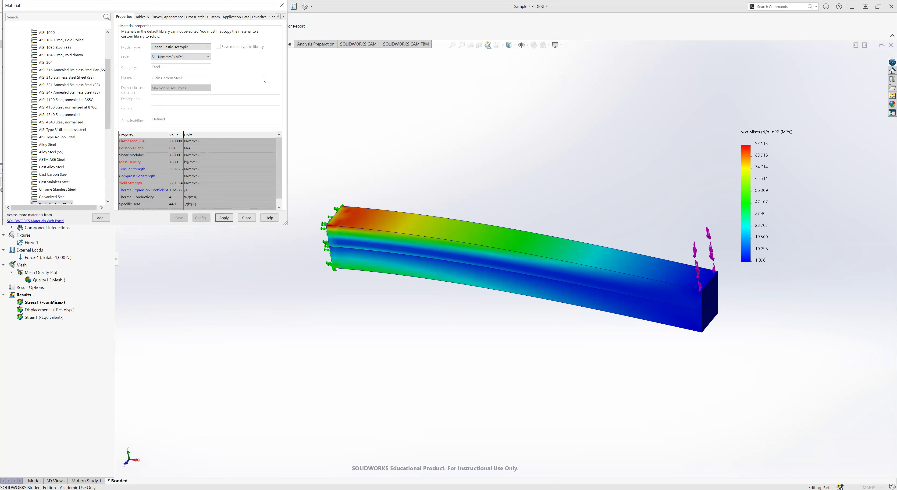
left_click(255, 219)
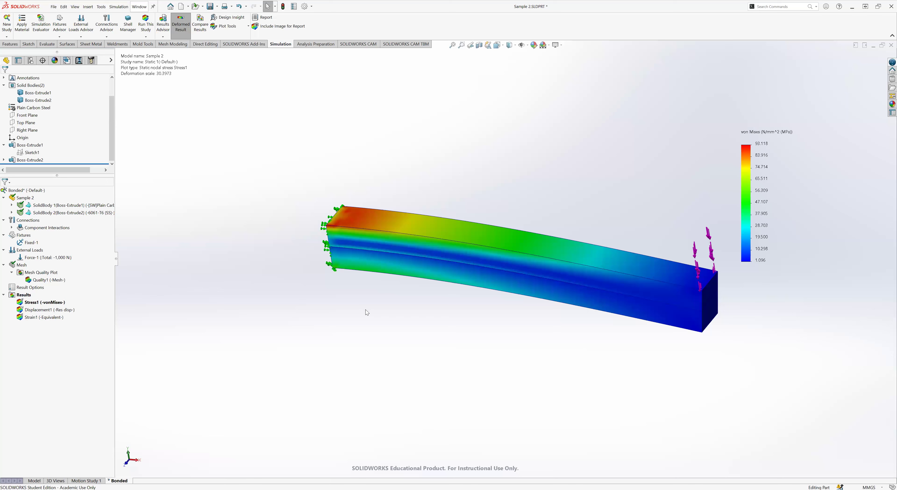
middle_click_drag(375, 342, 346, 302)
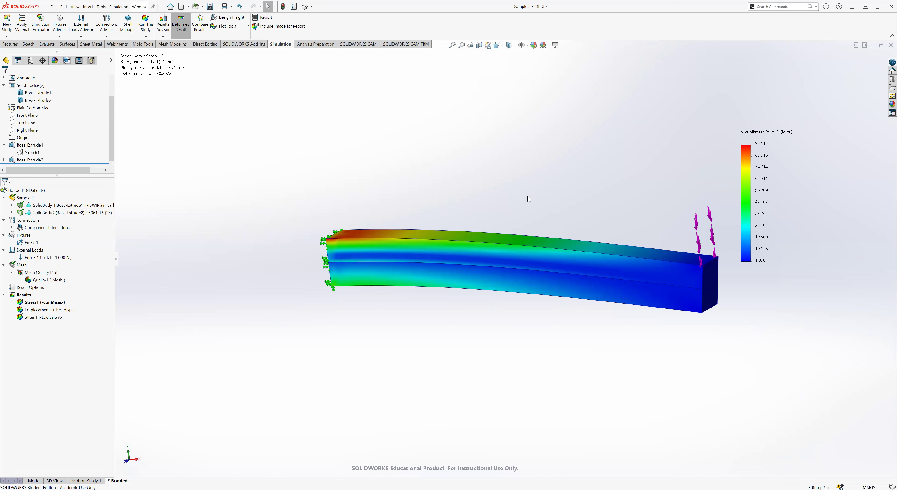
middle_click_drag(526, 194, 537, 206)
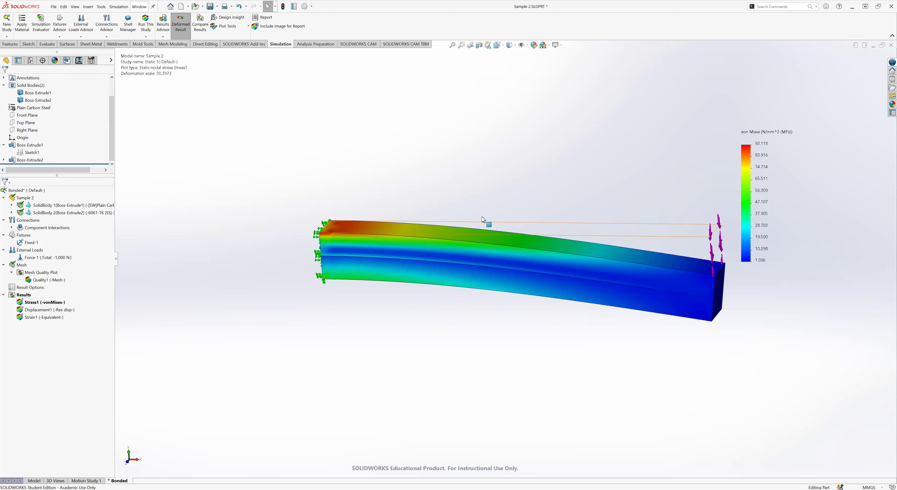
Step: Copy the Bonded study into a new static study named Contact, using the Default configuration
middle_click_drag(491, 177, 400, 284)
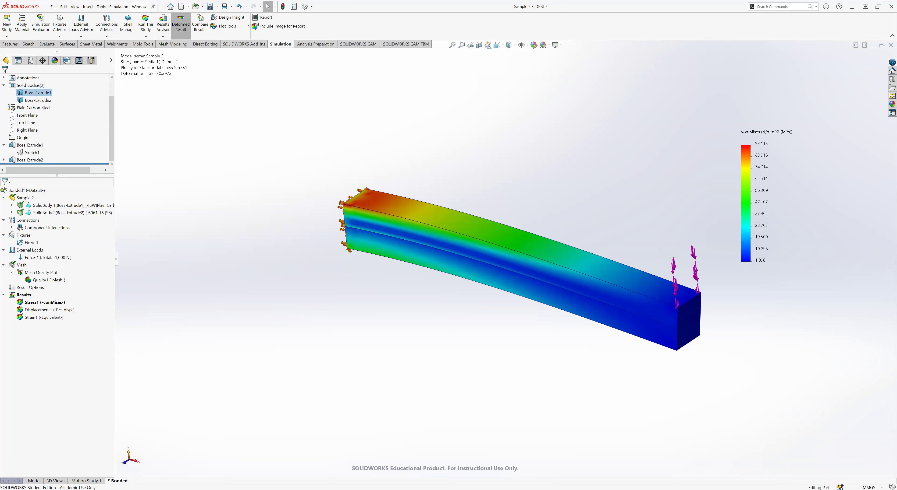
right_click(118, 481)
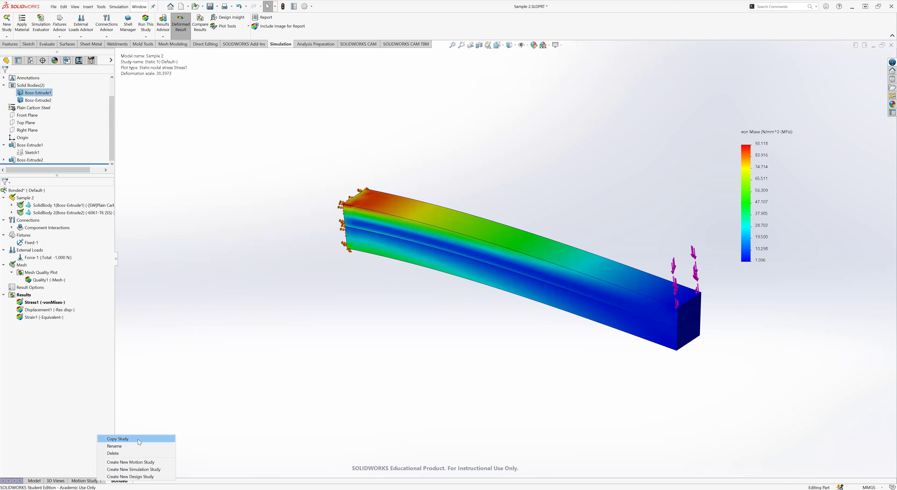
left_click(117, 439)
triple_click(19, 147)
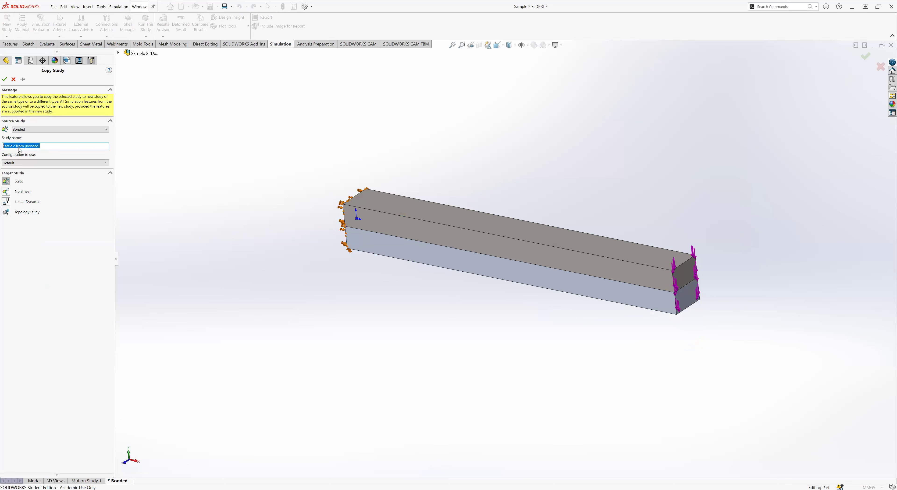
type("C")
type("tacton")
left_click(4, 79)
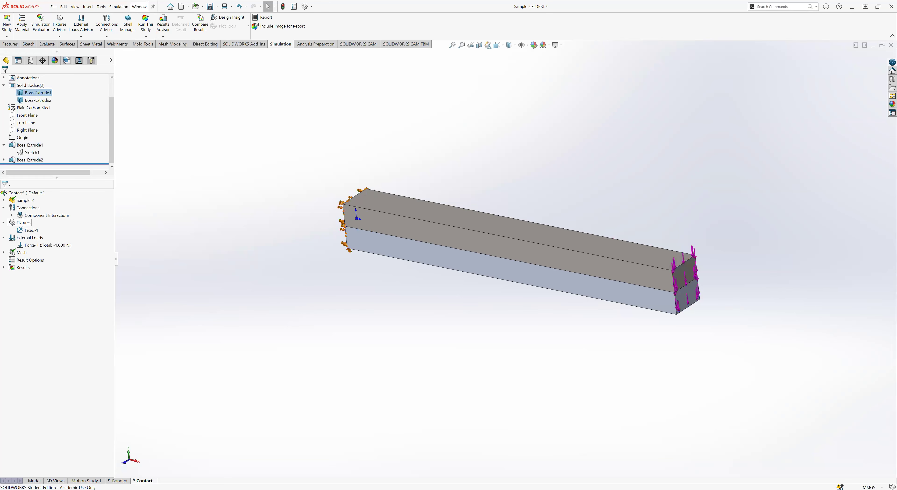
Step: Expand the Contact study's component interactions and review the global interaction and the available interaction commands
left_click(12, 216)
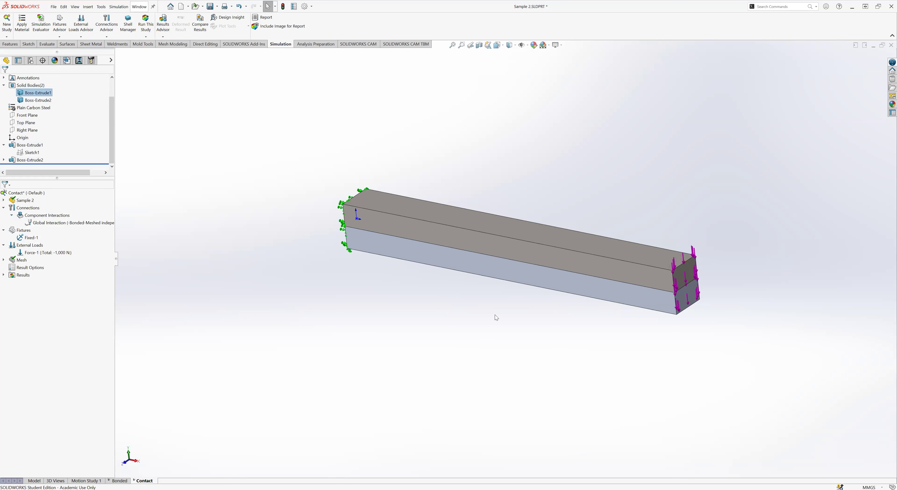
left_click(82, 226)
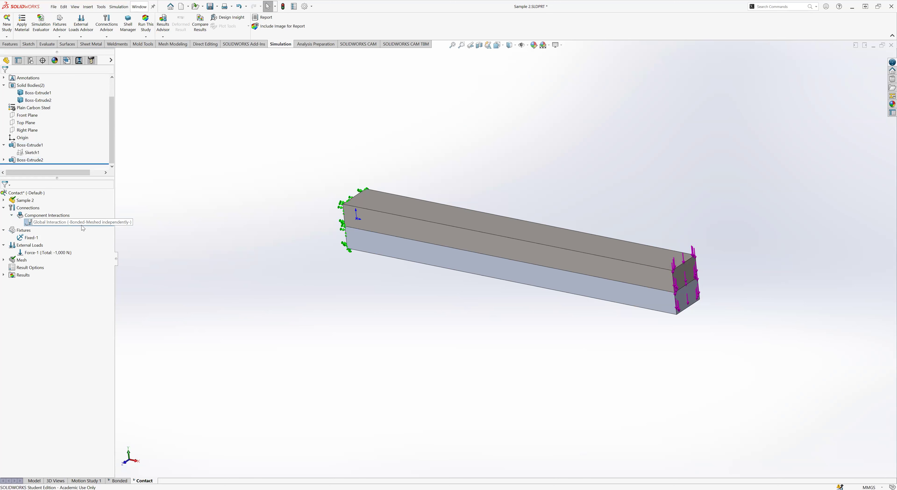
right_click(81, 225)
left_click(204, 275)
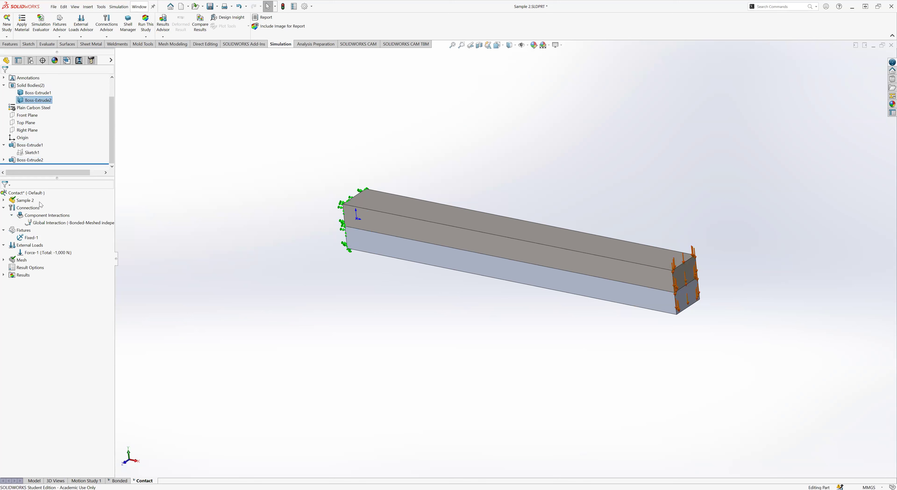
right_click(41, 216)
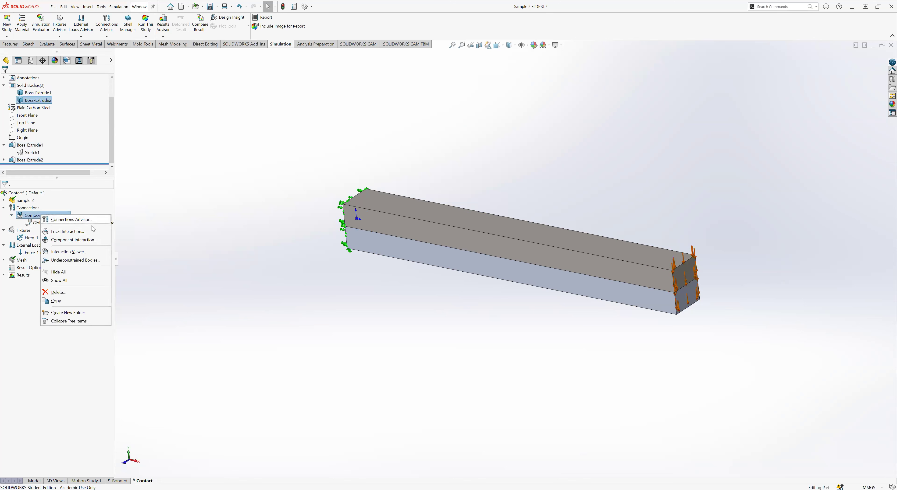
left_click(189, 242)
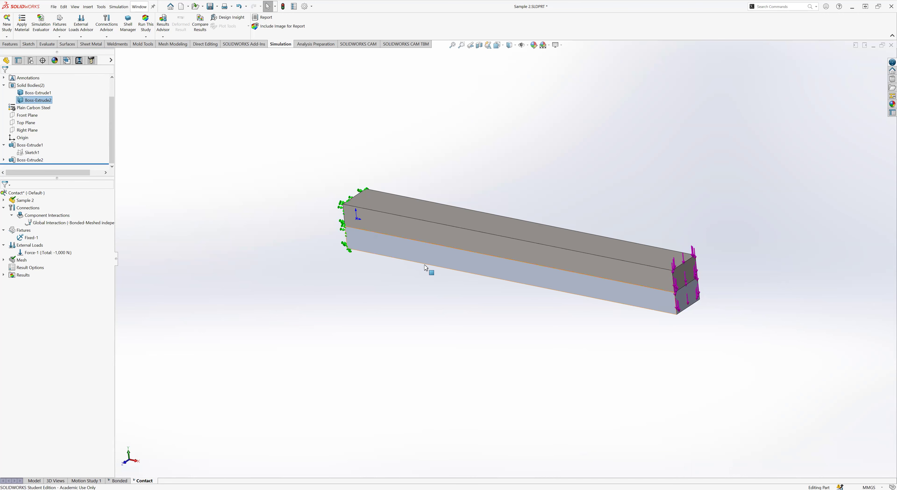
scroll(427, 270, "down", 2)
scroll(540, 315, "up", 1)
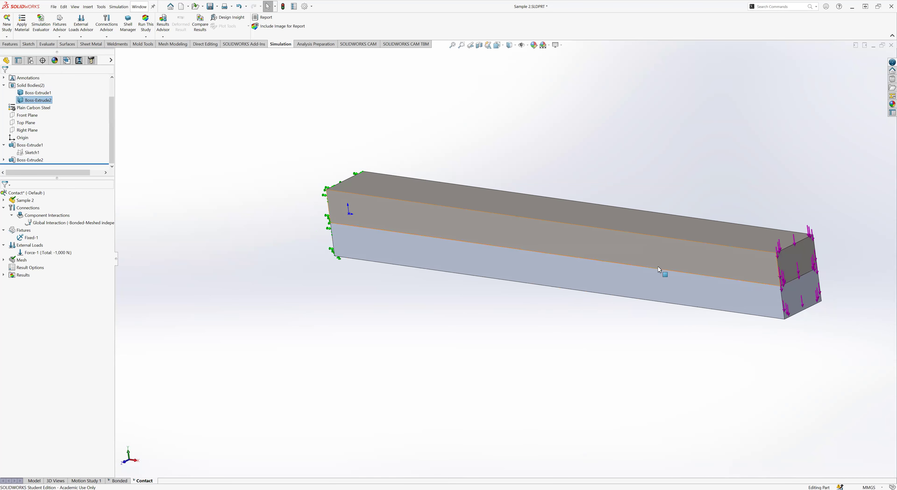
scroll(485, 211, "up", 2)
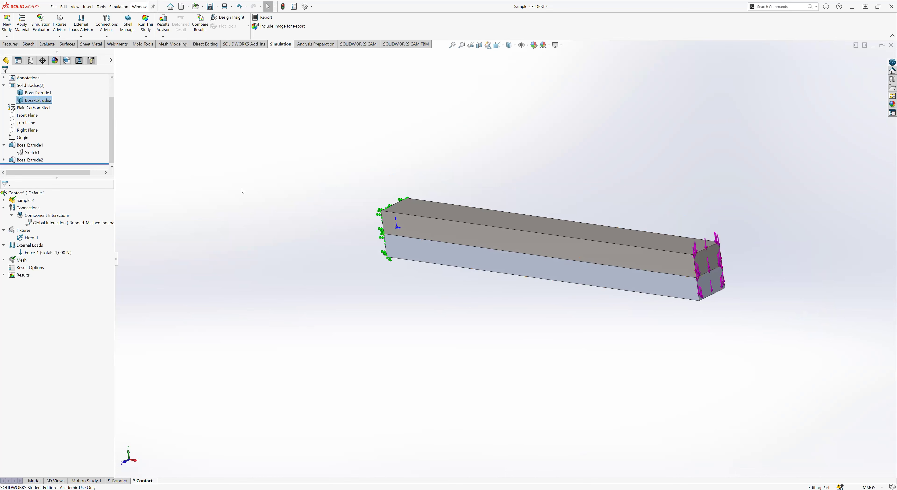
Step: Create an exploded view of the Default configuration, moving the upper body about 60 mm upward away from the lower body
left_click(30, 60)
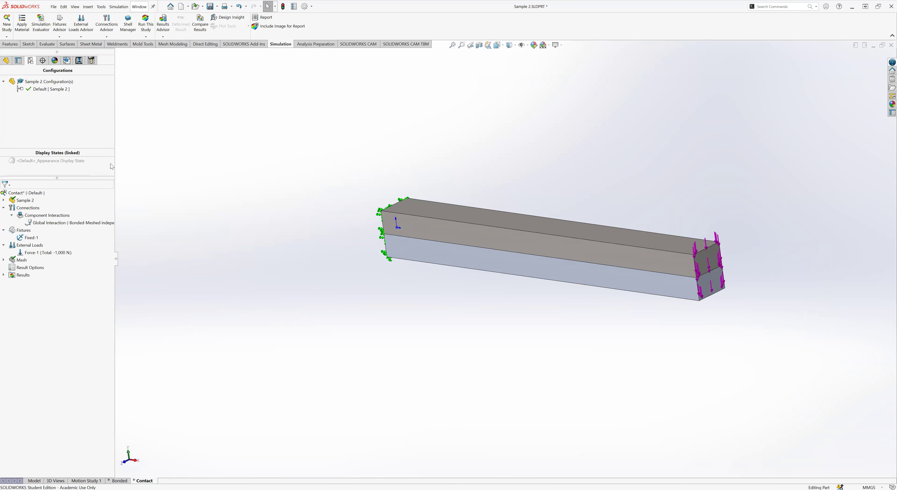
right_click(53, 90)
left_click(84, 94)
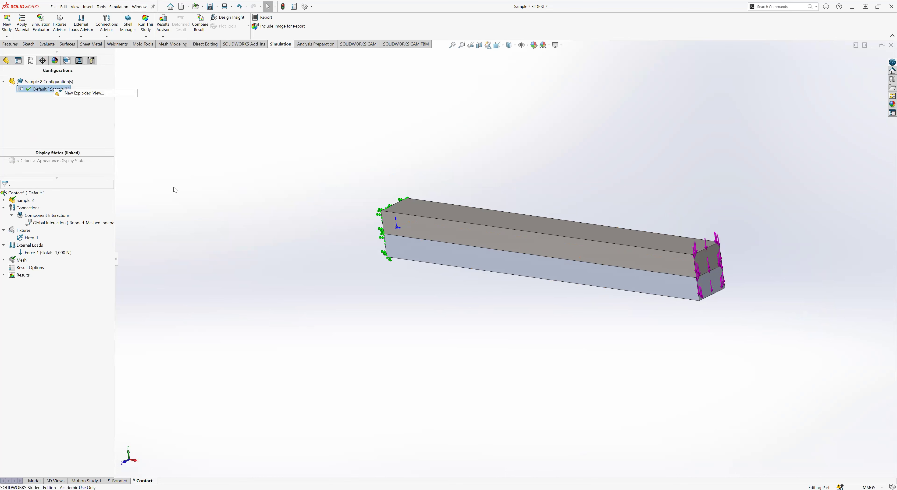
left_click(500, 266)
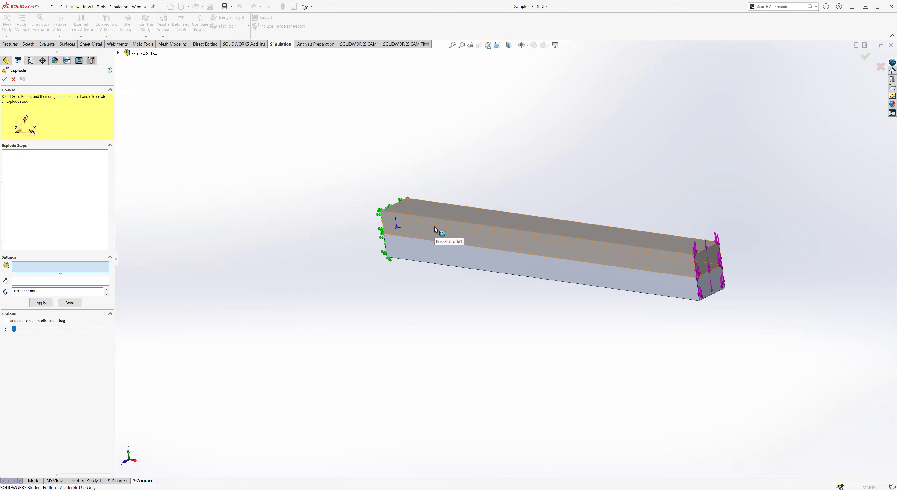
left_click(435, 227)
left_click_drag(689, 218, 687, 126)
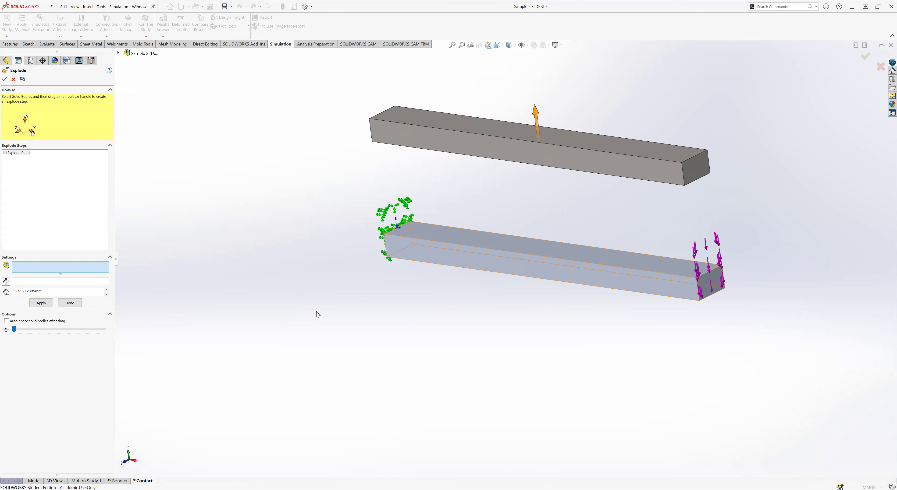
left_click(4, 80)
Step: Collapse the exploded view and explode the two bodies again
left_click(11, 89)
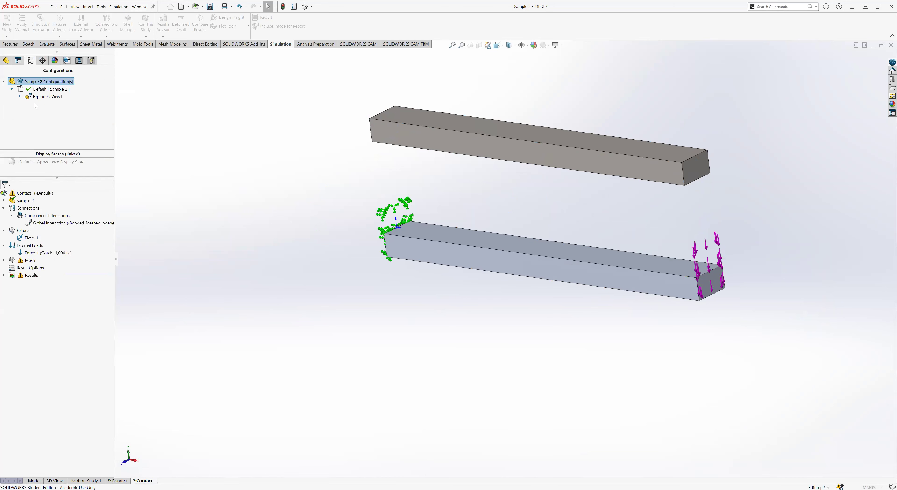
left_click(39, 98)
double_click(40, 100)
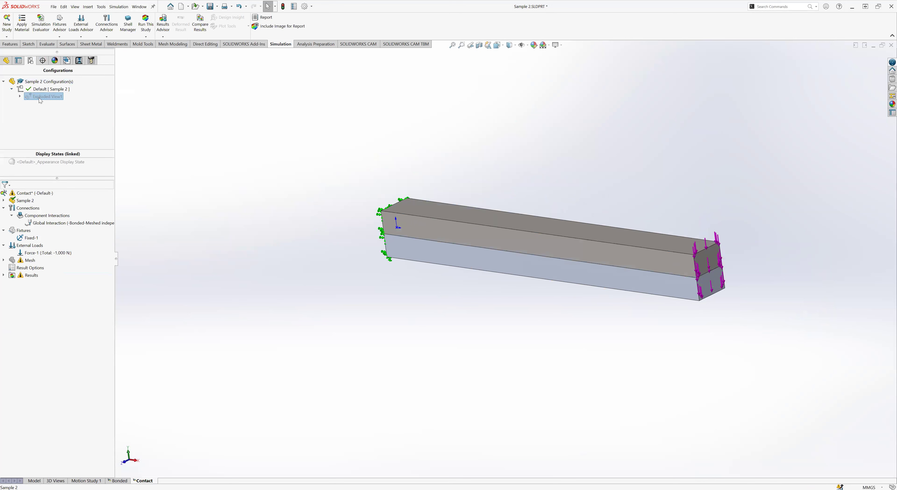
double_click(39, 101)
Step: Examine the facing surfaces between the two separated bodies from below and above
scroll(438, 165, "up", 3)
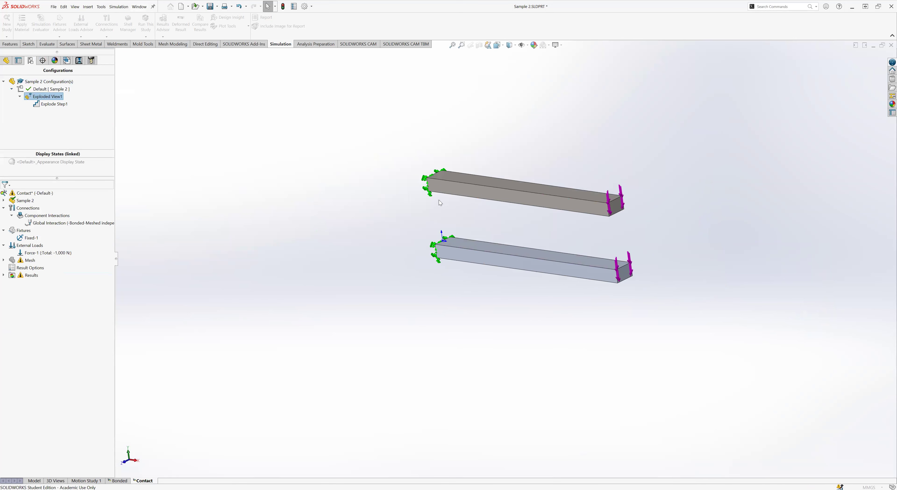
middle_click_drag(416, 234, 442, 168)
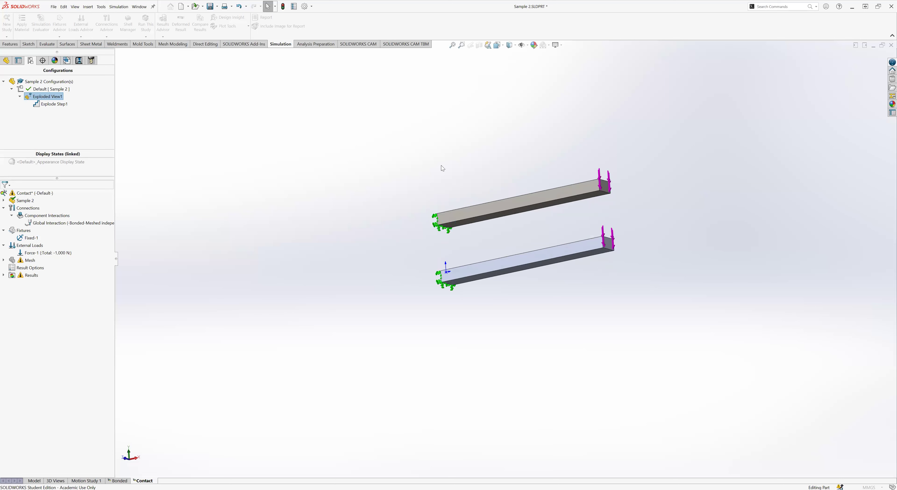
middle_click_drag(517, 224, 529, 223)
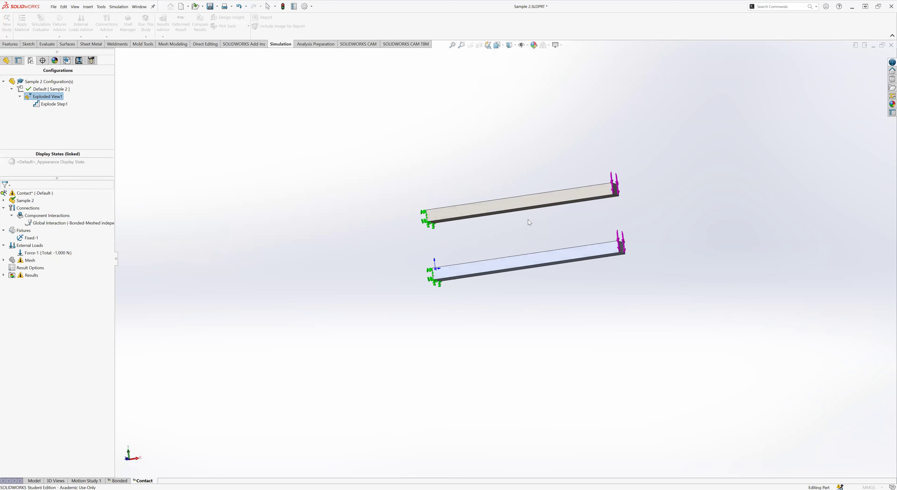
middle_click_drag(444, 233, 439, 265)
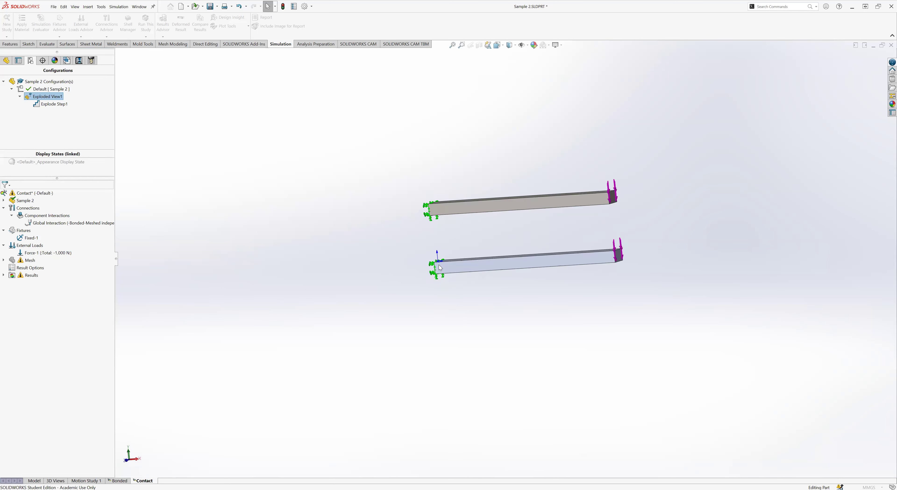
scroll(439, 262, "down", 5)
middle_click_drag(500, 265, 472, 223)
left_click(447, 115)
left_click(473, 224)
left_click(420, 360)
middle_click_drag(420, 360, 437, 211)
scroll(408, 239, "up", 5)
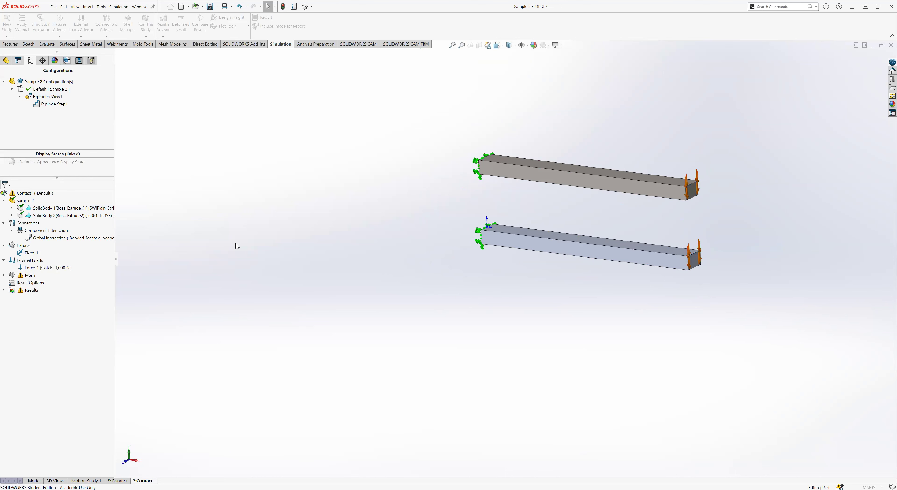
middle_click_drag(236, 243, 232, 250)
left_click_drag(51, 179, 50, 52)
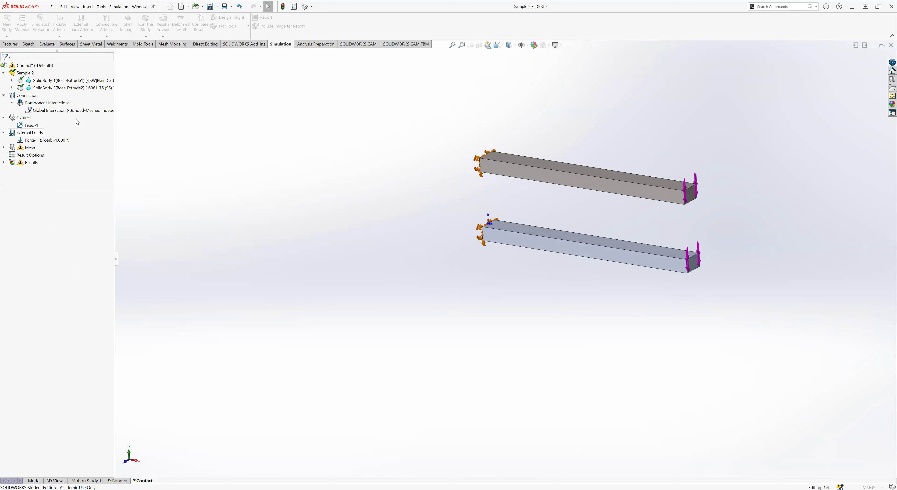
left_click(36, 103)
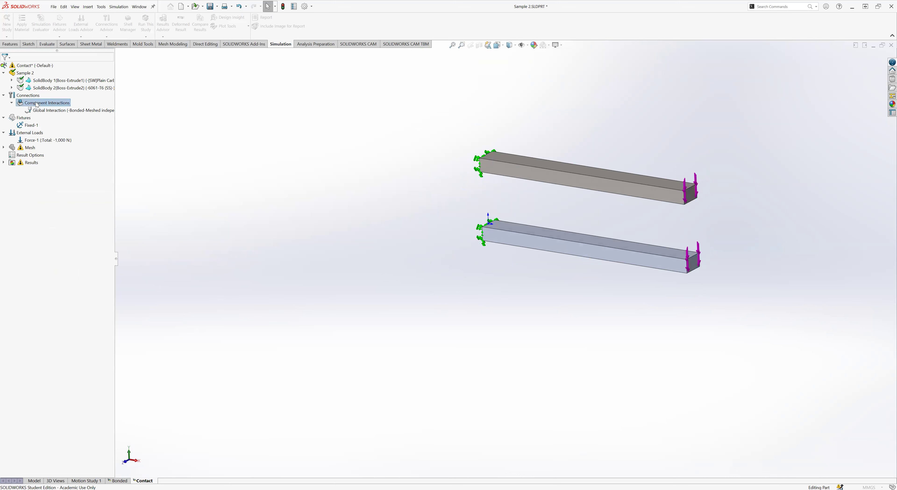
left_click(205, 125)
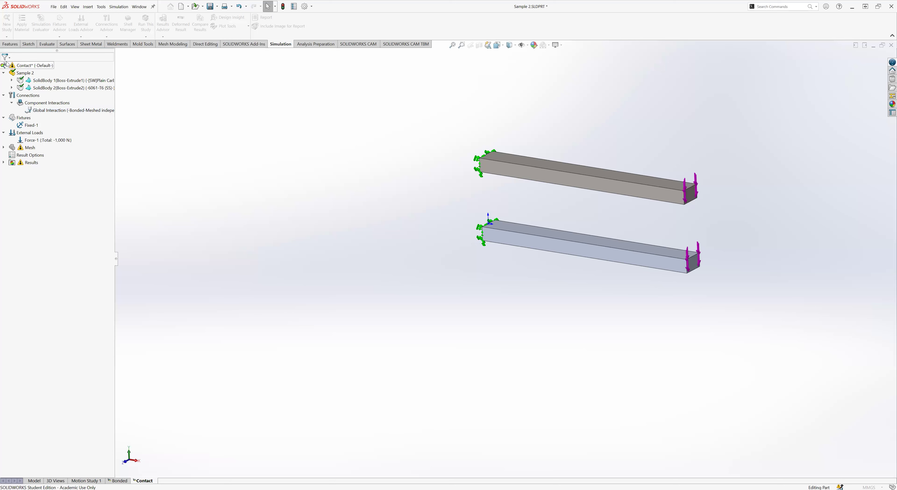
left_click(34, 104)
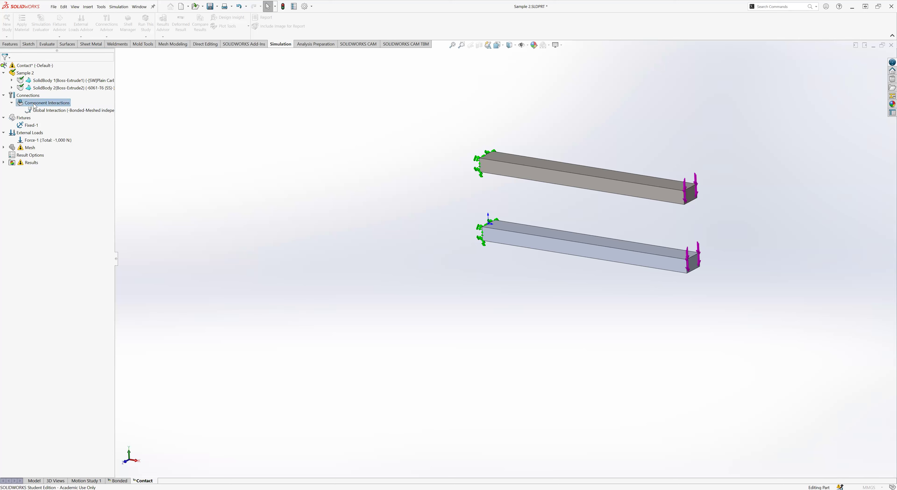
left_click(212, 130)
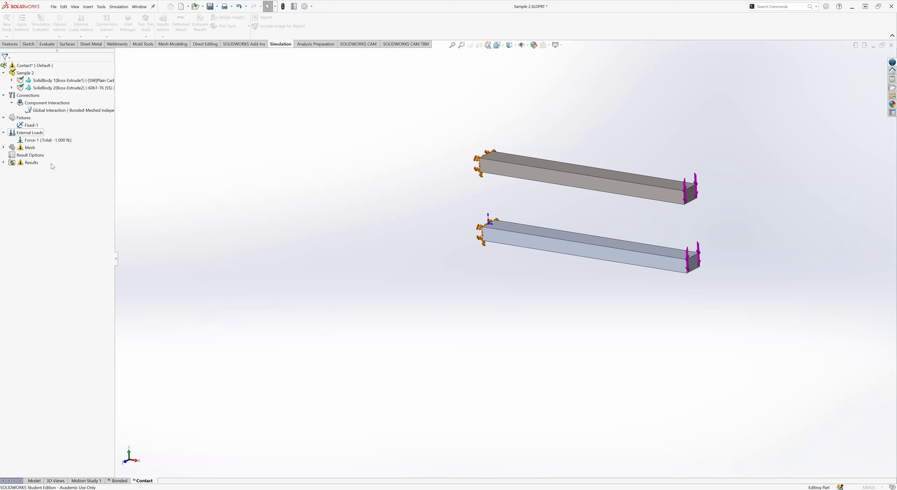
left_click_drag(56, 50, 57, 156)
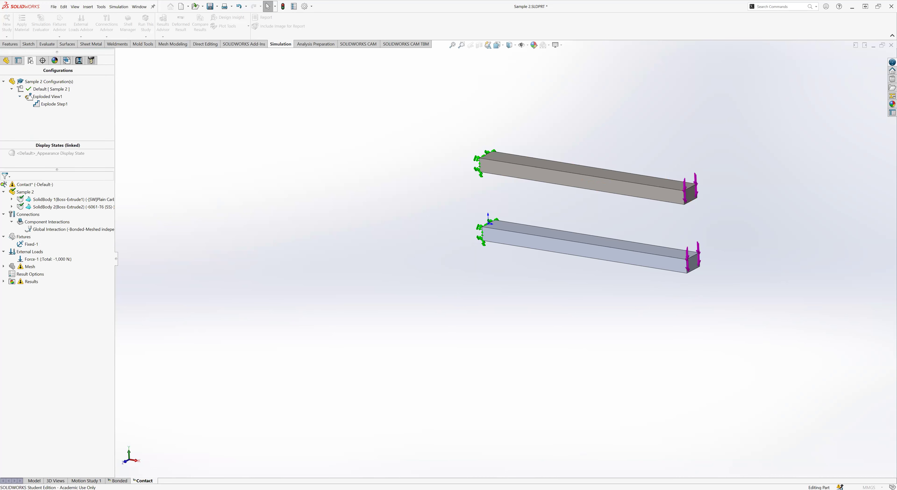
Step: Toggle the exploded view, highlight the Plain Carbon Steel body and leave the model collapsed
left_click(20, 97)
double_click(36, 96)
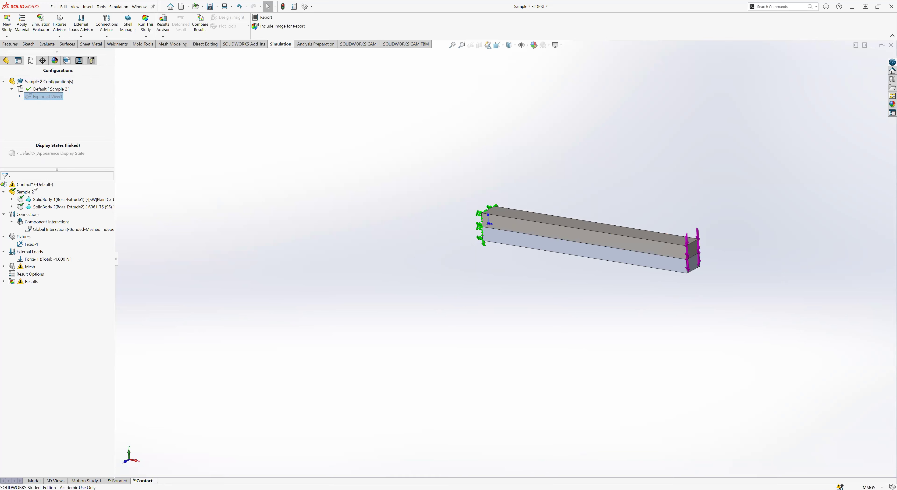
double_click(48, 97)
left_click(60, 199)
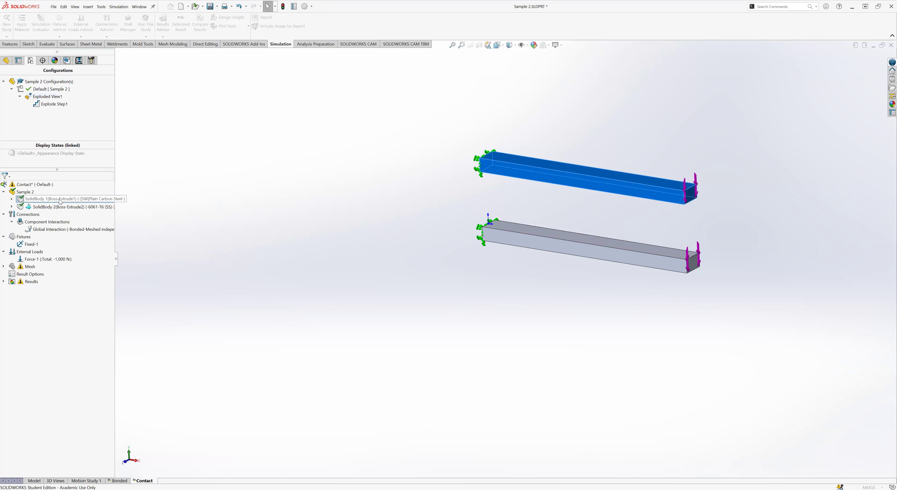
left_click(42, 97)
right_click(36, 97)
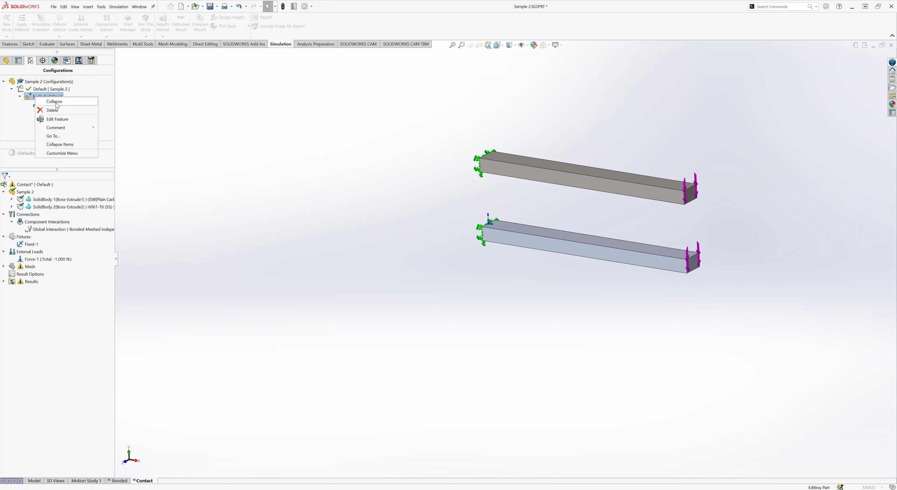
left_click(56, 103)
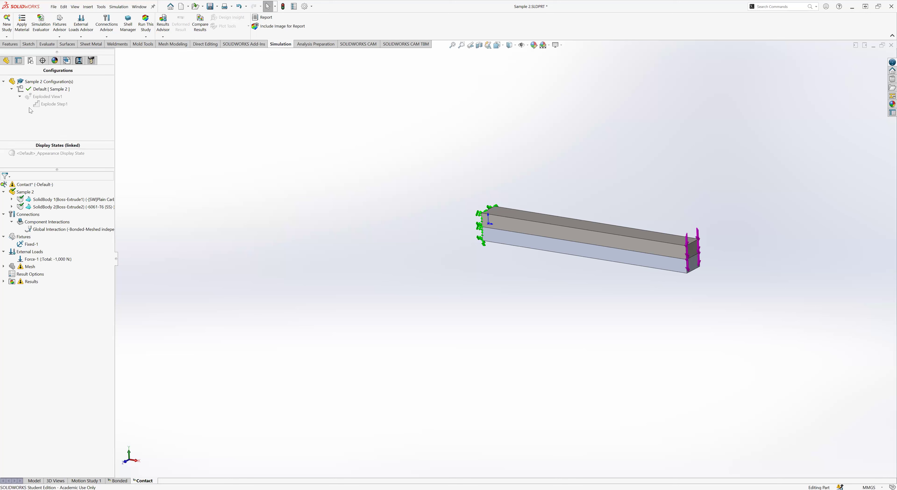
right_click(52, 153)
left_click(179, 128)
right_click(27, 150)
left_click(140, 124)
left_click(19, 97)
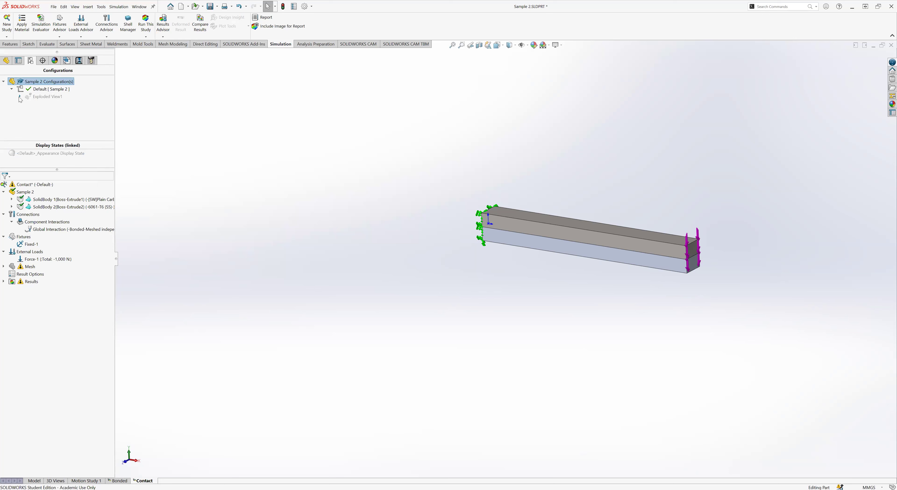
left_click(20, 97)
left_click(20, 97)
left_click(171, 103)
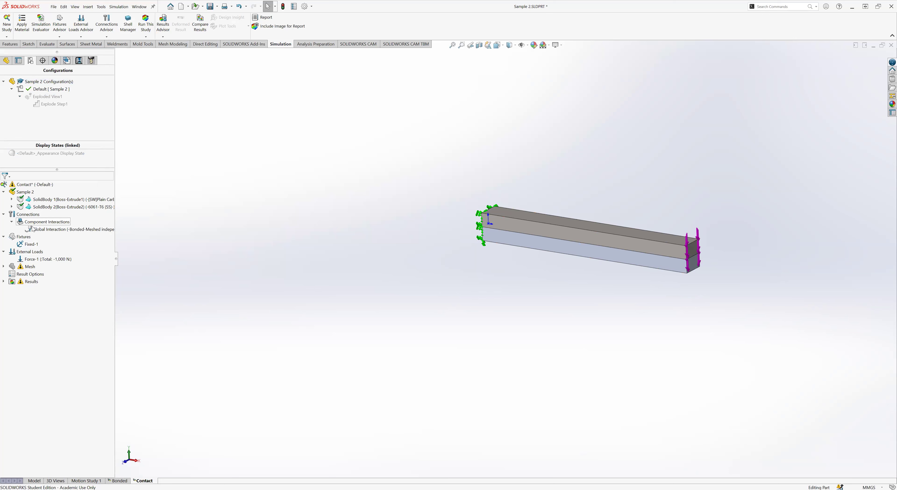
right_click(46, 225)
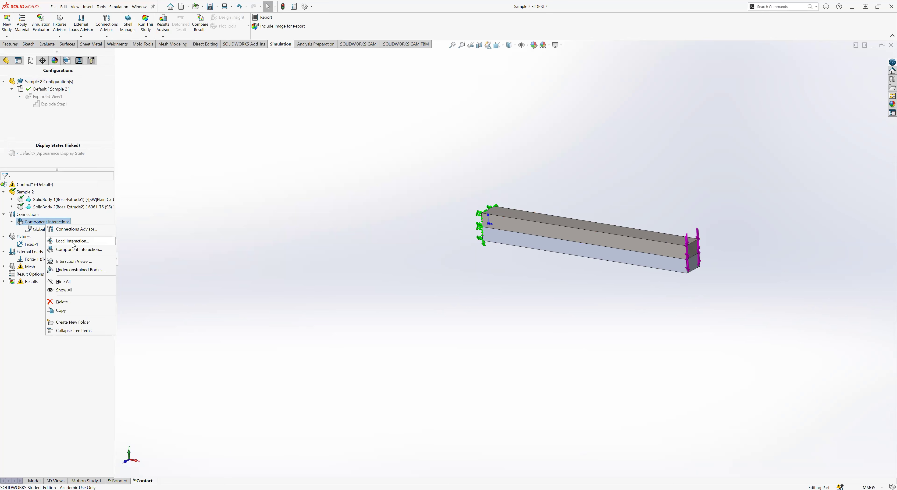
left_click(72, 241)
left_click(118, 53)
left_click(117, 53)
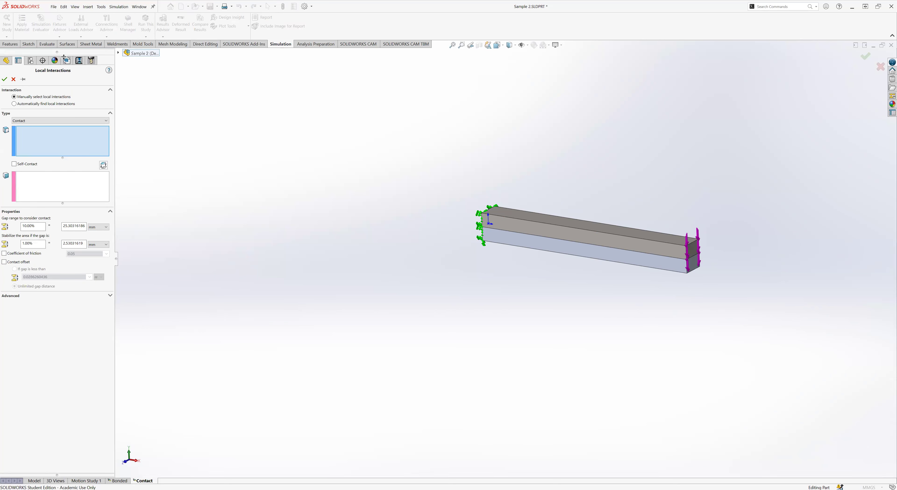
left_click_drag(64, 57, 61, 174)
left_click(31, 56)
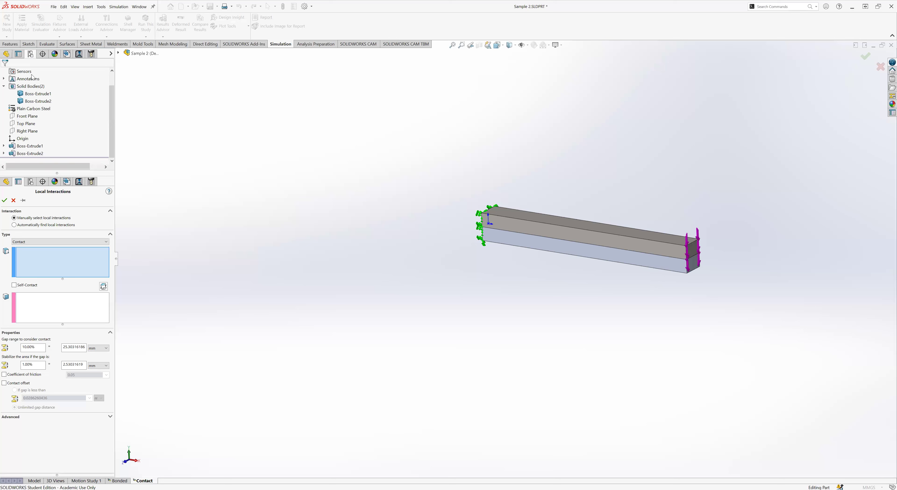
double_click(35, 92)
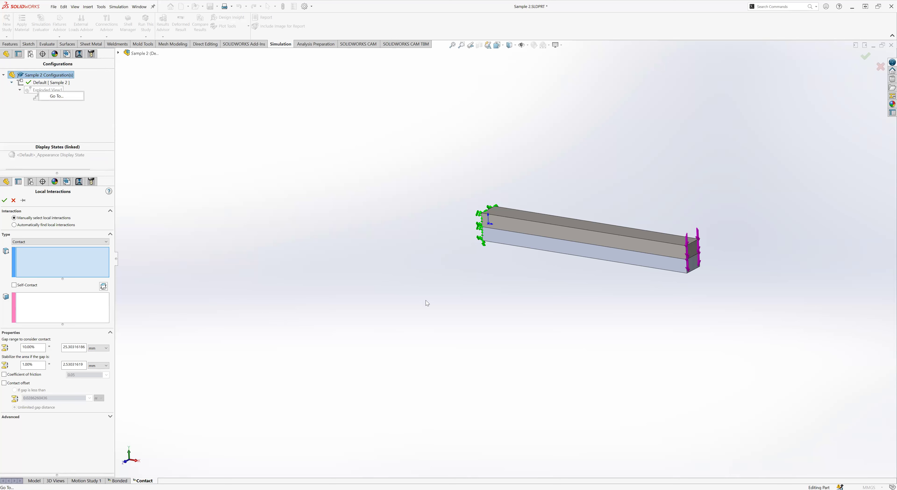
key("ctrl+f")
left_click(490, 253)
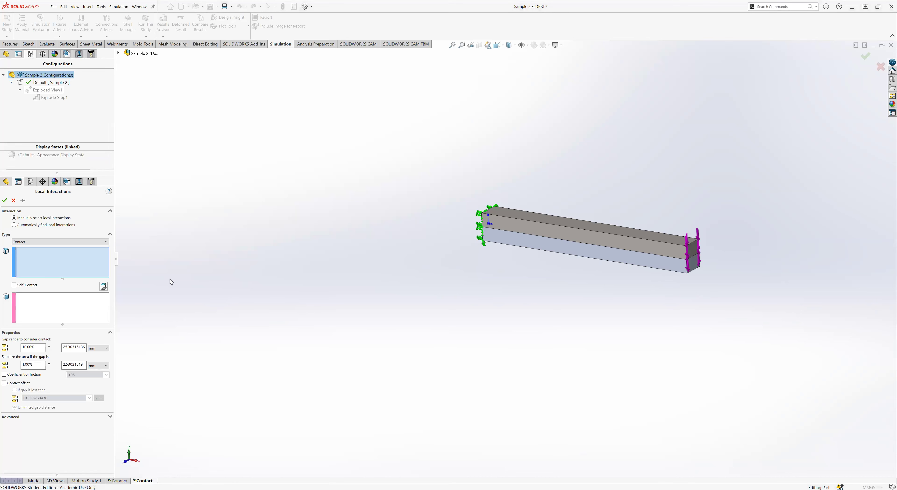
left_click(4, 75)
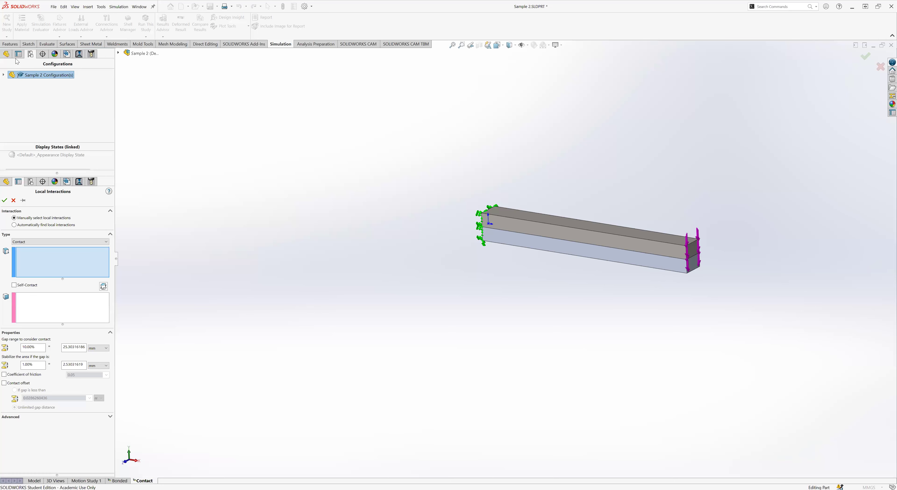
left_click(13, 200)
Step: Delete the exploded view from the Default configuration
left_click(37, 99)
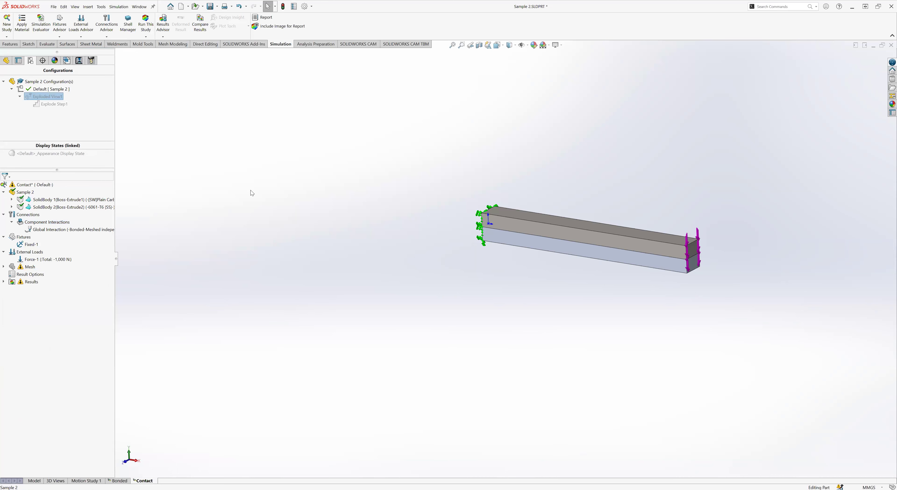
key("Delete")
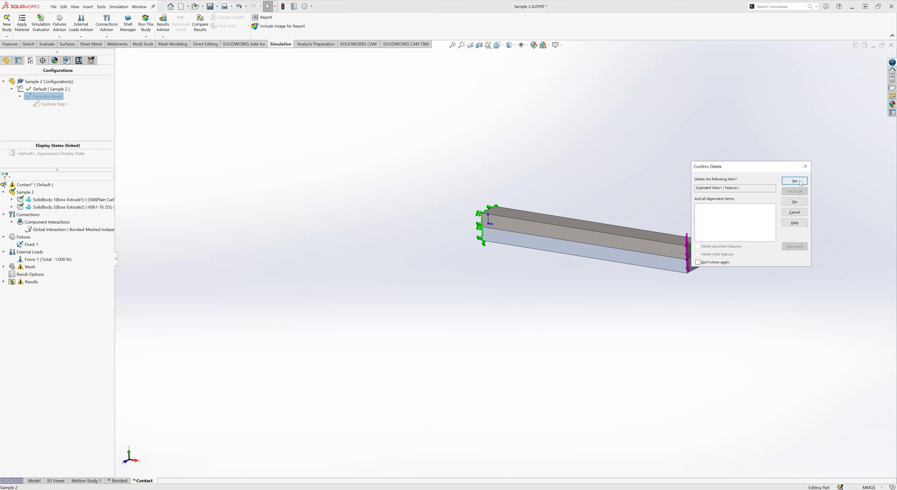
left_click(795, 181)
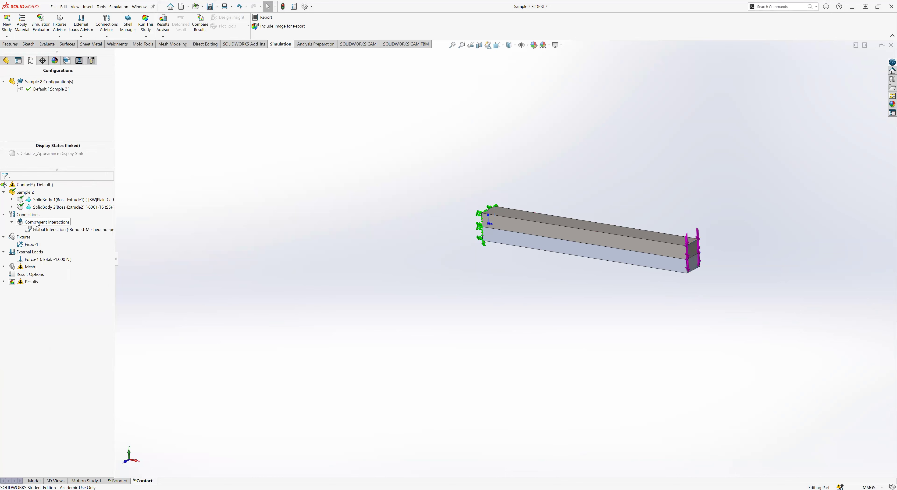
Step: Set up a manually selected local interaction of type Contact in the Contact study
right_click(37, 223)
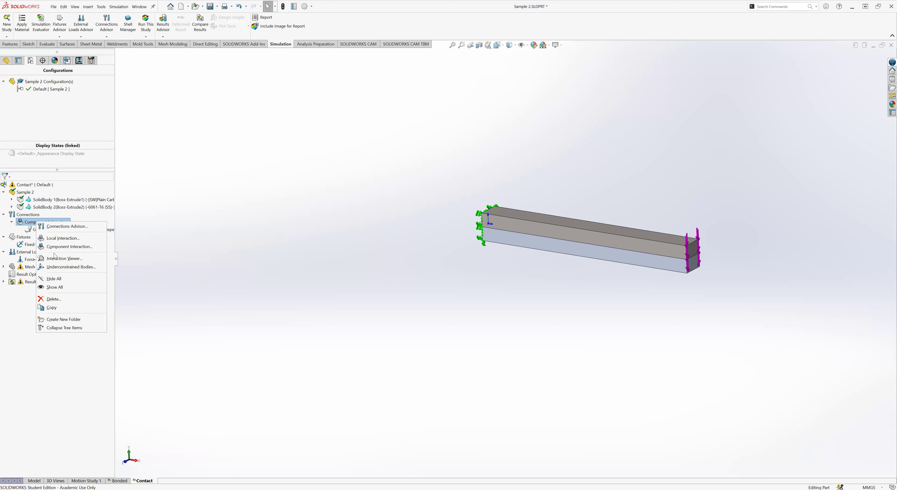
left_click(66, 239)
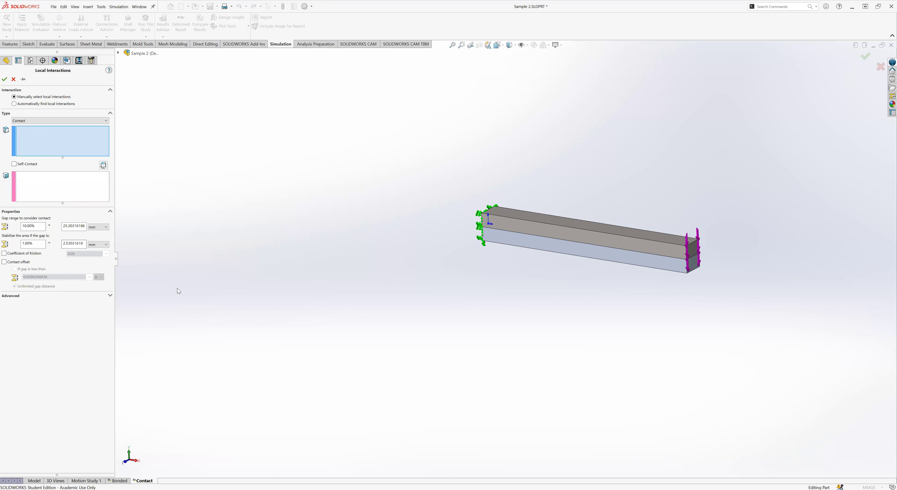
left_click(43, 121)
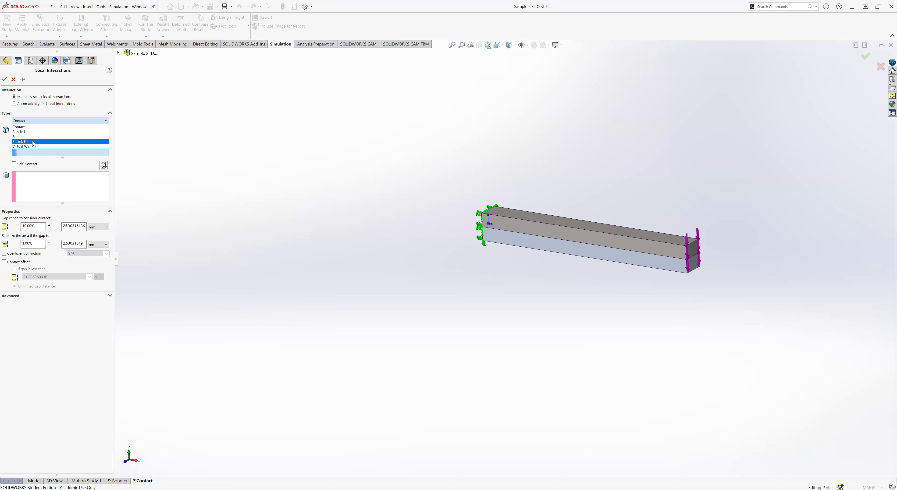
left_click(16, 126)
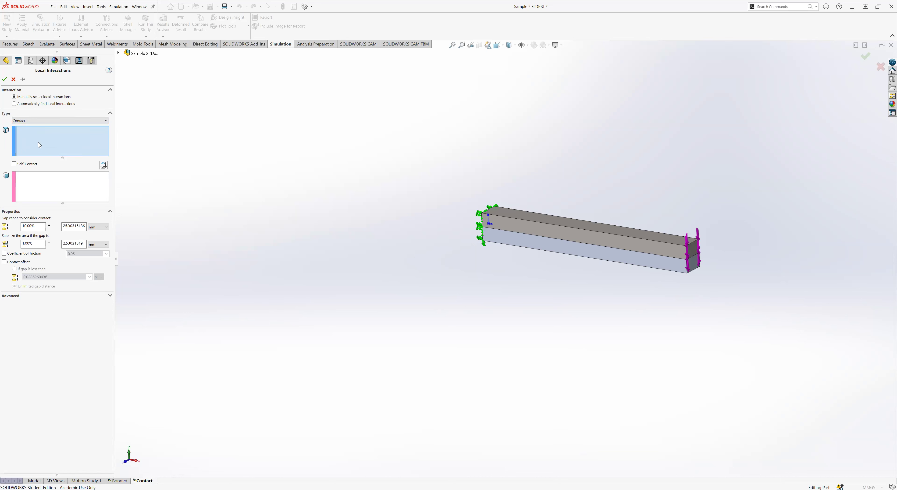
left_click(36, 187)
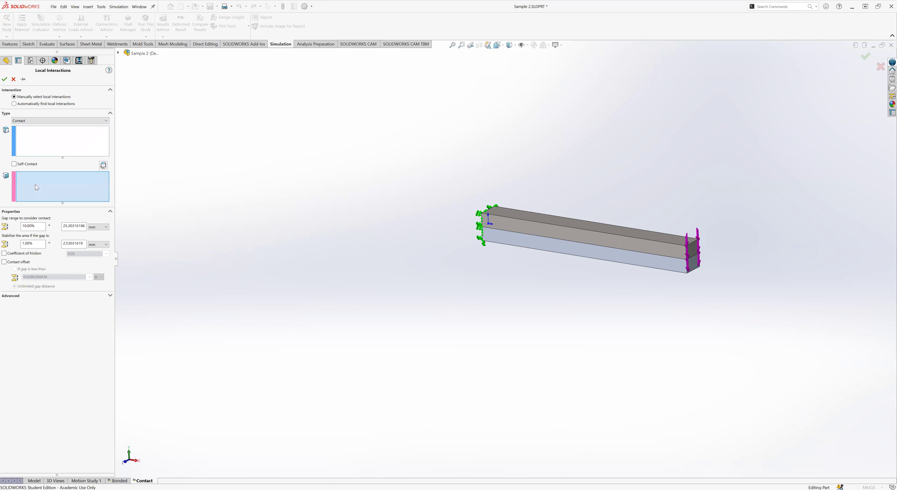
left_click(39, 147)
Step: Choose the hidden bottom face of the upper steel body, Boss-Extrude1, as the first contact set
scroll(429, 213, "down", 5)
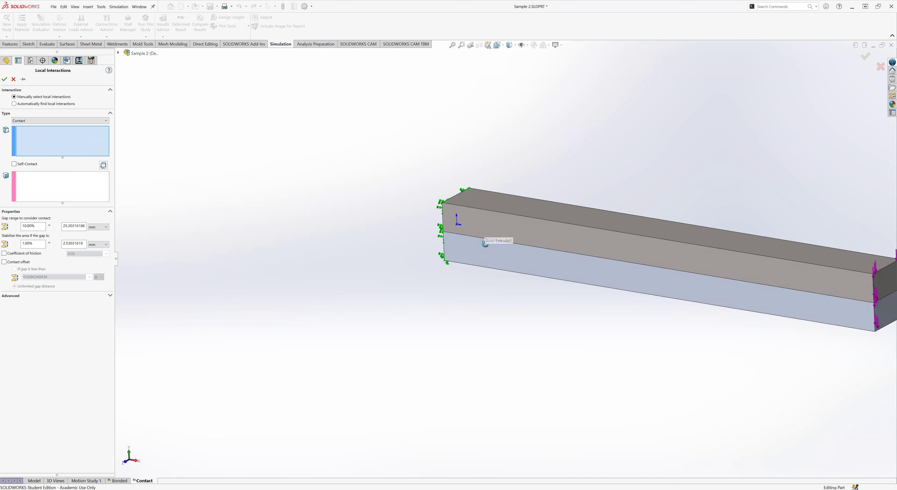
scroll(485, 219, "down", 2)
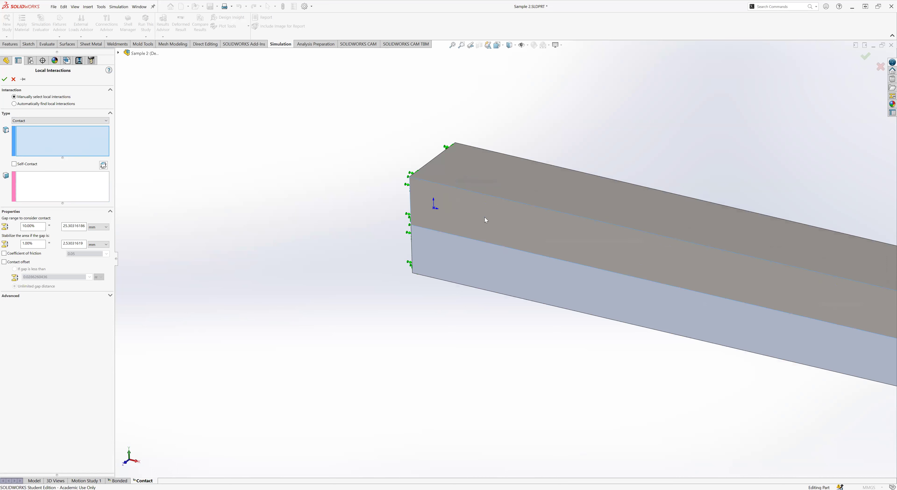
right_click(485, 216)
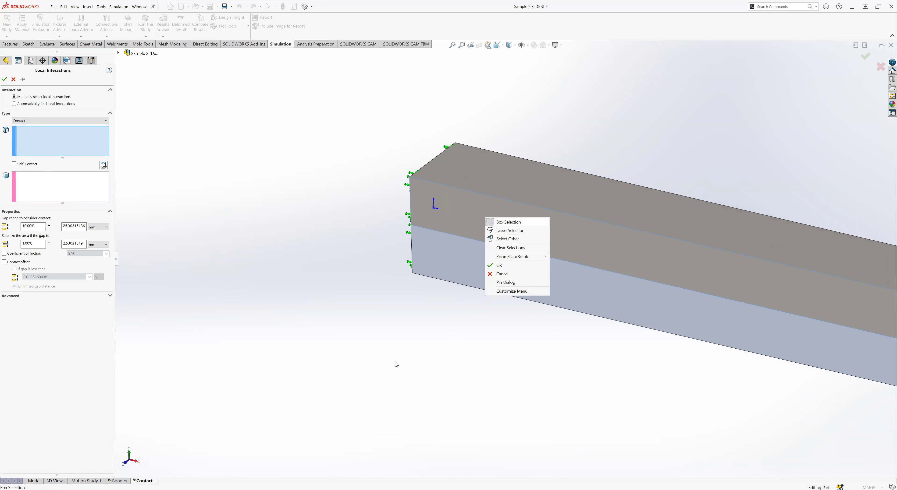
left_click(508, 222)
right_click(482, 226)
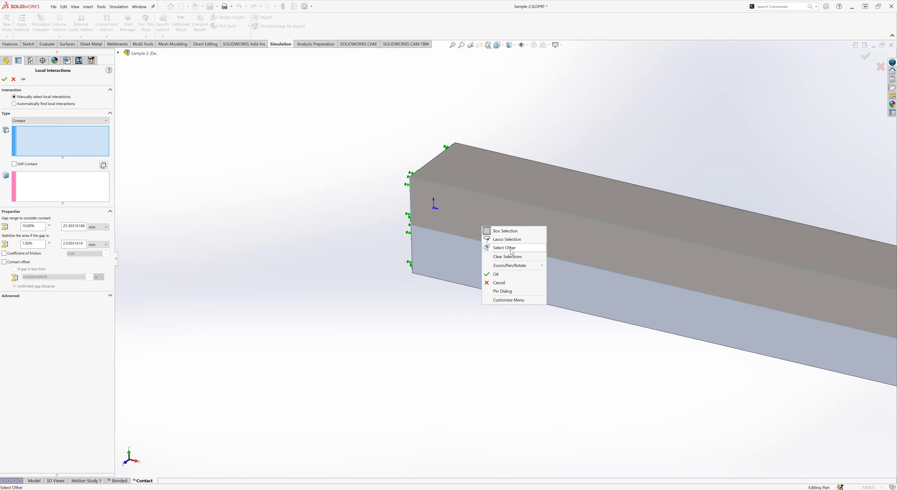
left_click(506, 232)
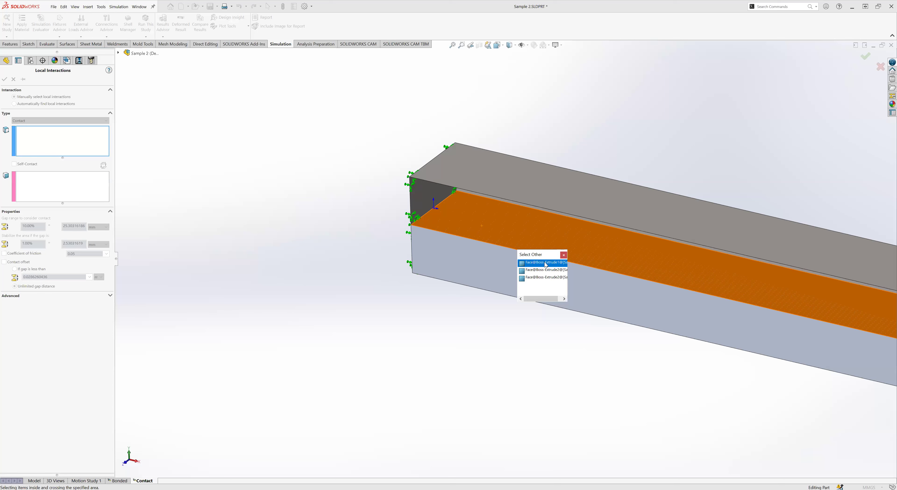
left_click(545, 264)
Step: Choose the hidden top face of the lower aluminium body, Boss-Extrude2, as the second contact set and create the interaction
right_click(474, 225)
left_click(496, 241)
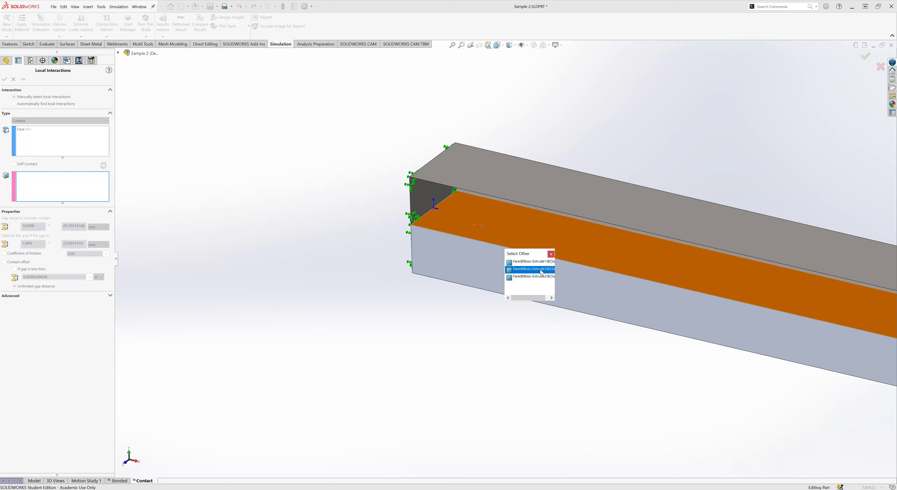
left_click(541, 270)
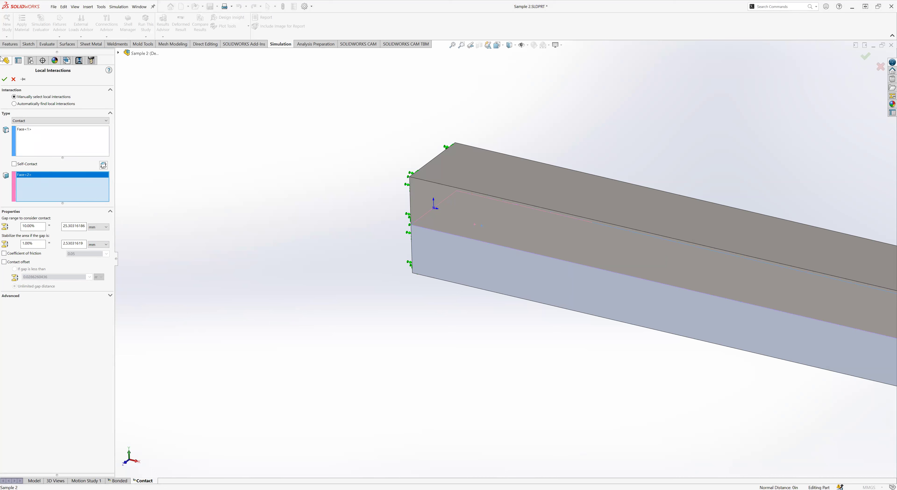
left_click(4, 79)
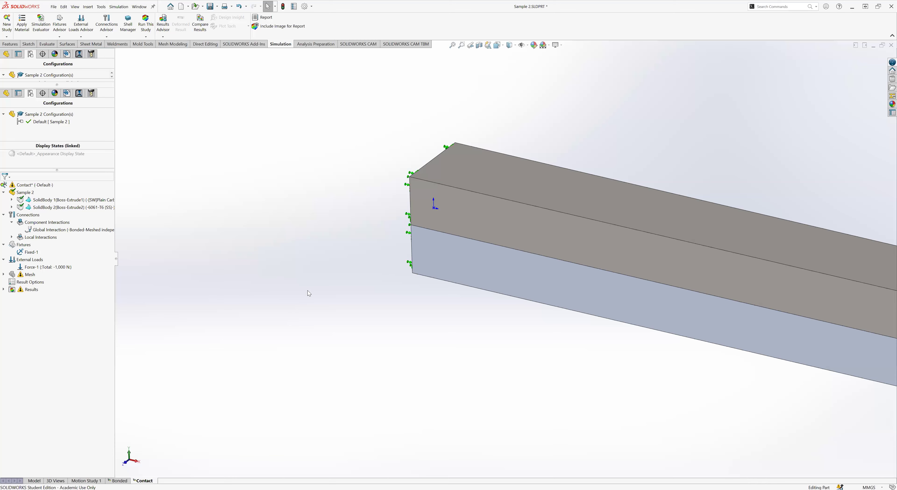
Step: Save the part and collapse the configuration area so the study tree fills the full height
scroll(515, 293, "up", 5)
scroll(641, 286, "down", 10)
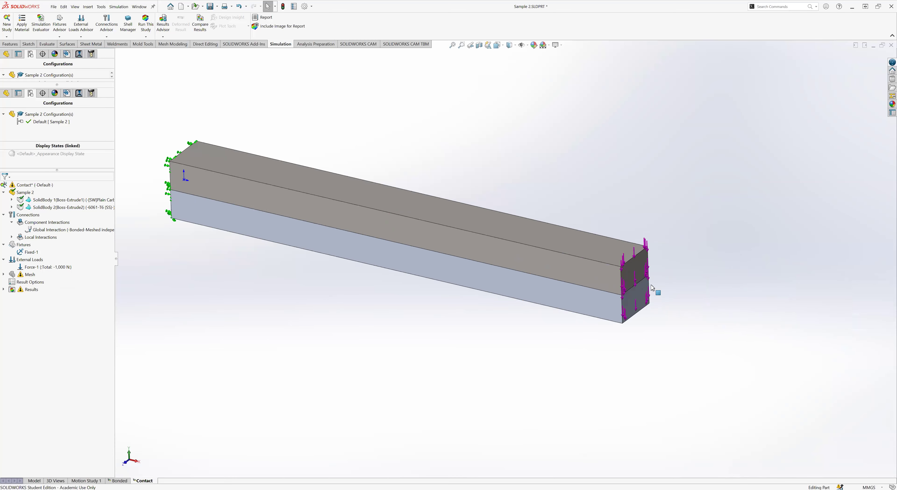
scroll(543, 296, "up", 5)
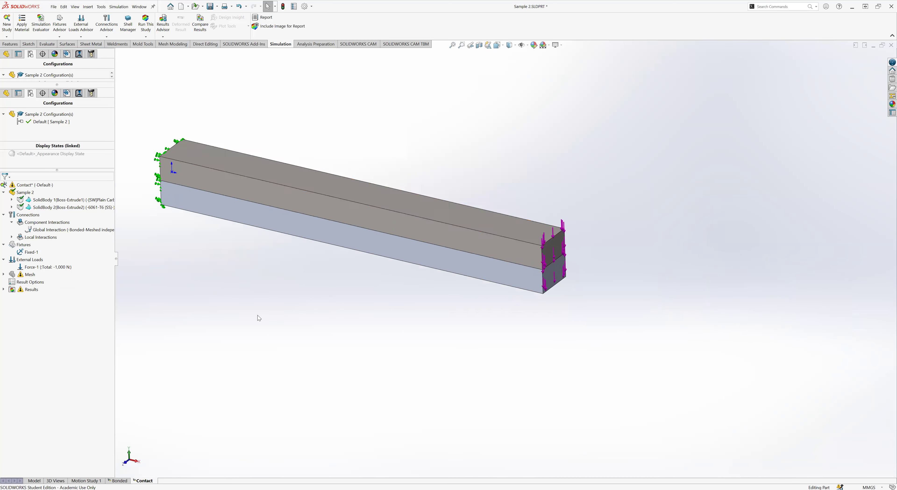
scroll(522, 263, "up", 1)
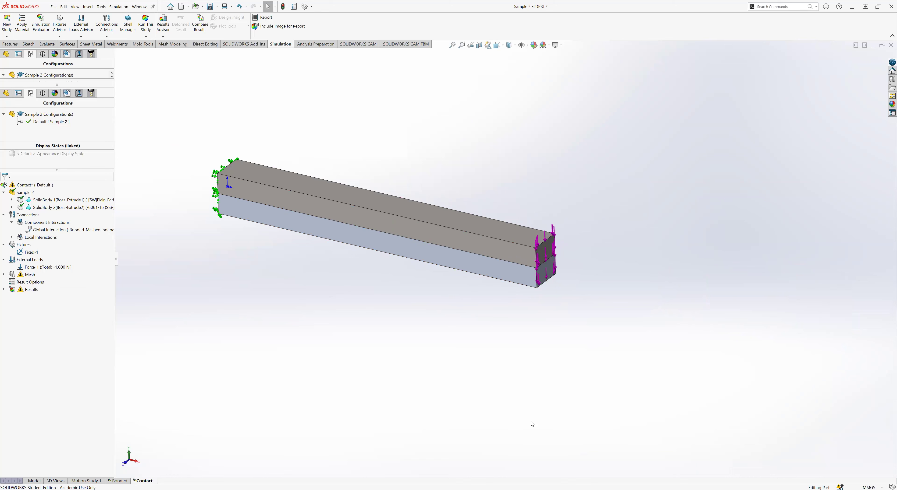
scroll(321, 197, "up", 3)
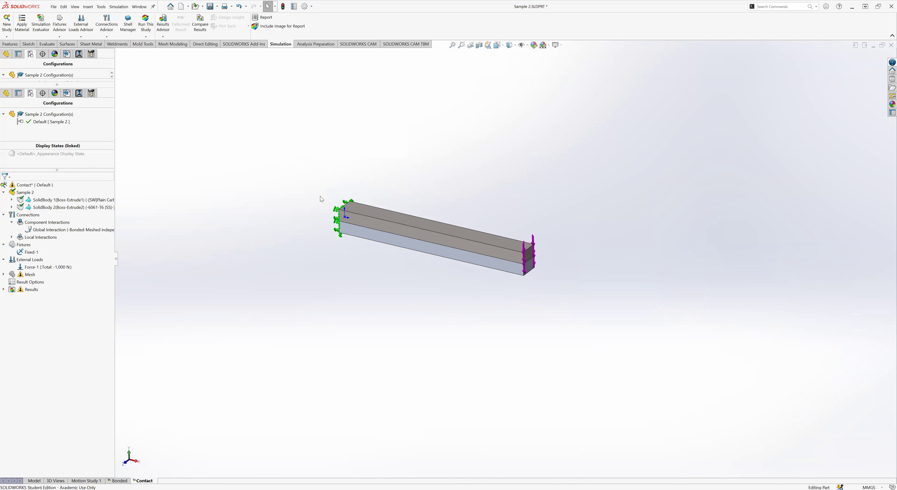
scroll(320, 196, "down", 3)
scroll(765, 340, "down", 2)
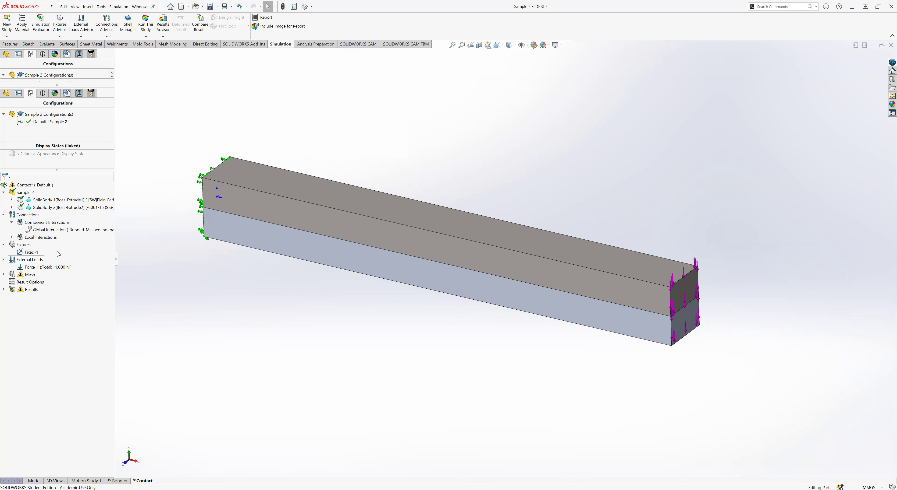
key("ctrl+s")
left_click_drag(60, 138, 60, 50)
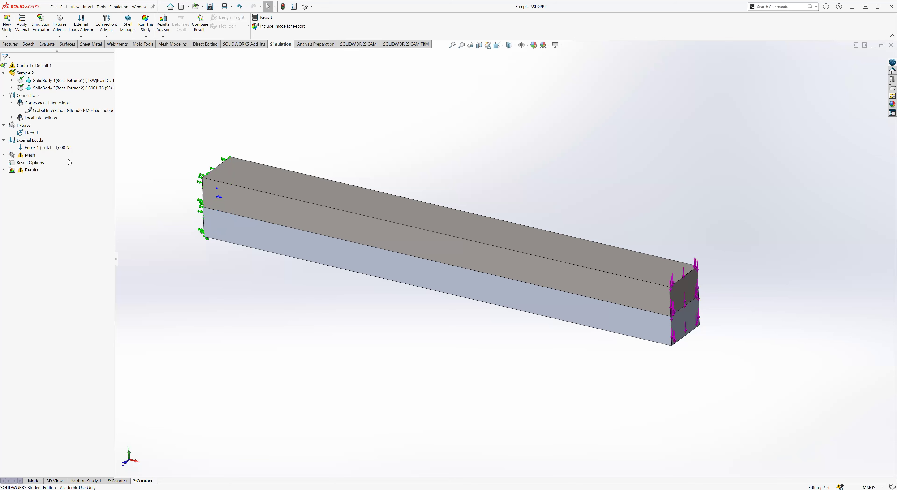
Step: Mesh and run the Contact study with the existing mesh settings
left_click(3, 155)
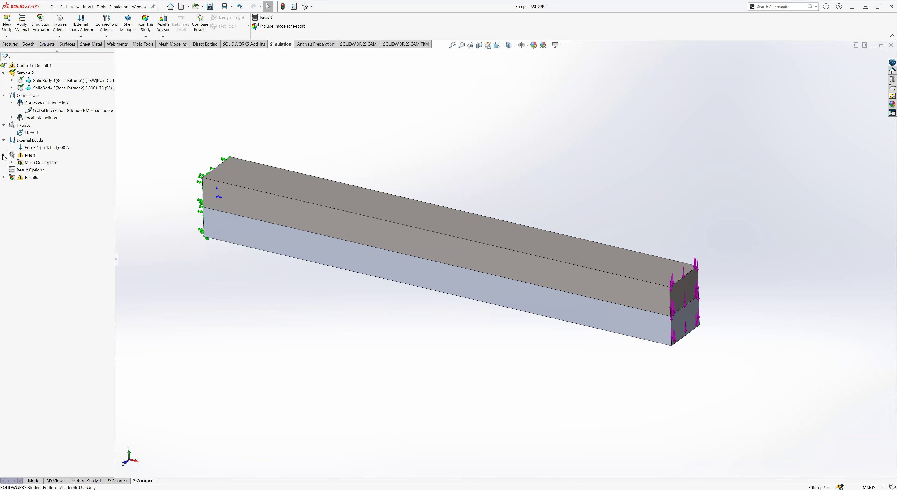
left_click(4, 156)
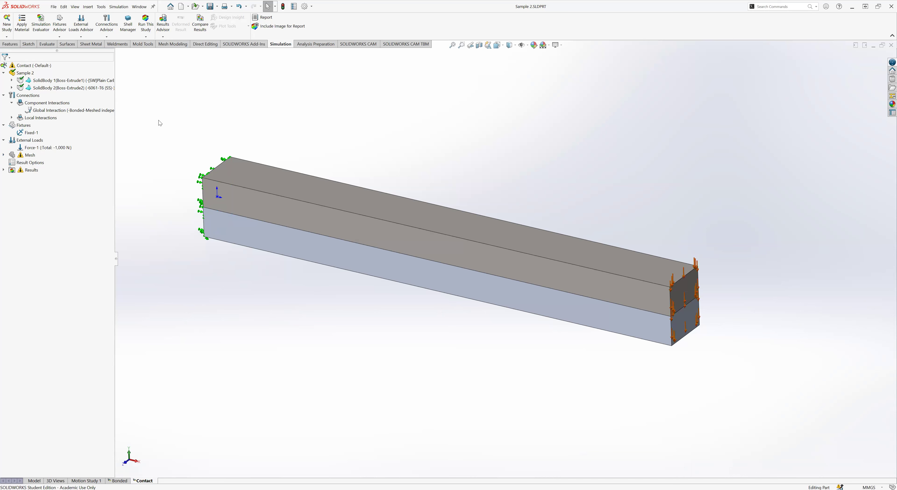
right_click(27, 157)
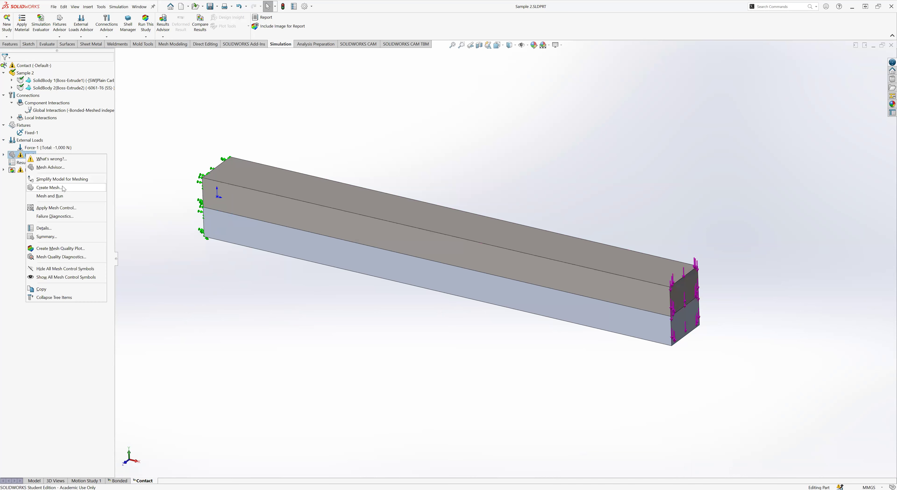
left_click(64, 197)
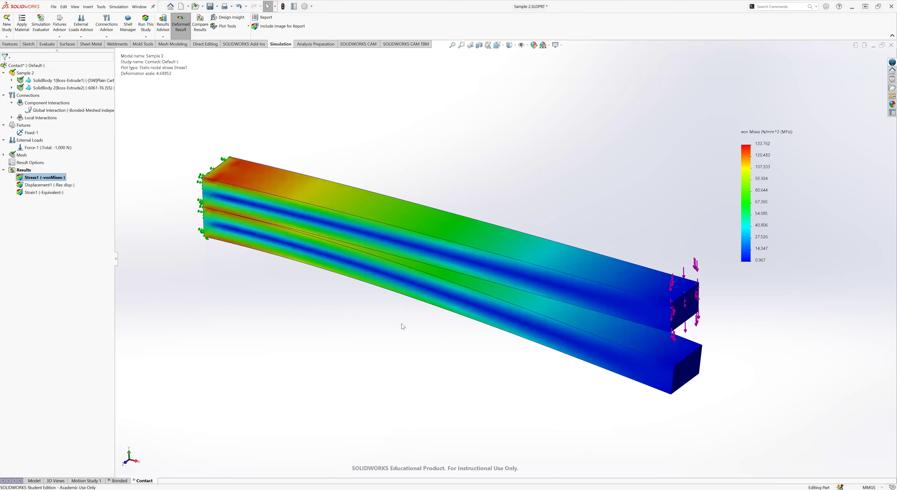
Step: Examine the von Mises stress plot on the deformed bars, at the loaded end and from the side
mouse_move(543, 345)
middle_mouse_down()
mouse_move(548, 335)
mouse_move(546, 354)
middle_mouse_up()
scroll(709, 279, "down", 5)
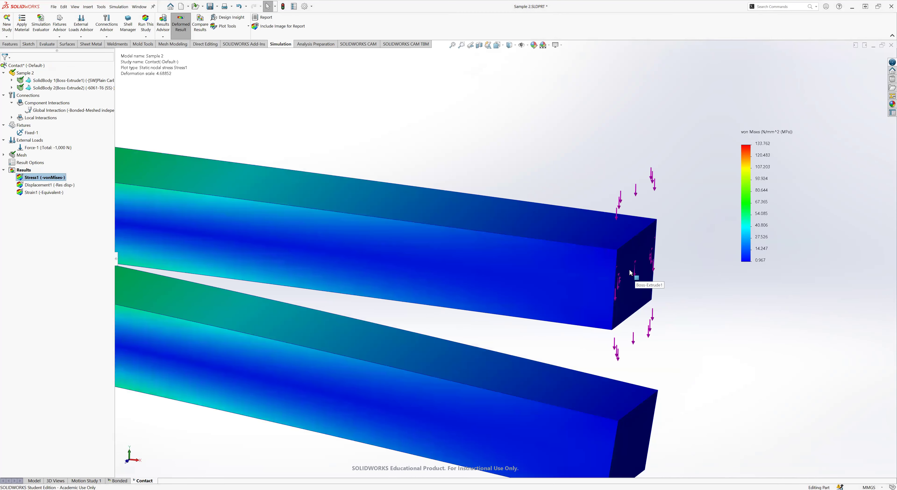
scroll(609, 361, "up", 8)
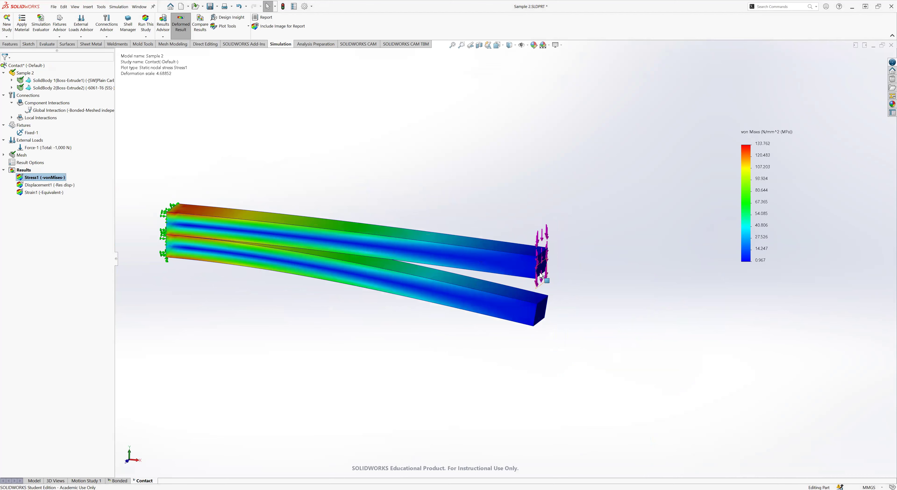
middle_click_drag(279, 204, 322, 179)
scroll(269, 254, "down", 4)
middle_click_drag(269, 249, 203, 266)
scroll(409, 257, "up", 3)
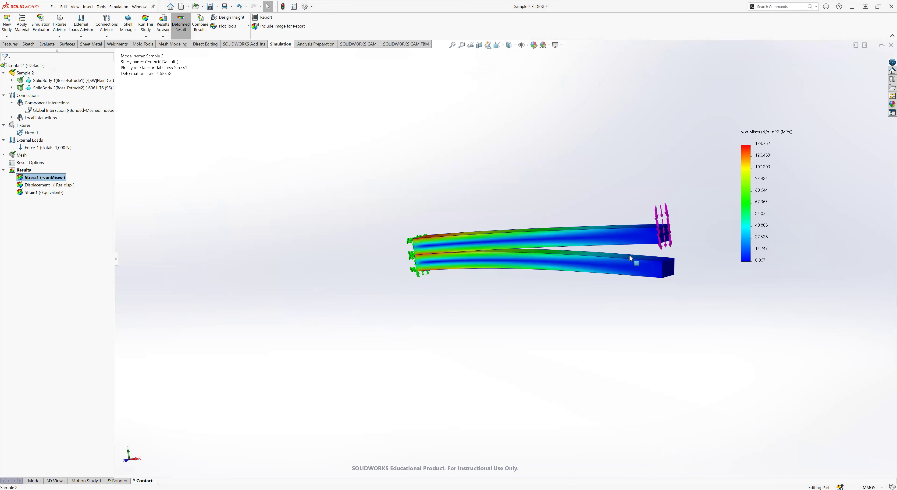
Step: Inspect the separation between the deformed upper and lower bars in the stress plot, from the fixed end to the loaded end
scroll(494, 259, "down", 4)
middle_click_drag(526, 260, 603, 272)
scroll(582, 218, "up", 5)
scroll(602, 272, "down", 4)
middle_click_drag(535, 256, 542, 286)
scroll(389, 209, "up", 3)
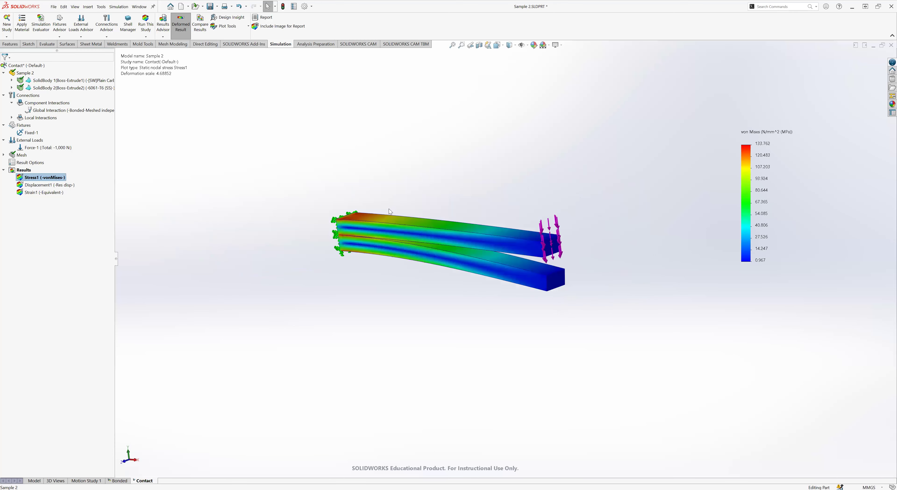
mouse_move(434, 213)
middle_mouse_down()
mouse_move(426, 195)
mouse_move(430, 225)
middle_mouse_up()
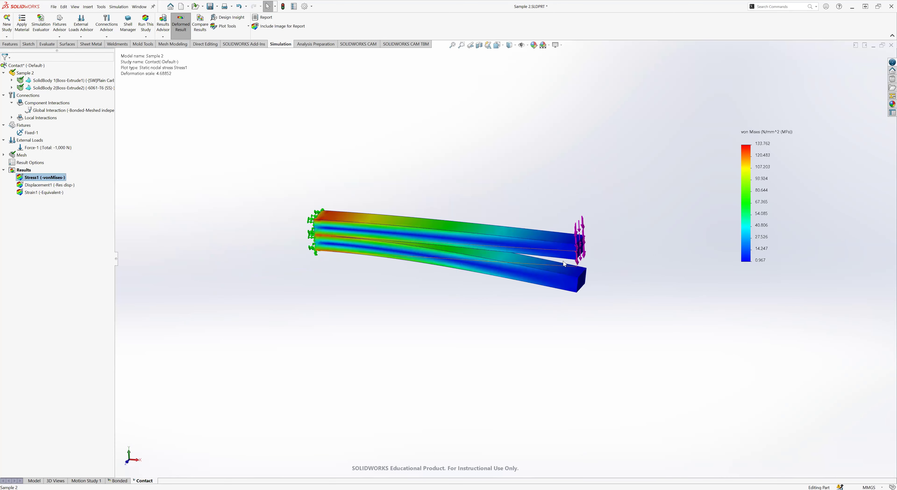
scroll(494, 246, "down", 2)
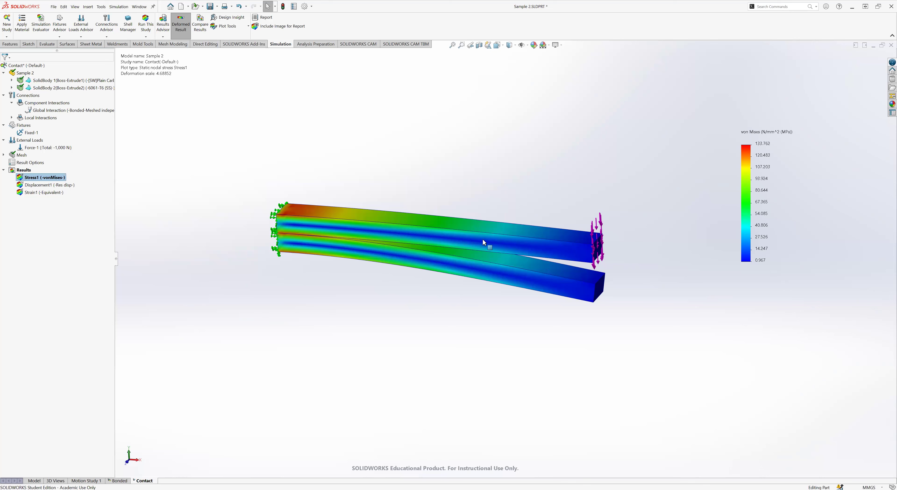
scroll(565, 235, "down", 2)
middle_click_drag(548, 243, 495, 274)
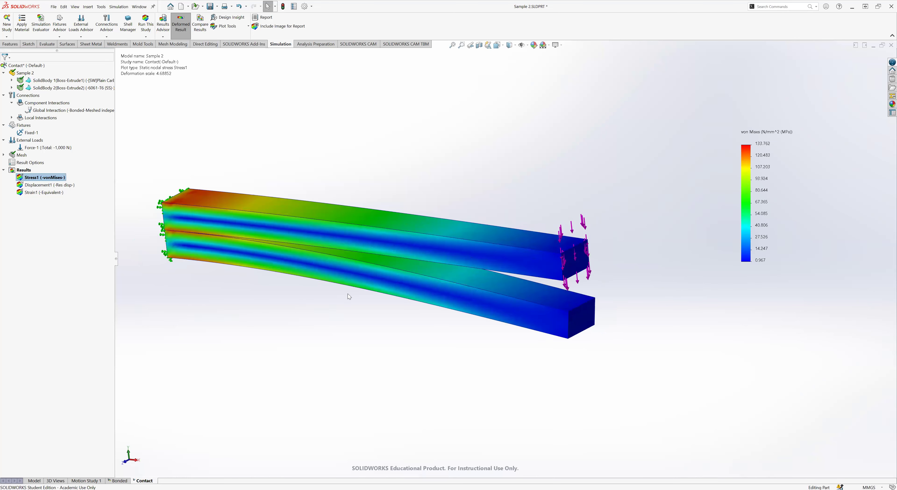
scroll(348, 294, "up", 3)
middle_click_drag(347, 294, 384, 228)
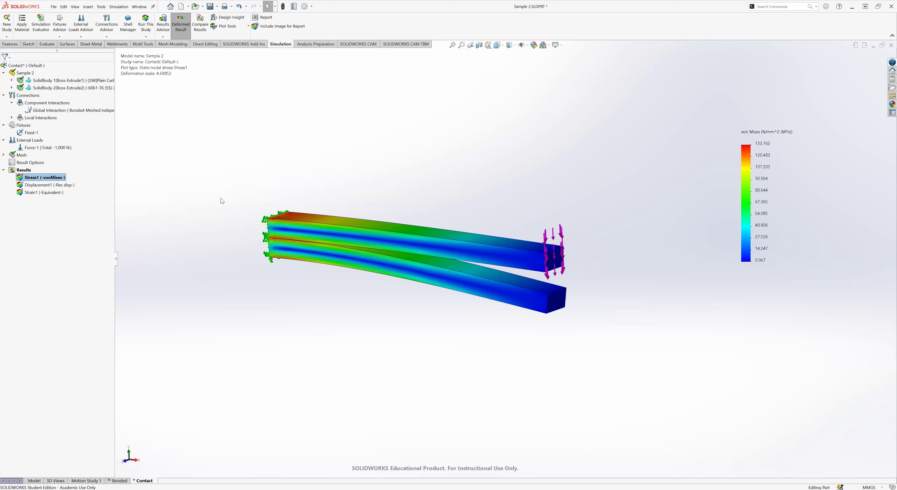
left_click(47, 148)
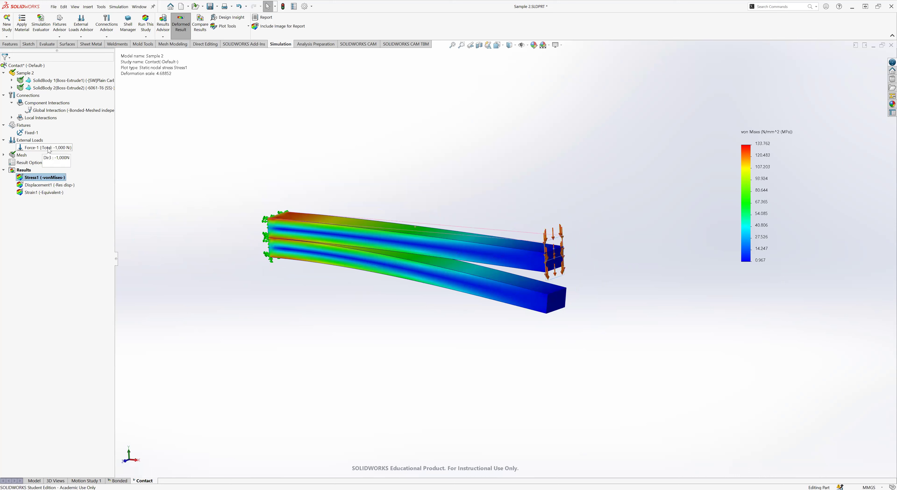
right_click(47, 147)
left_click(71, 152)
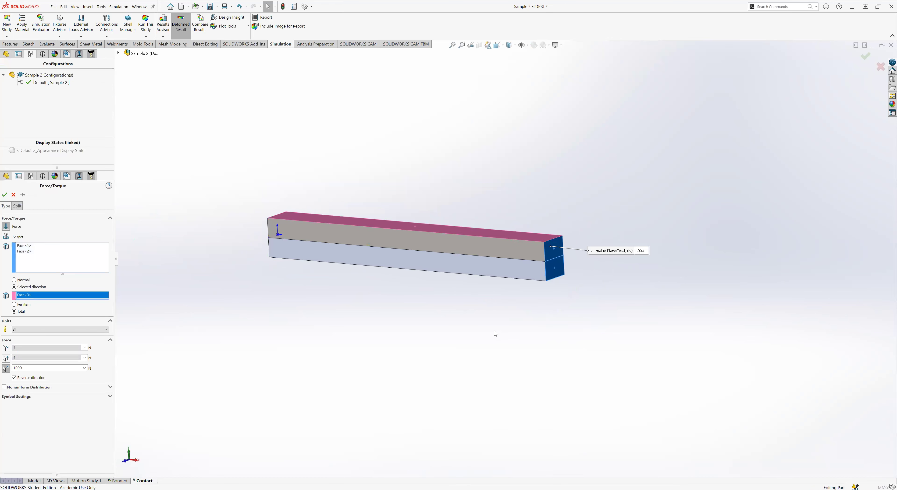
left_click(557, 269)
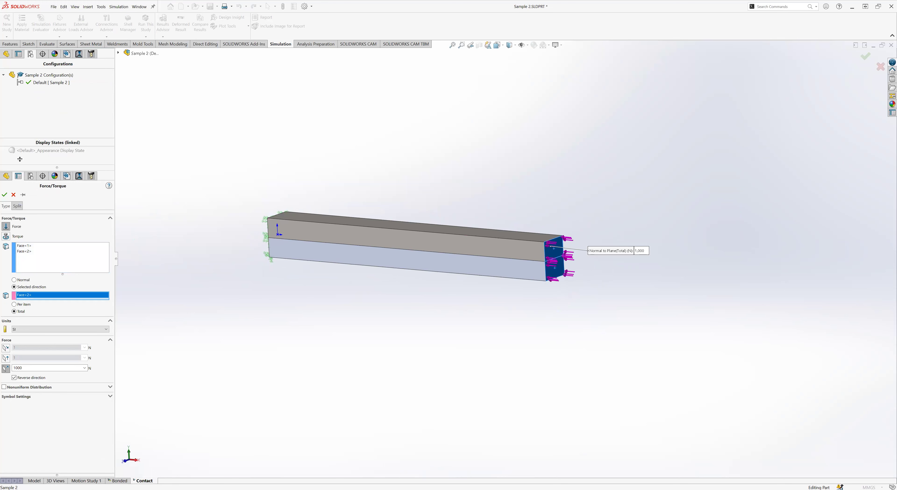
left_click(13, 194)
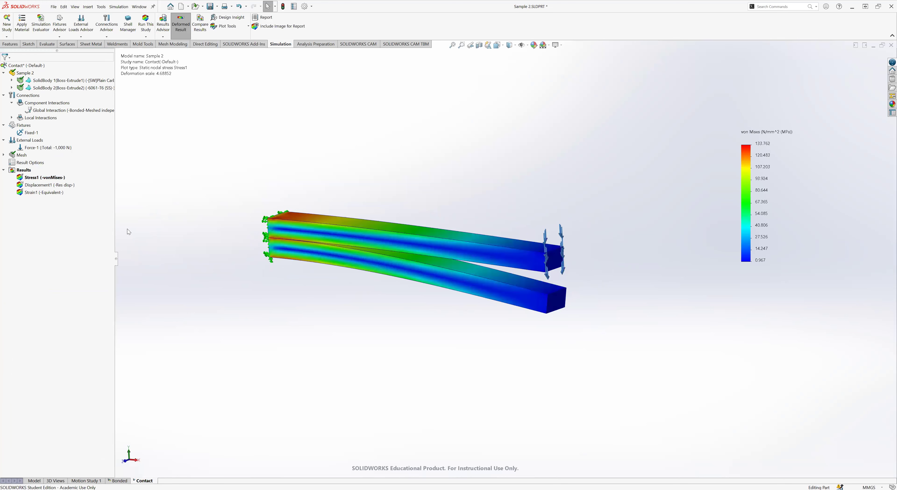
Step: Remove the lower bar's end face from Force-1, keeping 1000 N on the upper bar's end face only, and rerun the Contact study
left_click(45, 149)
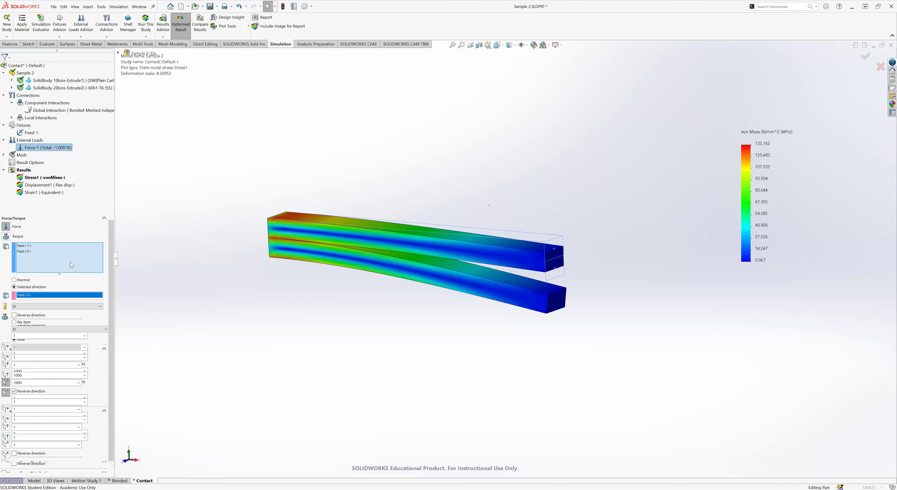
left_click(560, 266)
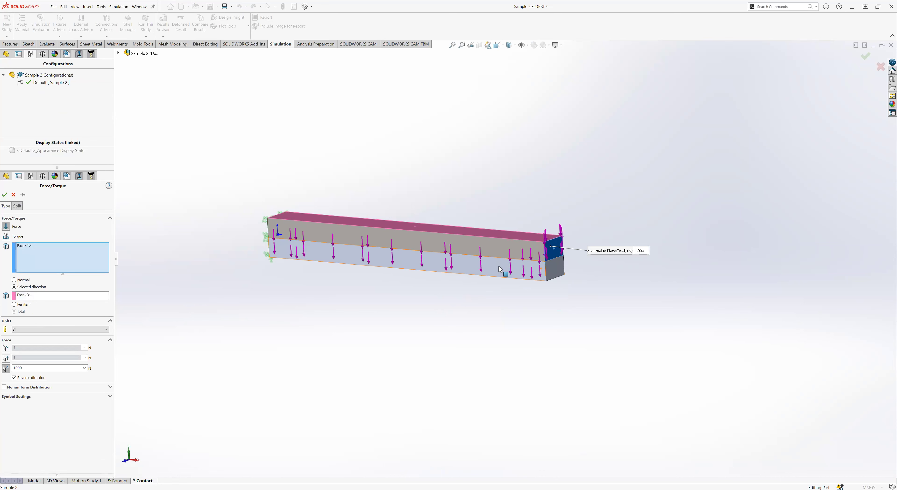
middle_click_drag(365, 298, 526, 317)
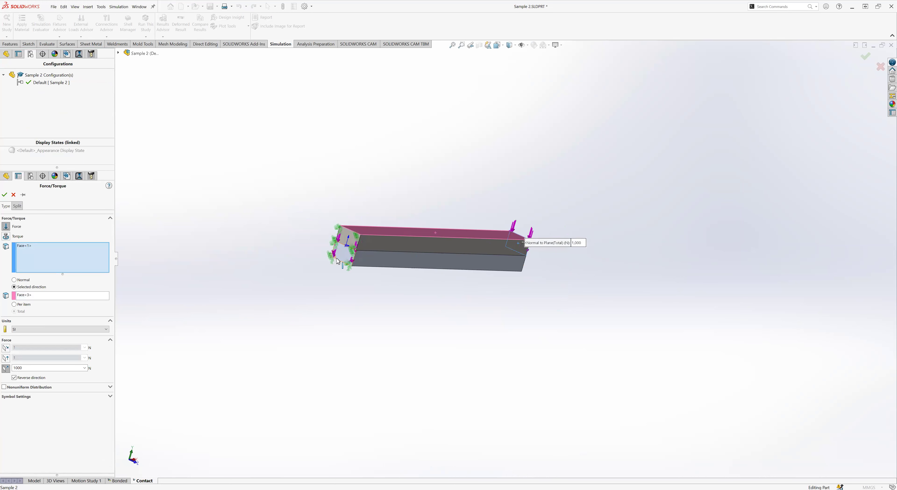
middle_click_drag(359, 306, 473, 289)
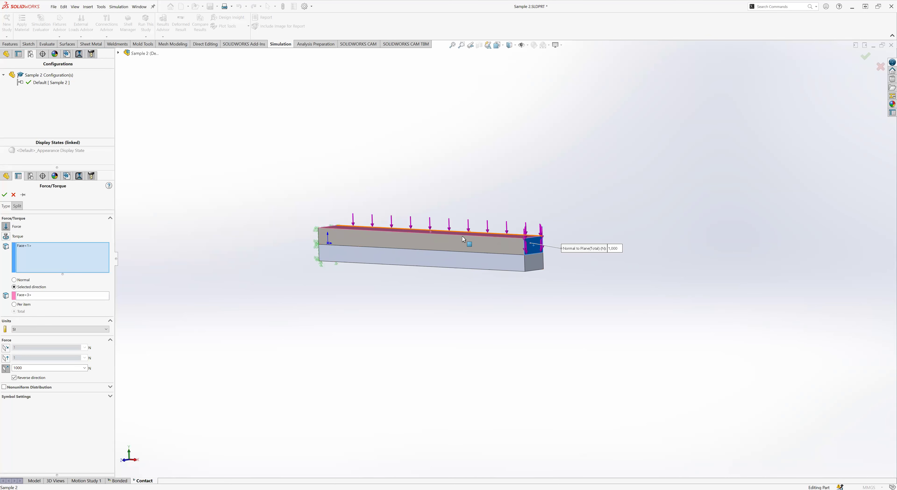
left_click(4, 195)
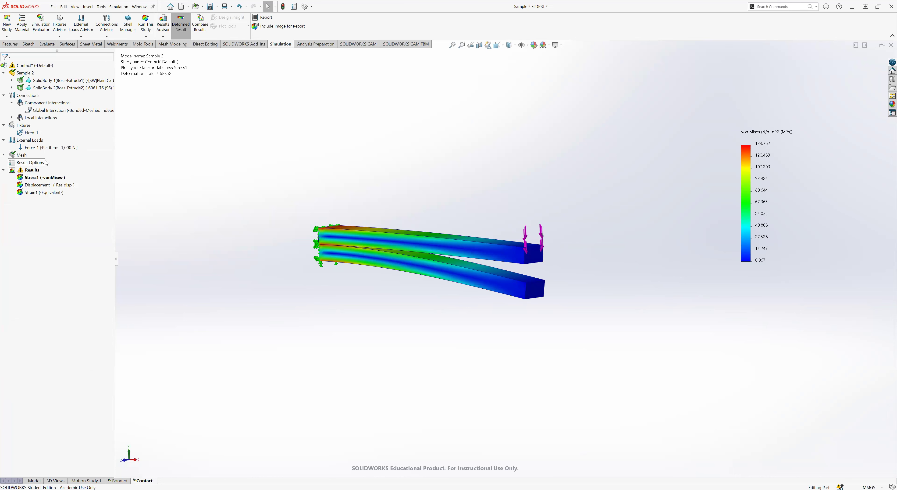
left_click(148, 25)
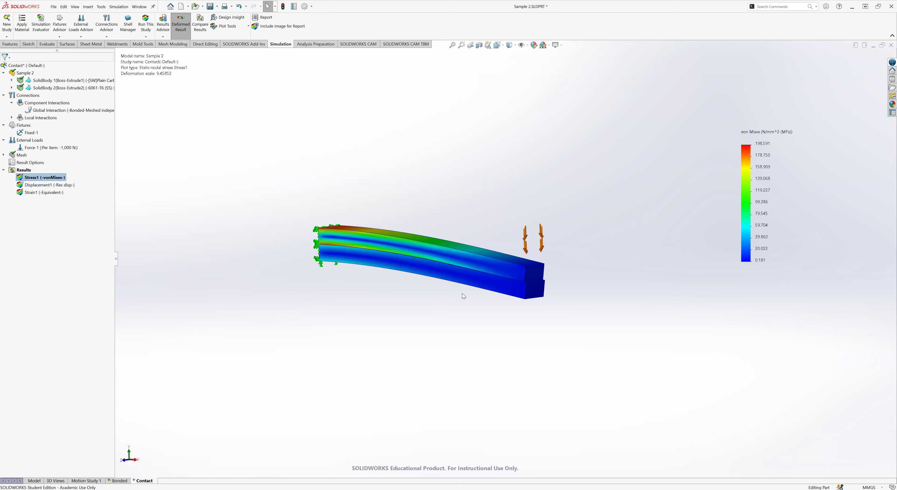
Step: Examine the updated von Mises stress plot closely where the two bars meet at the loaded end
scroll(521, 286, "down", 6)
scroll(549, 311, "down", 6)
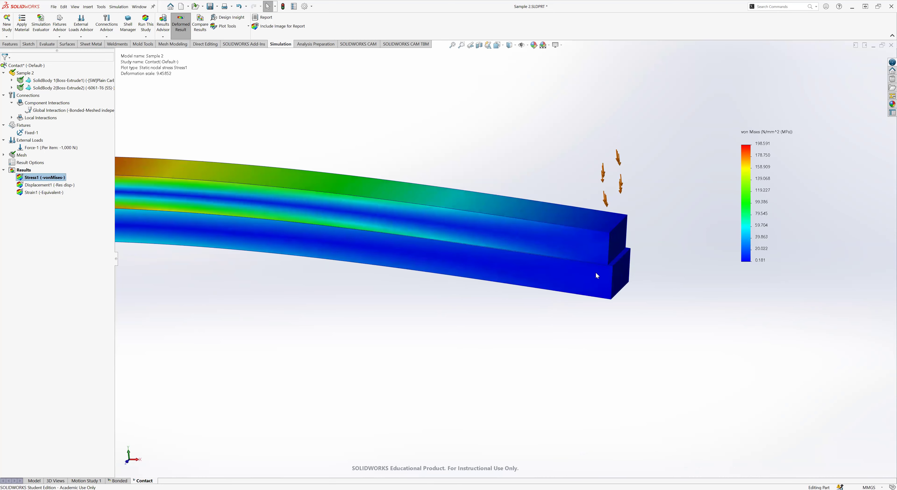
middle_click_drag(553, 300, 559, 267)
scroll(569, 261, "down", 8)
scroll(500, 324, "up", 6)
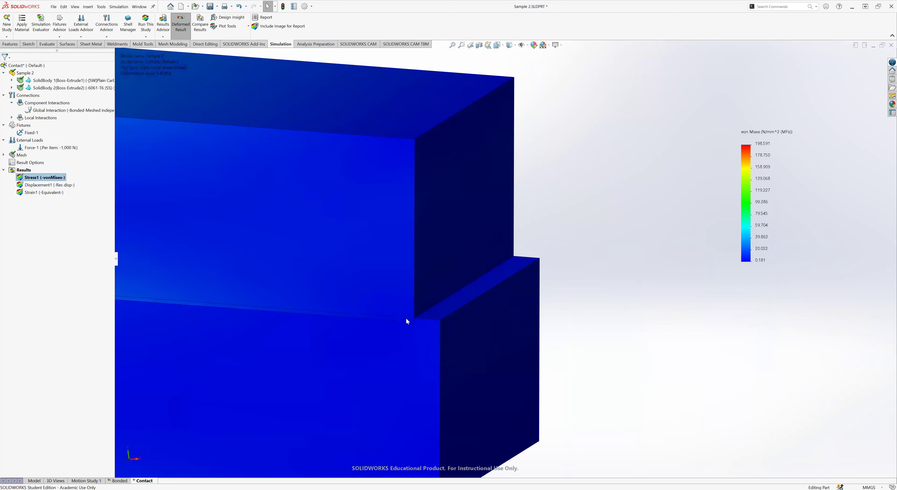
scroll(404, 300, "up", 5)
Step: Compare the undeformed and deformed stress results at the bars' loaded end, leaving the deformed result displayed
left_click(178, 31)
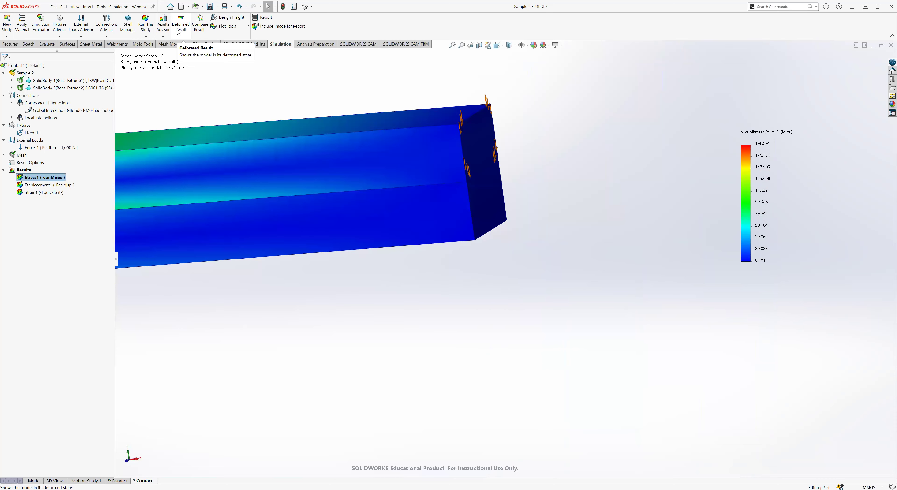
scroll(491, 233, "down", 10)
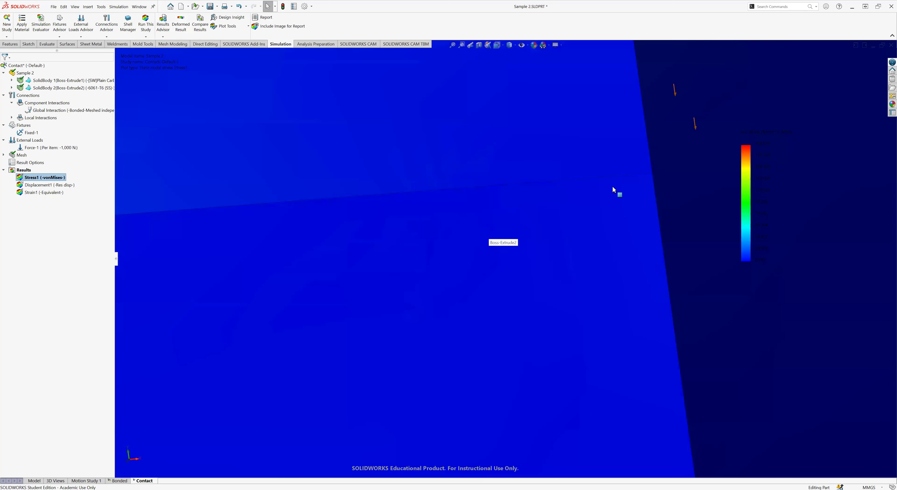
scroll(570, 220, "up", 8)
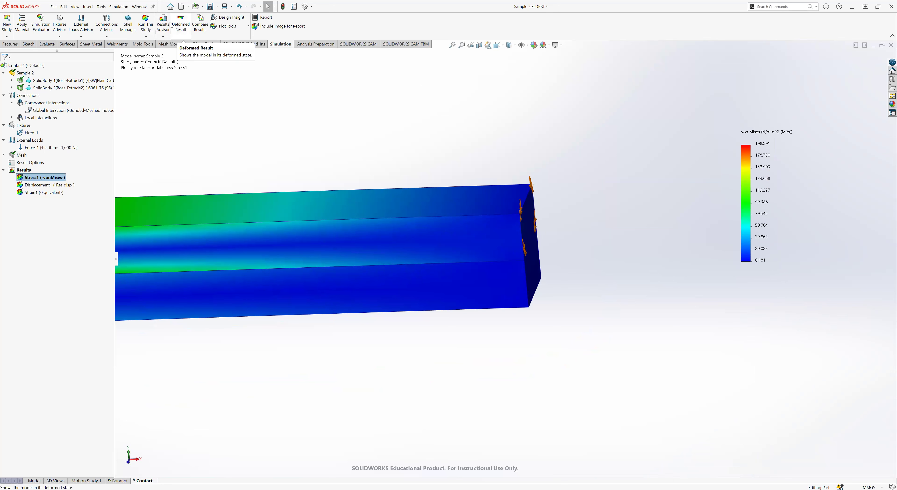
left_click(181, 25)
scroll(529, 349, "down", 5)
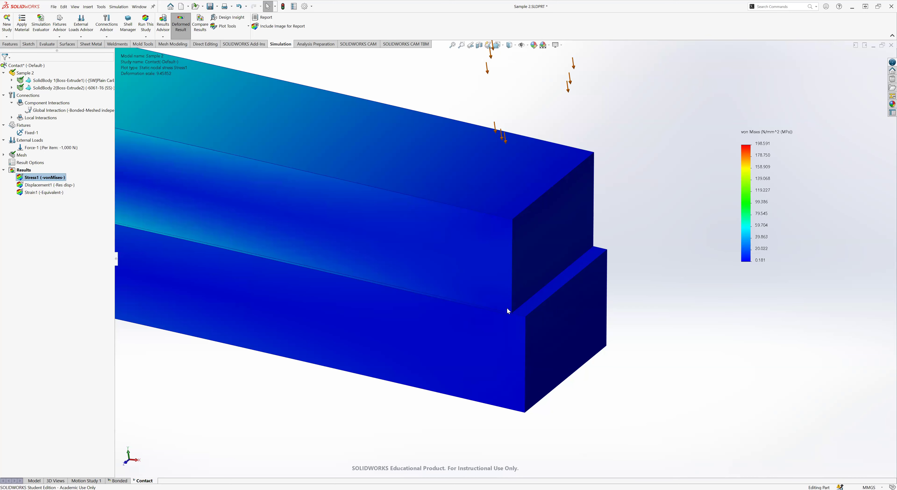
scroll(506, 308, "up", 10)
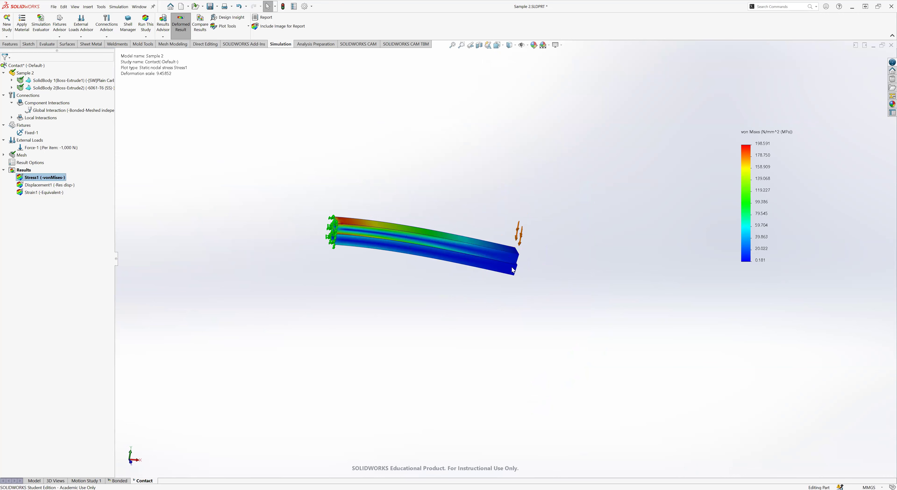
Step: Examine the bending shape and stress distribution along the full length of both bars
scroll(513, 270, "down", 5)
scroll(415, 249, "up", 3)
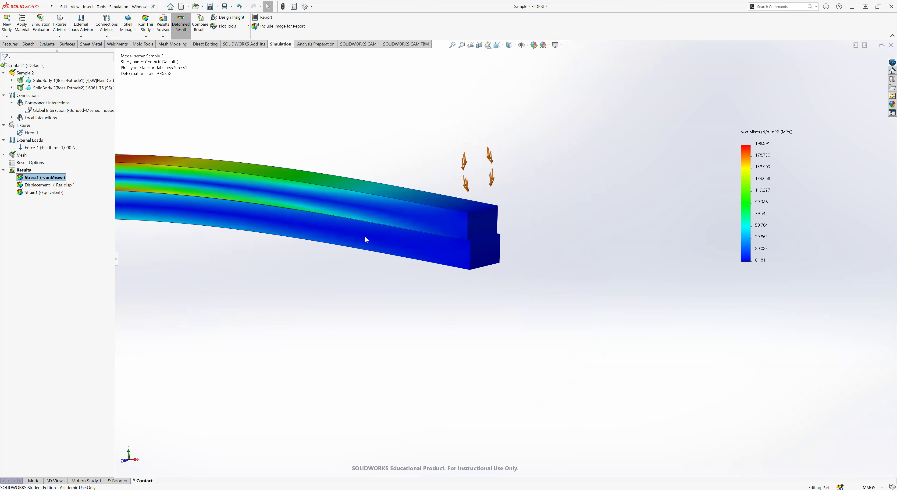
scroll(359, 237, "up", 3)
middle_click_drag(359, 237, 516, 278)
scroll(487, 251, "down", 4)
scroll(401, 252, "up", 4)
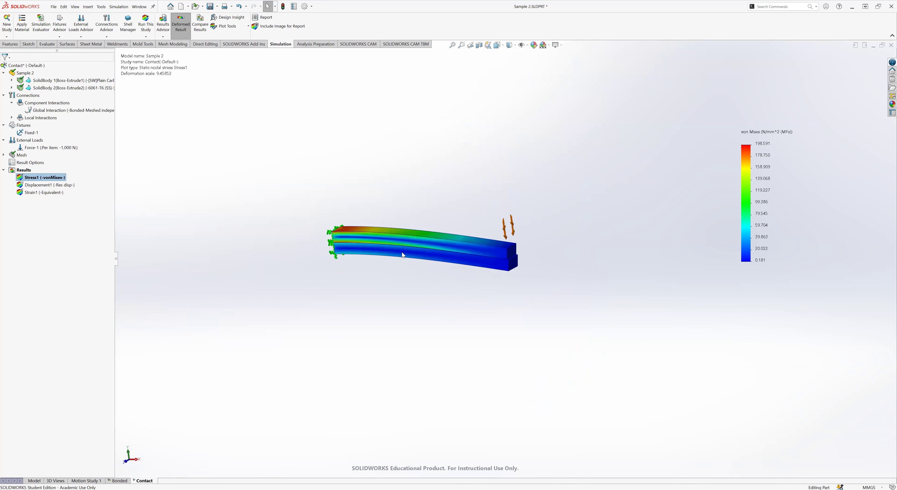
scroll(377, 240, "down", 3)
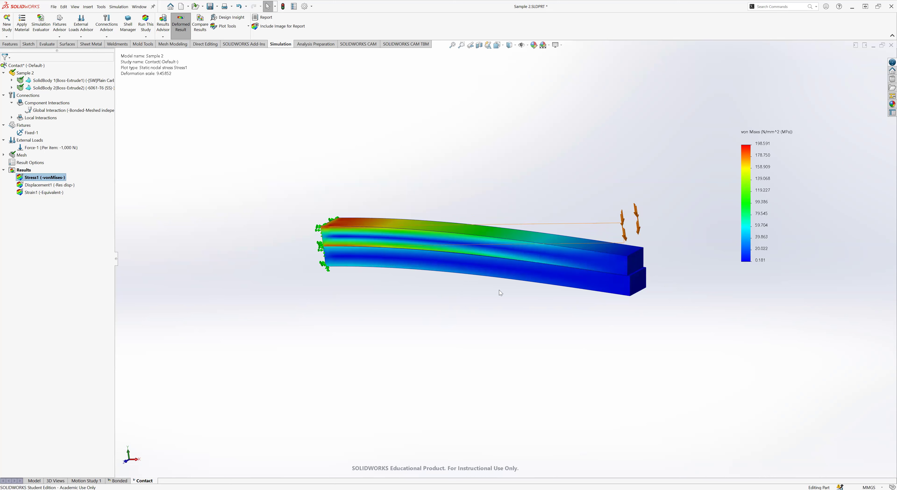
Step: Animate the von Mises stress plot with 20 frames and watch the bars' relative movement at the loaded end
right_click(41, 177)
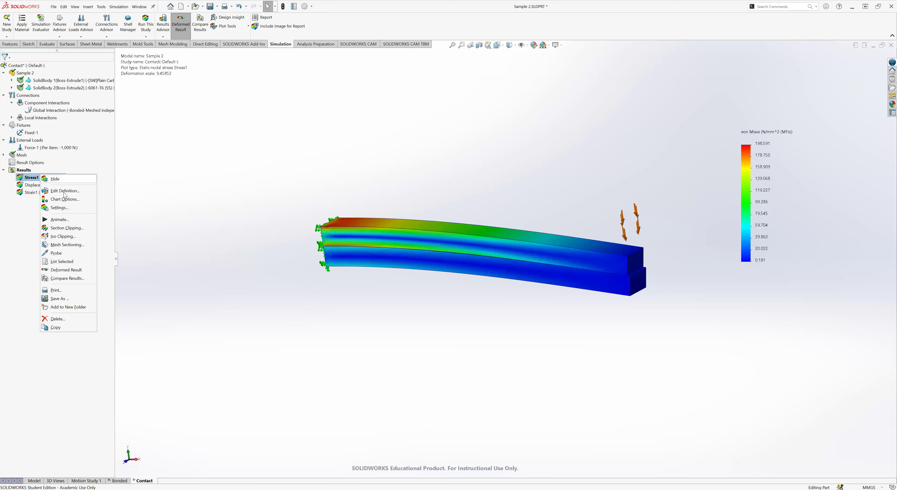
left_click(67, 221)
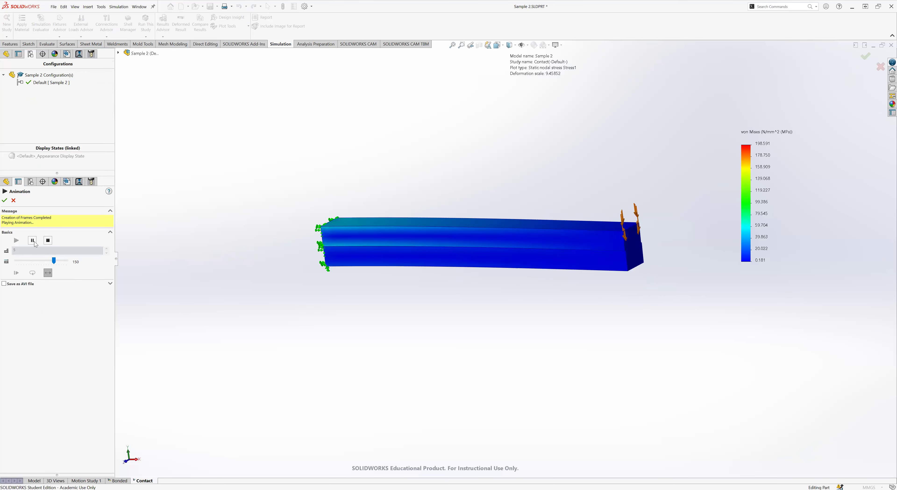
left_click(47, 240)
type("20")
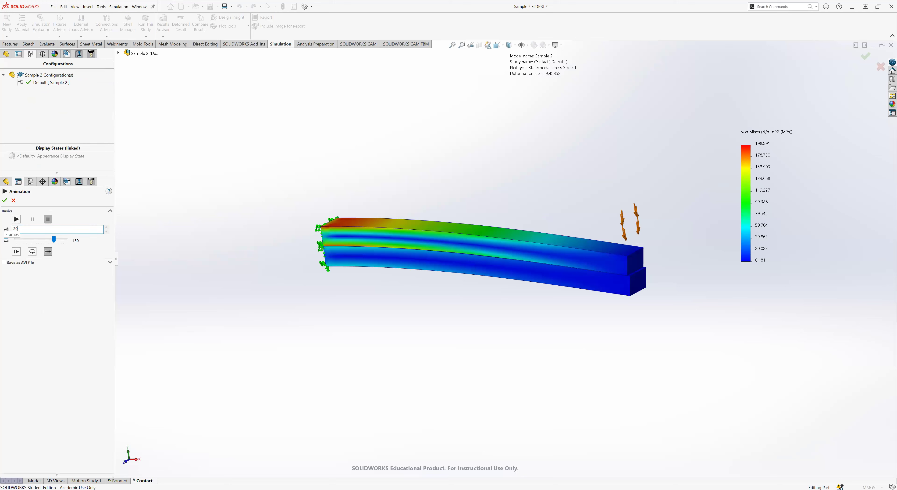
left_click(17, 219)
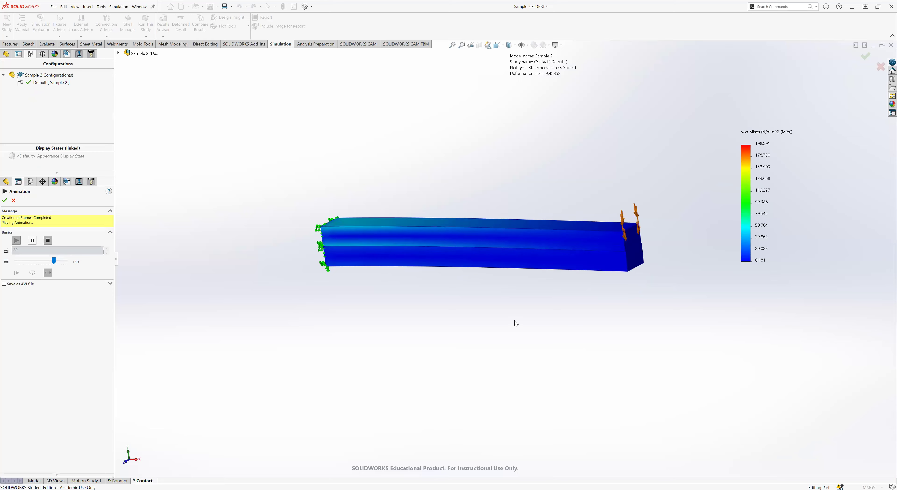
scroll(604, 279, "down", 8)
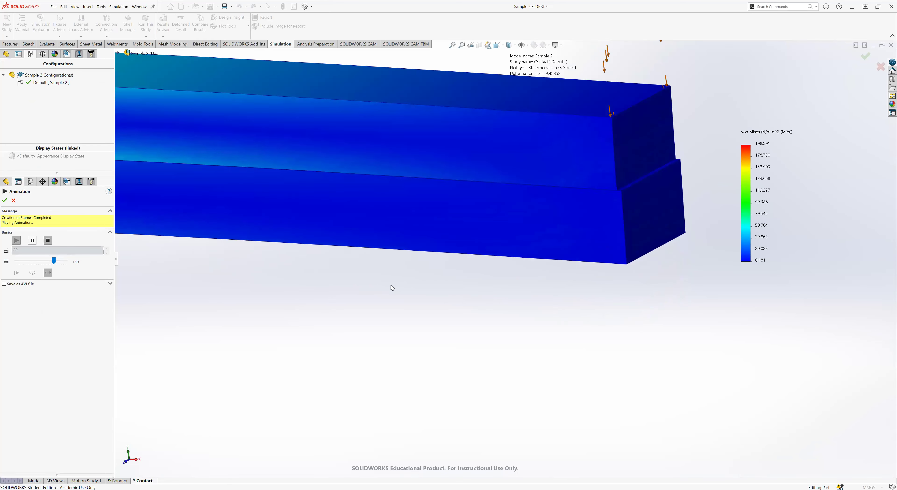
scroll(390, 285, "up", 8)
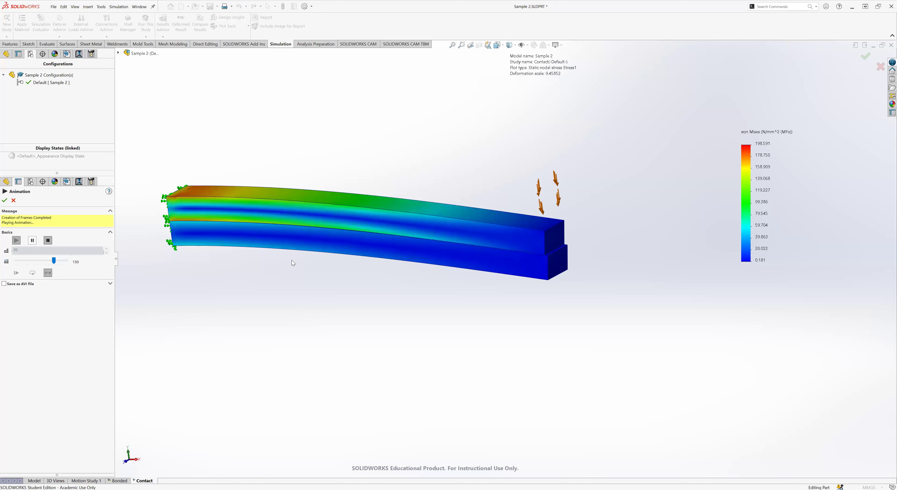
left_click(5, 201)
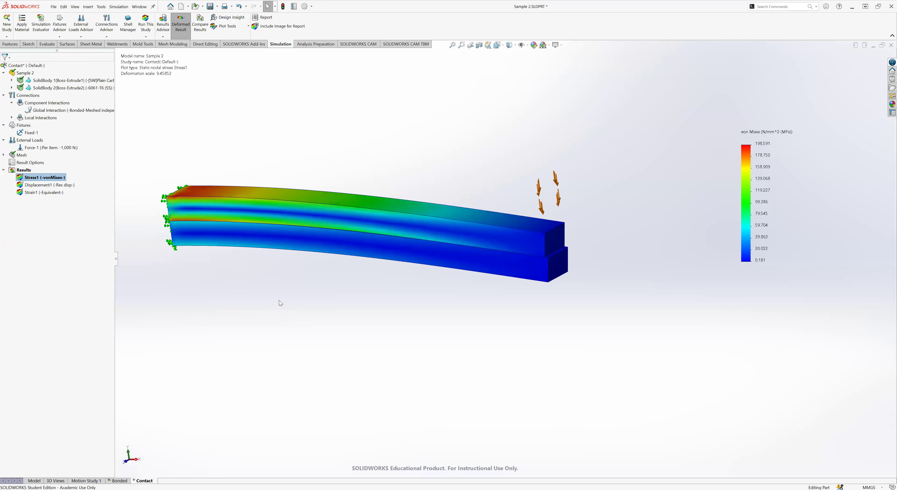
scroll(250, 275, "up", 3)
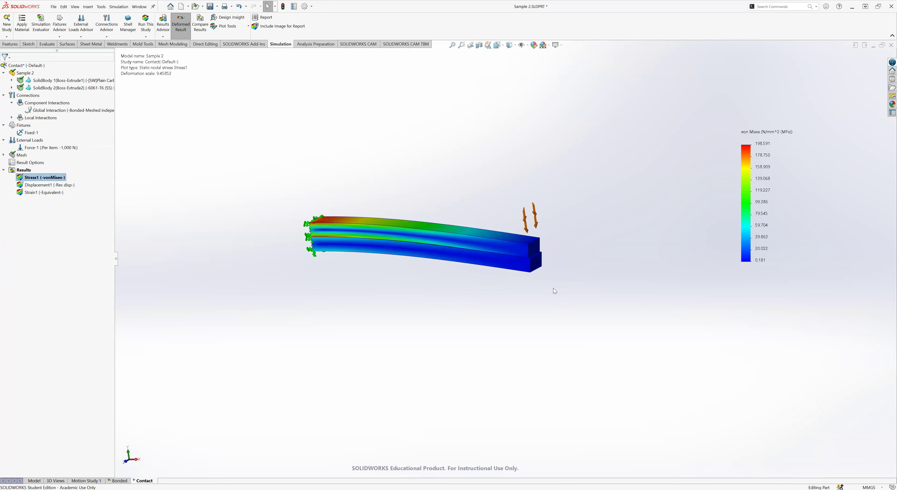
middle_click_drag(519, 246, 438, 234)
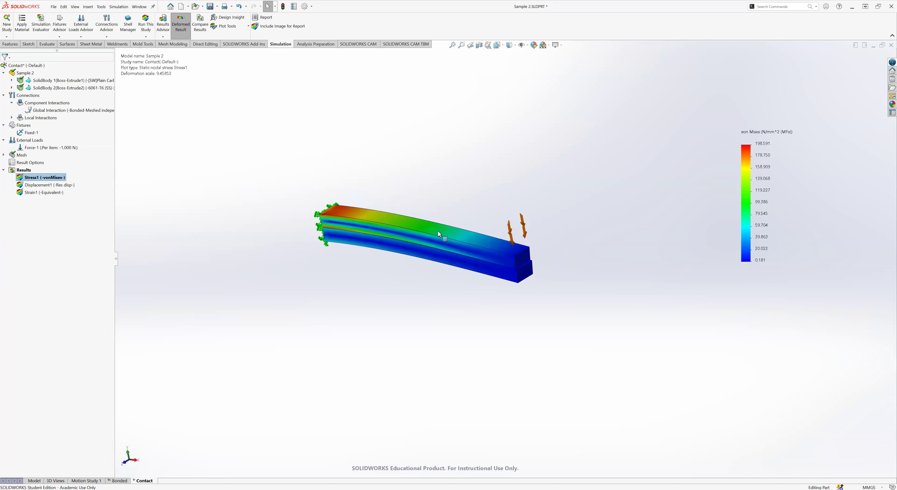
middle_click_drag(424, 283, 213, 238)
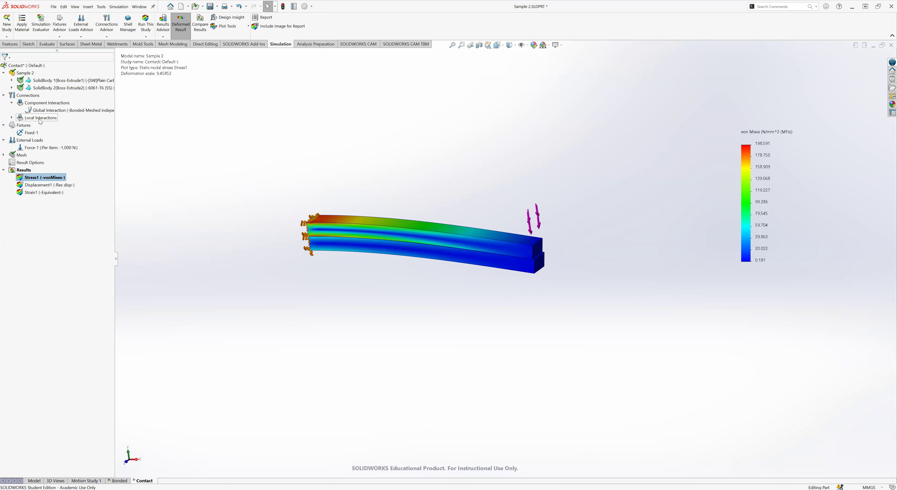
Step: Delete the local contact interaction between the two bars from the Contact study
left_click(11, 119)
left_click(45, 126)
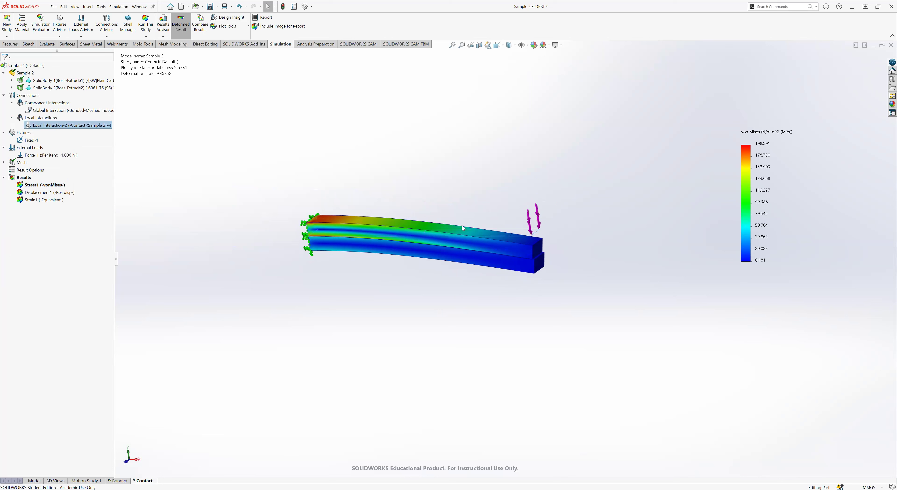
key("Delete")
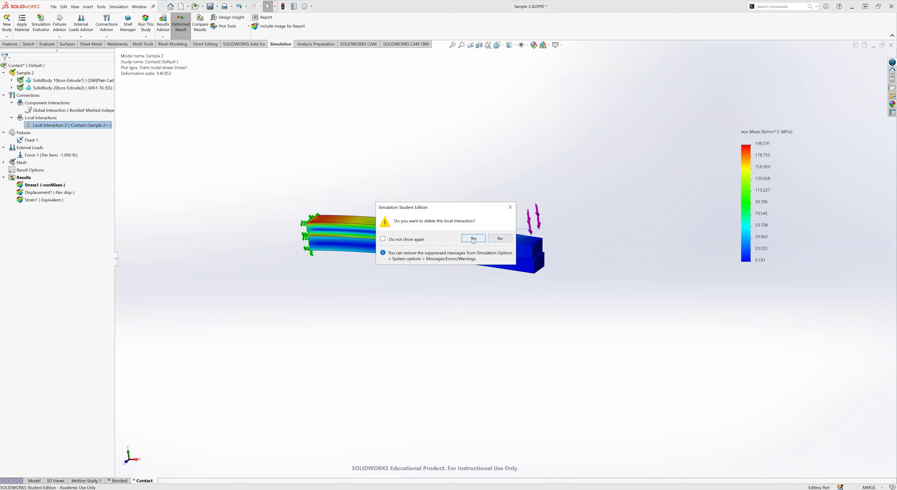
left_click(474, 238)
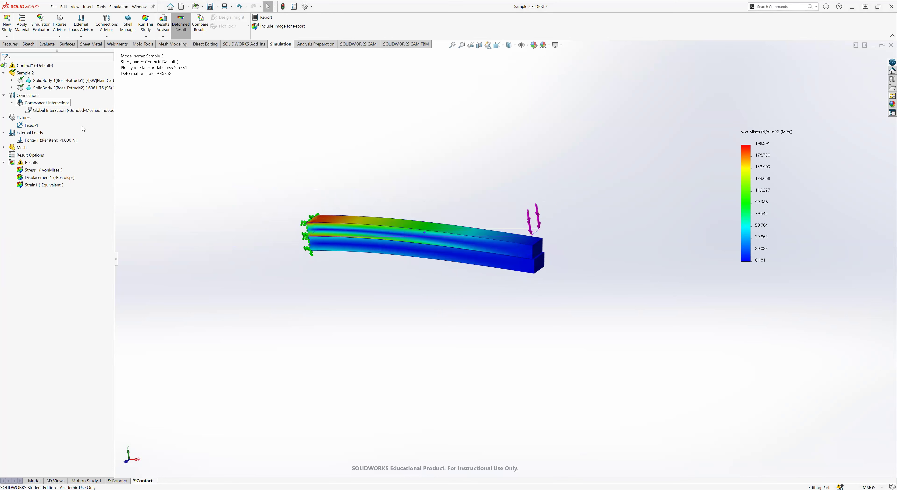
Step: Add a component interaction of type Contact between the lower and upper bar bodies
right_click(37, 102)
left_click(70, 129)
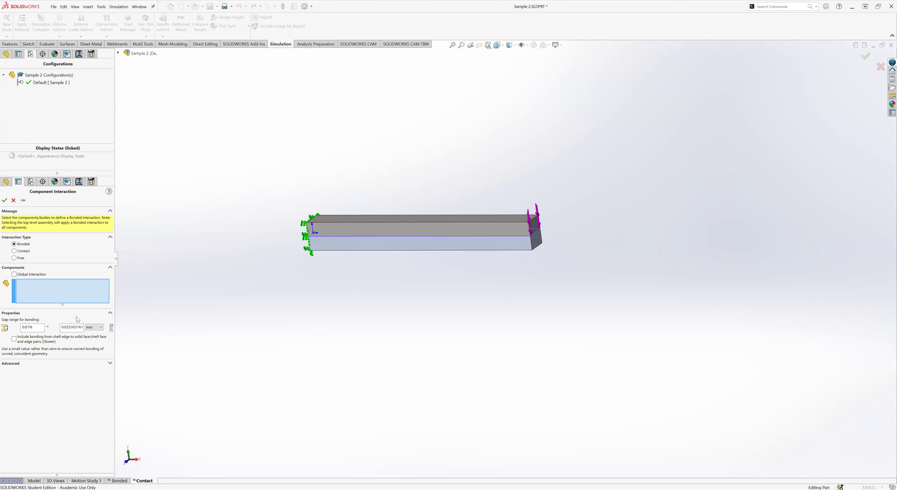
left_click(383, 245)
left_click(375, 230)
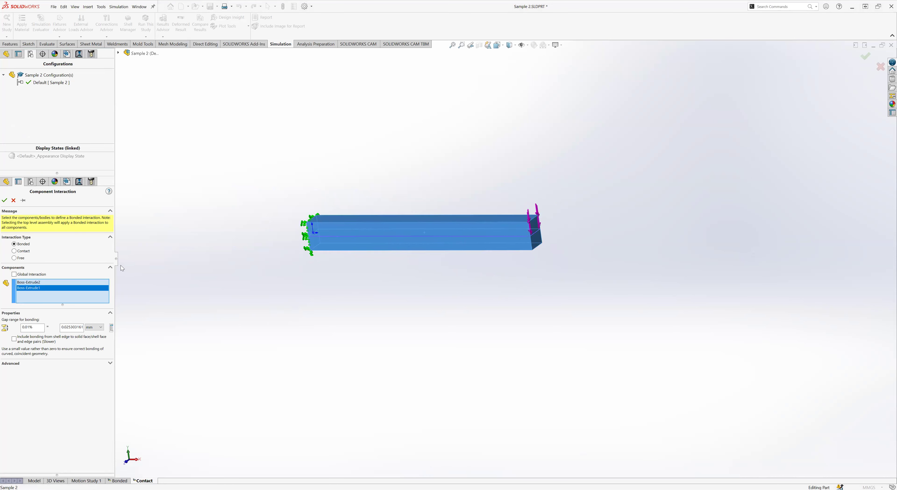
left_click(15, 251)
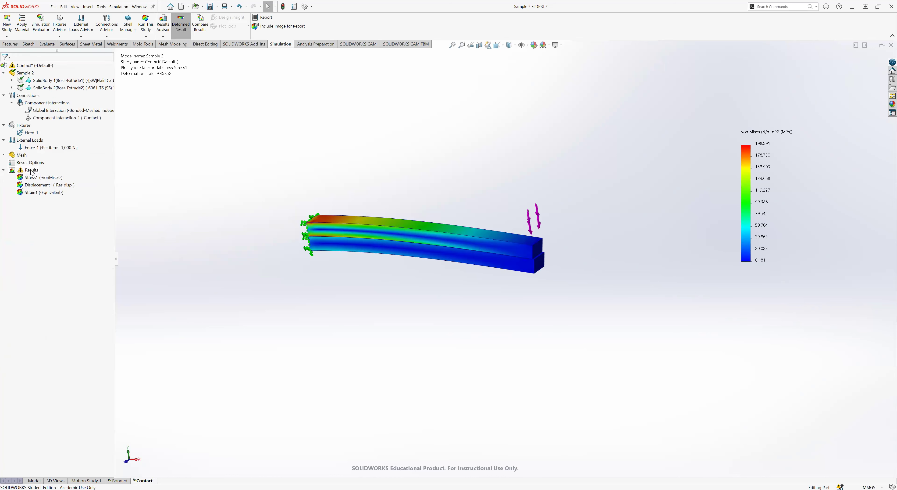
Step: Run the Contact study with the component contact and examine the von Mises stress plot at the bars' loaded end
right_click(22, 156)
left_click(92, 23)
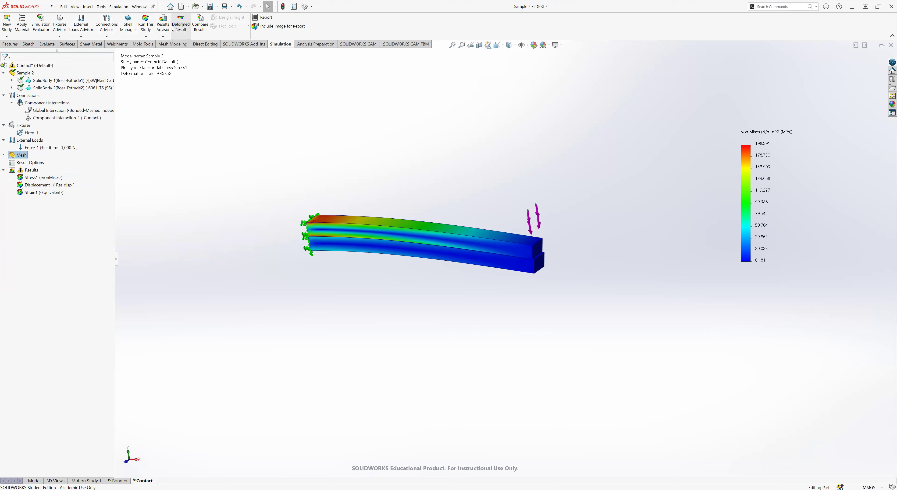
left_click(153, 30)
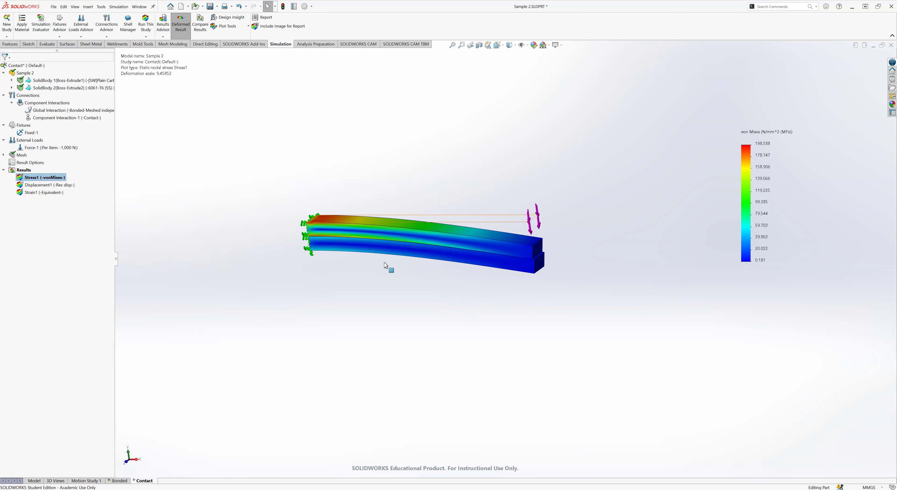
scroll(550, 253, "down", 3)
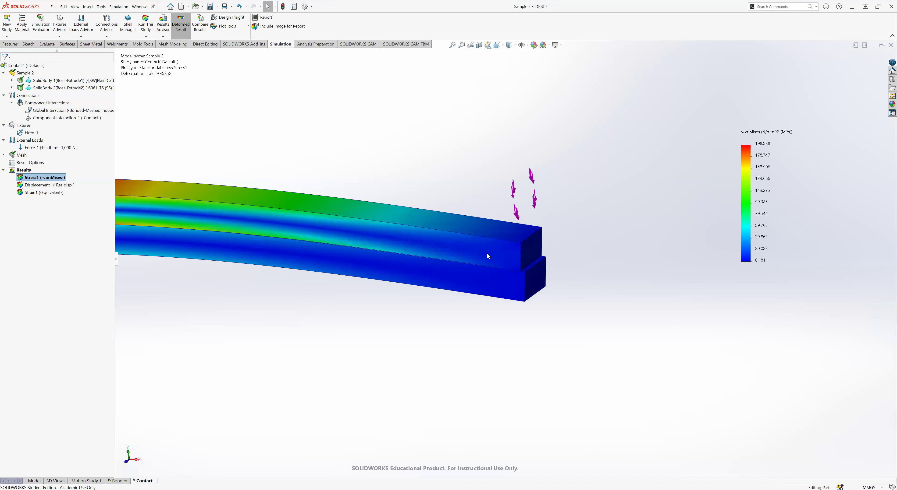
scroll(486, 252, "up", 3)
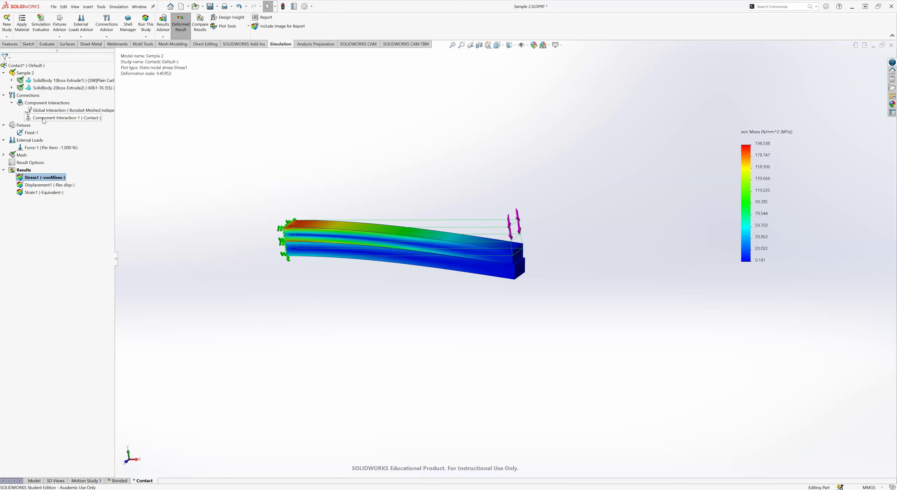
Step: Change the component interaction between the two bars to Free and accept the change
right_click(61, 119)
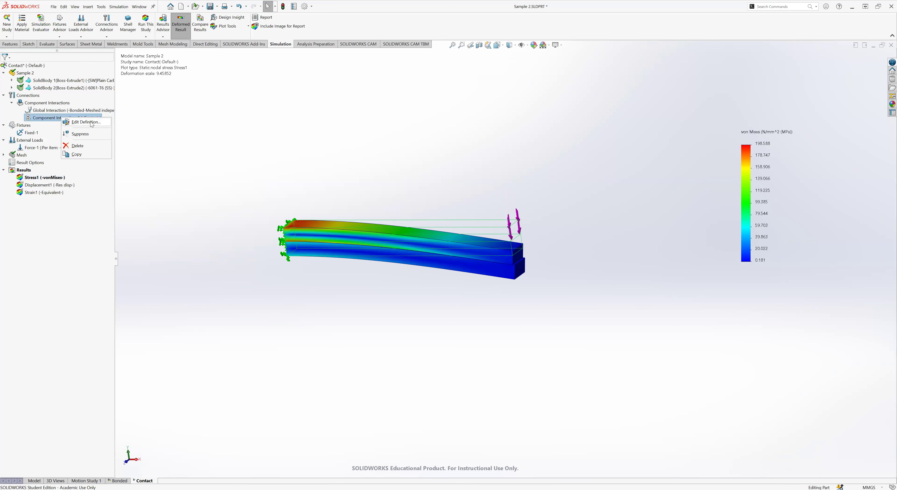
left_click(106, 122)
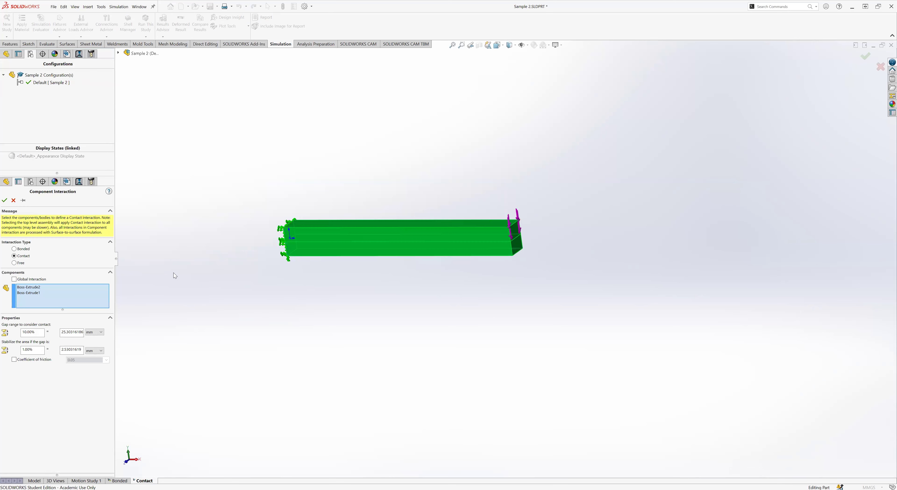
left_click(14, 263)
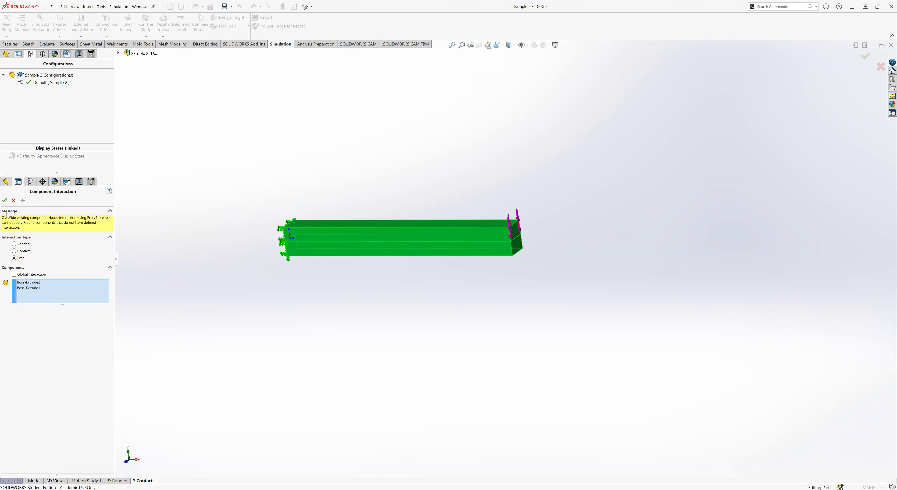
left_click(5, 200)
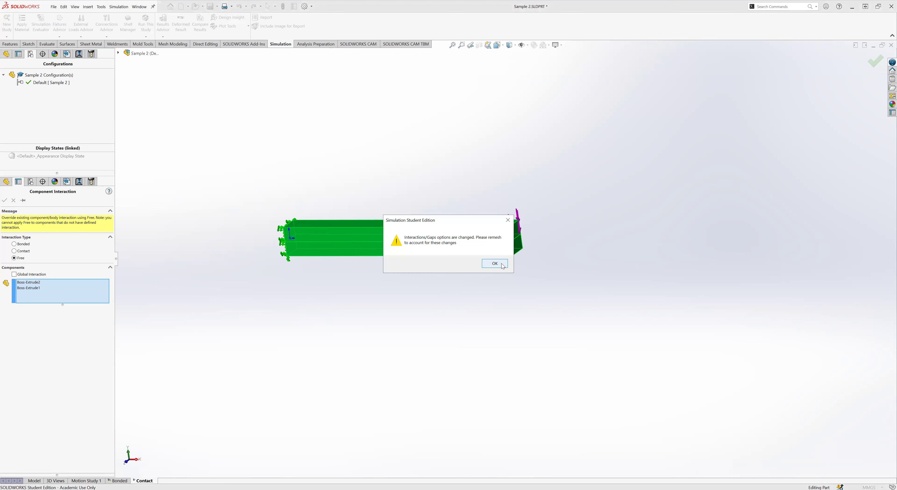
key("Return")
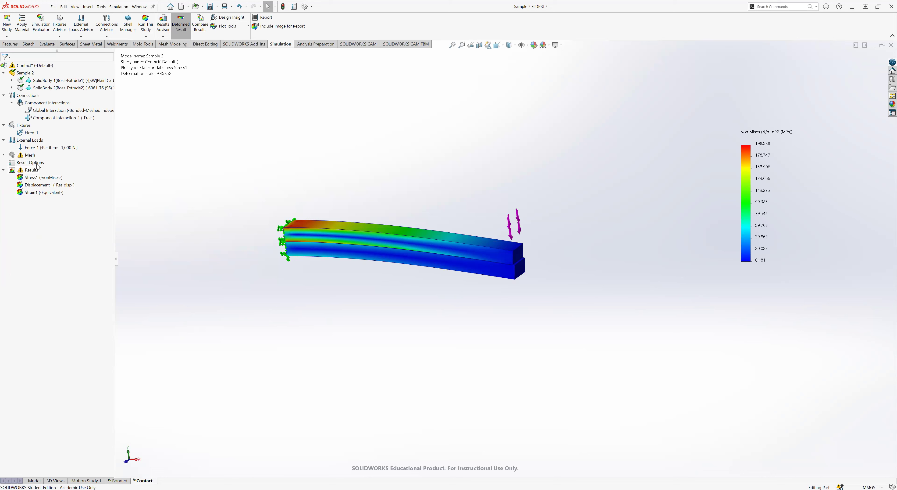
Step: Remesh and run the study with the free interaction, and animate the von Mises stress plot to watch the bars' relative movement
right_click(25, 156)
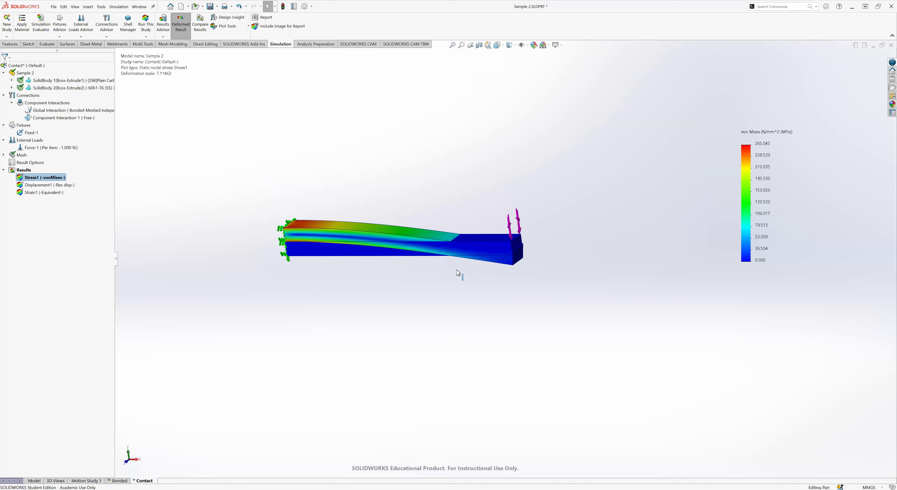
scroll(427, 230, "down", 3)
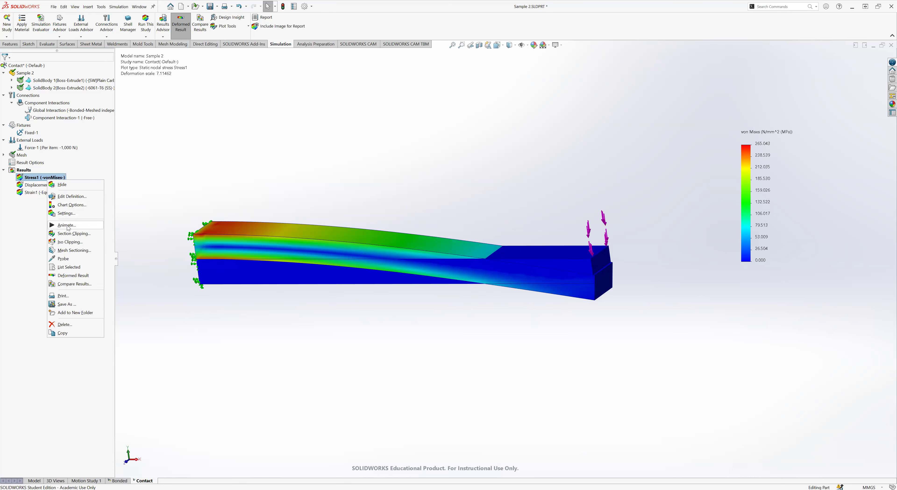
key("Return")
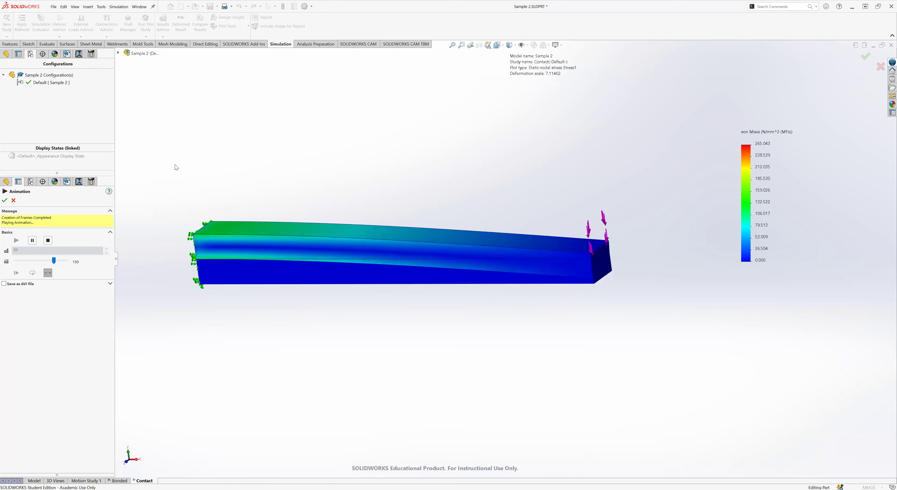
left_click(5, 201)
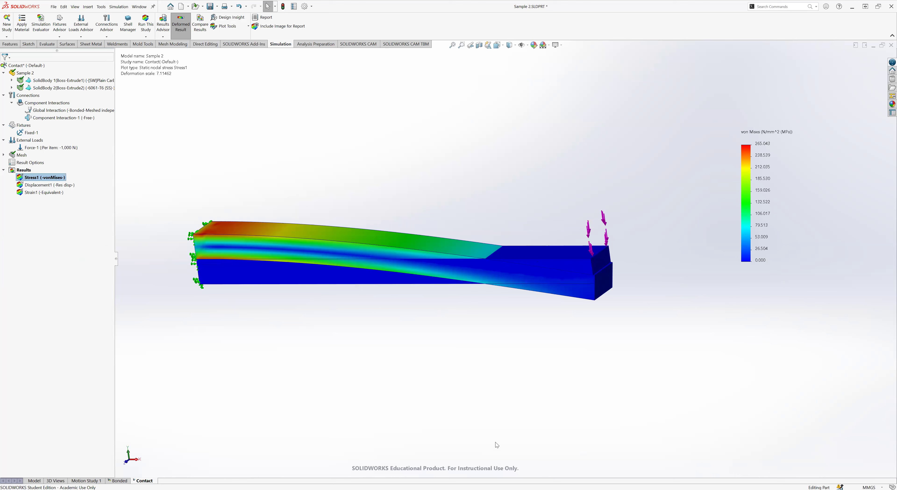
Step: Delete the free component interaction and change the global interaction type to Contact
double_click(63, 118)
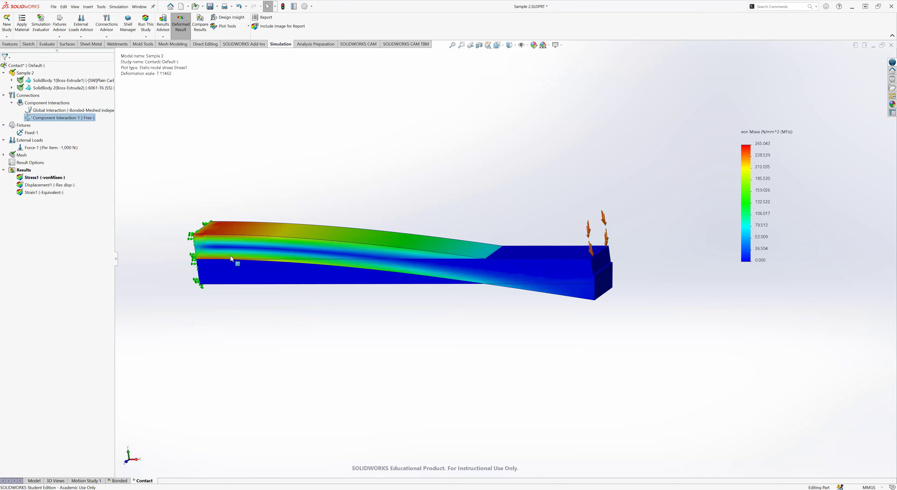
key("Delete")
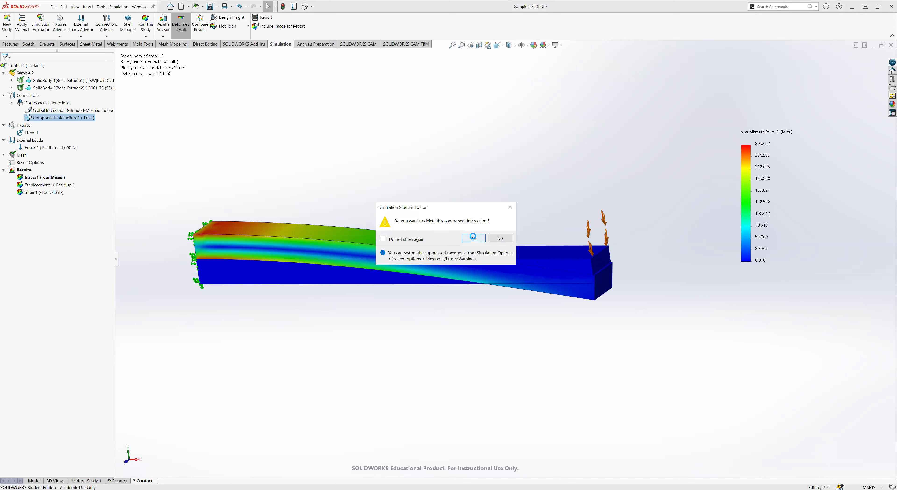
left_click(474, 238)
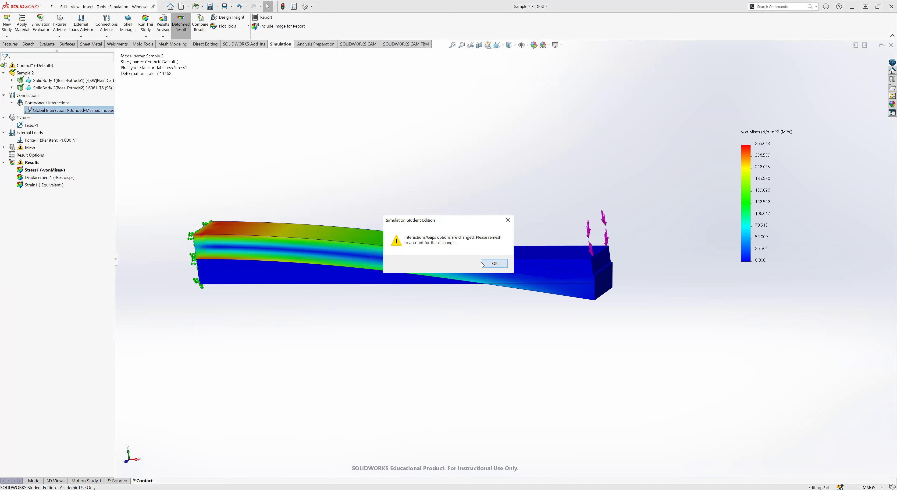
left_click(494, 263)
double_click(84, 110)
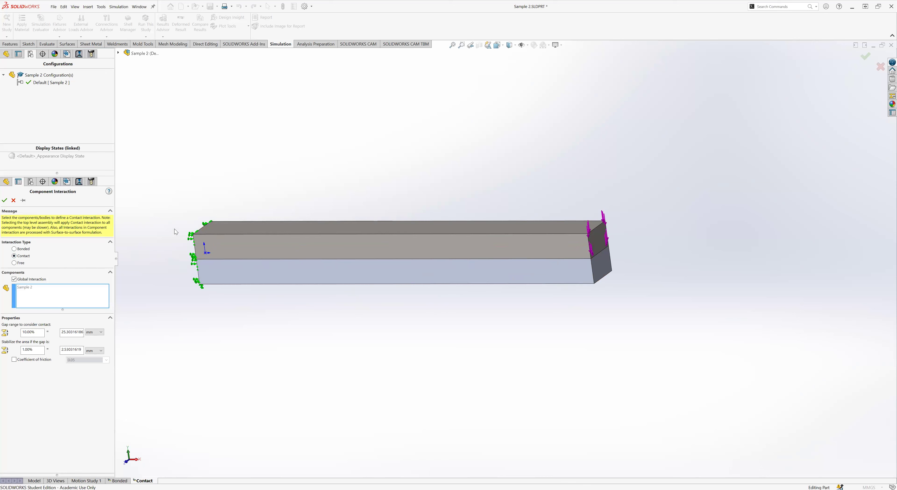
left_click(5, 201)
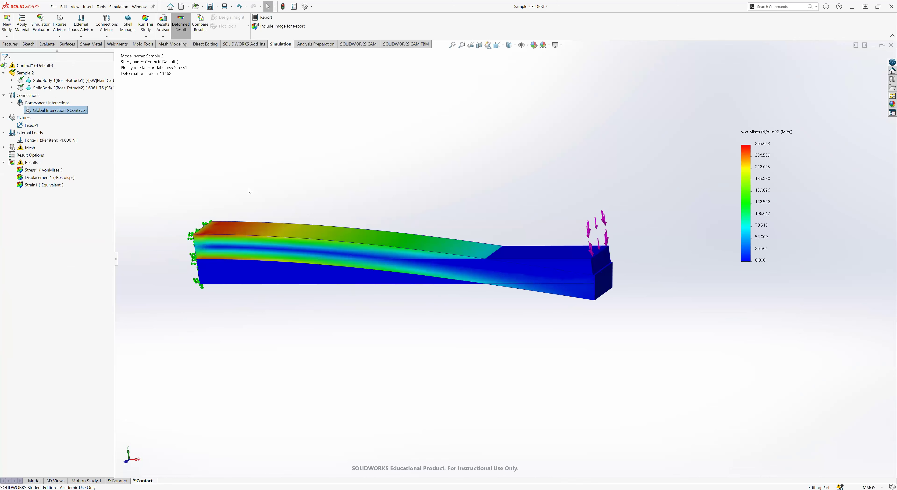
Step: Remesh and run the study with the global contact, and examine the deformed von Mises stress result along both bars
right_click(30, 147)
left_click(65, 192)
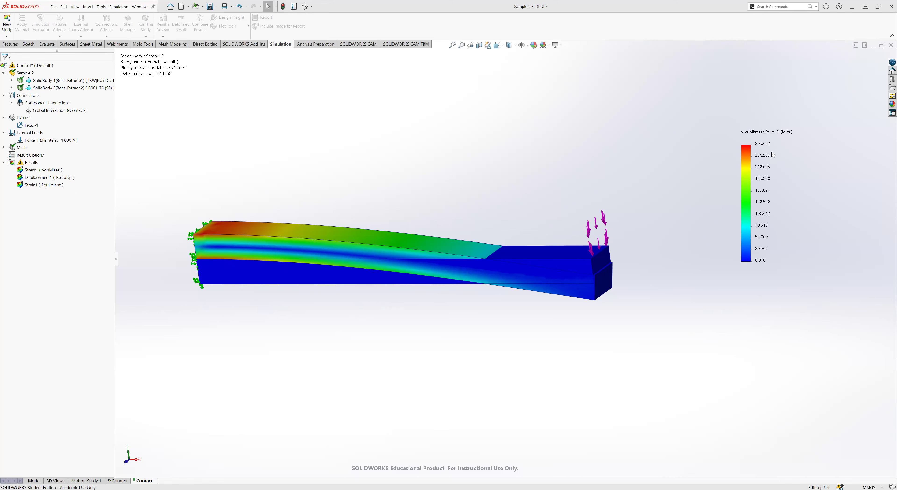
scroll(530, 309, "down", 3)
mouse_move(515, 302)
middle_mouse_down()
mouse_move(456, 301)
mouse_move(512, 296)
middle_mouse_up()
scroll(458, 276, "up", 5)
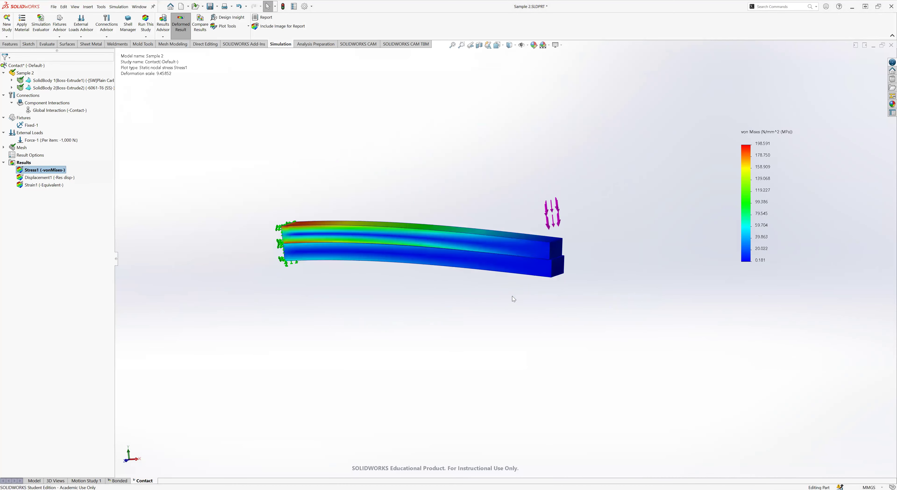
middle_click_drag(342, 260, 324, 334)
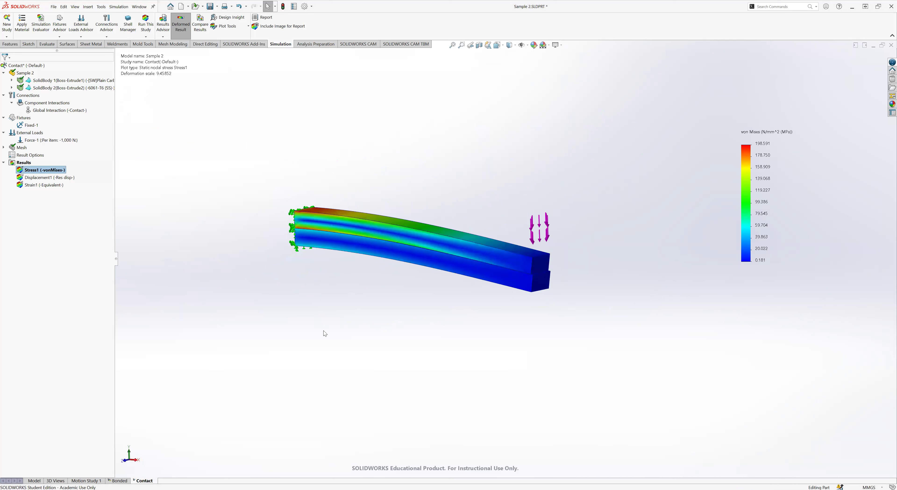